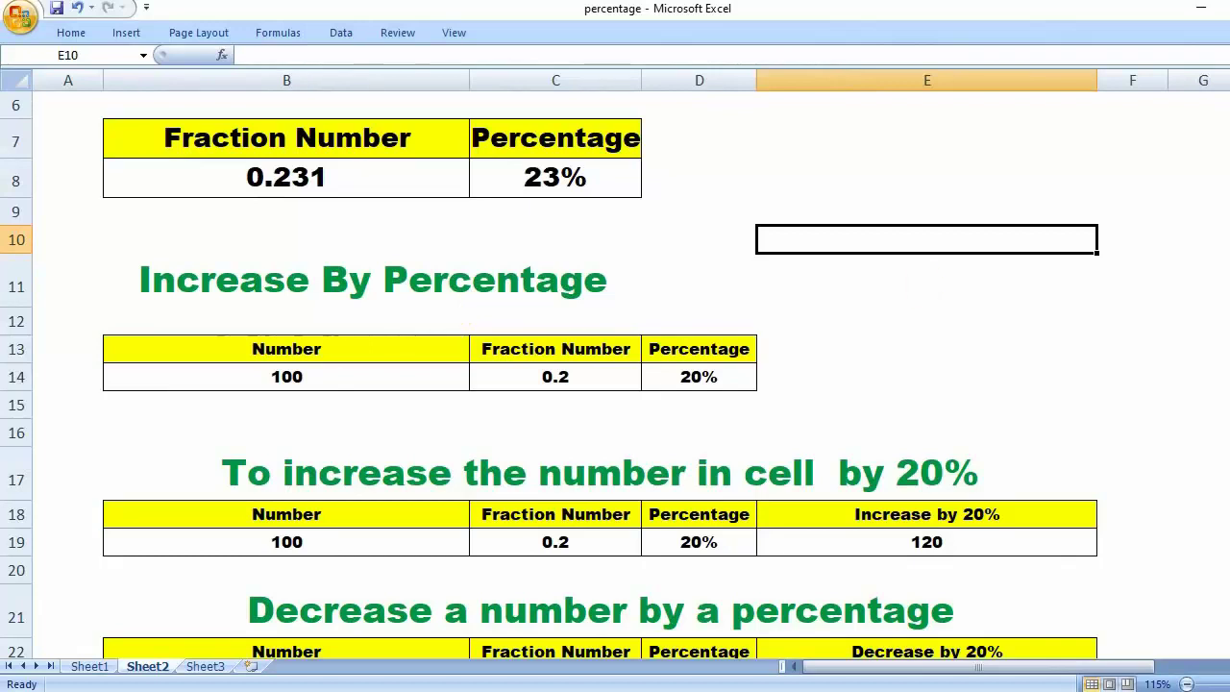
scroll(201, 192, up, 2)
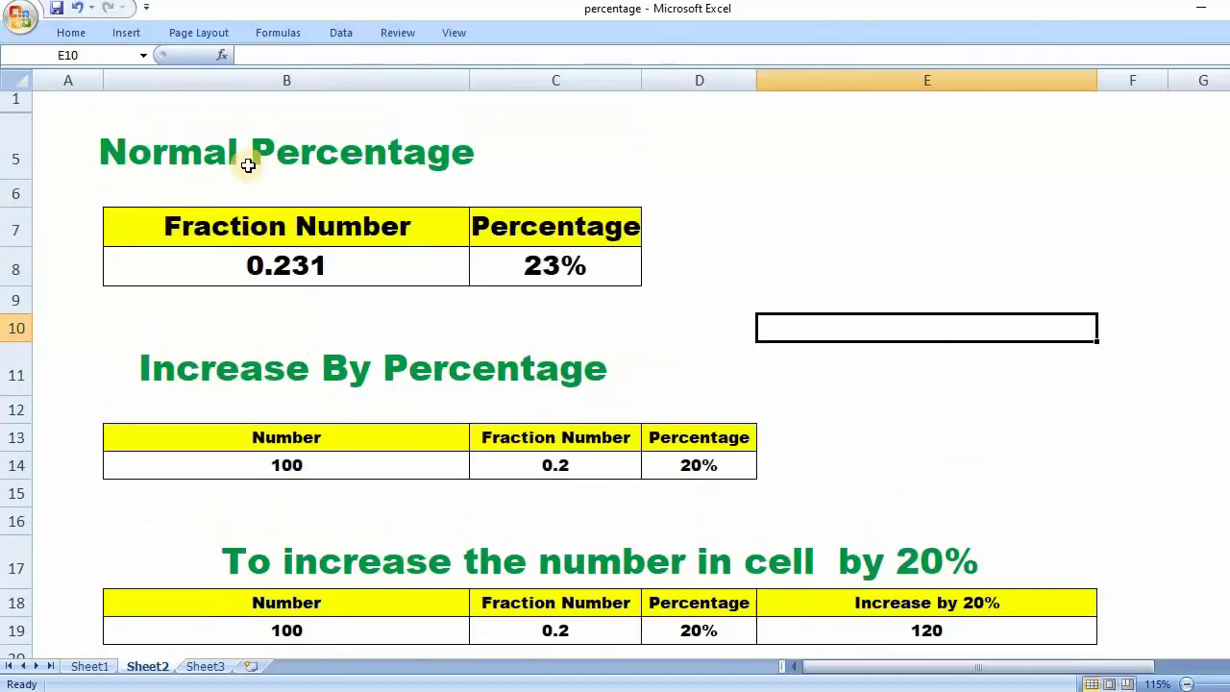
click(294, 150)
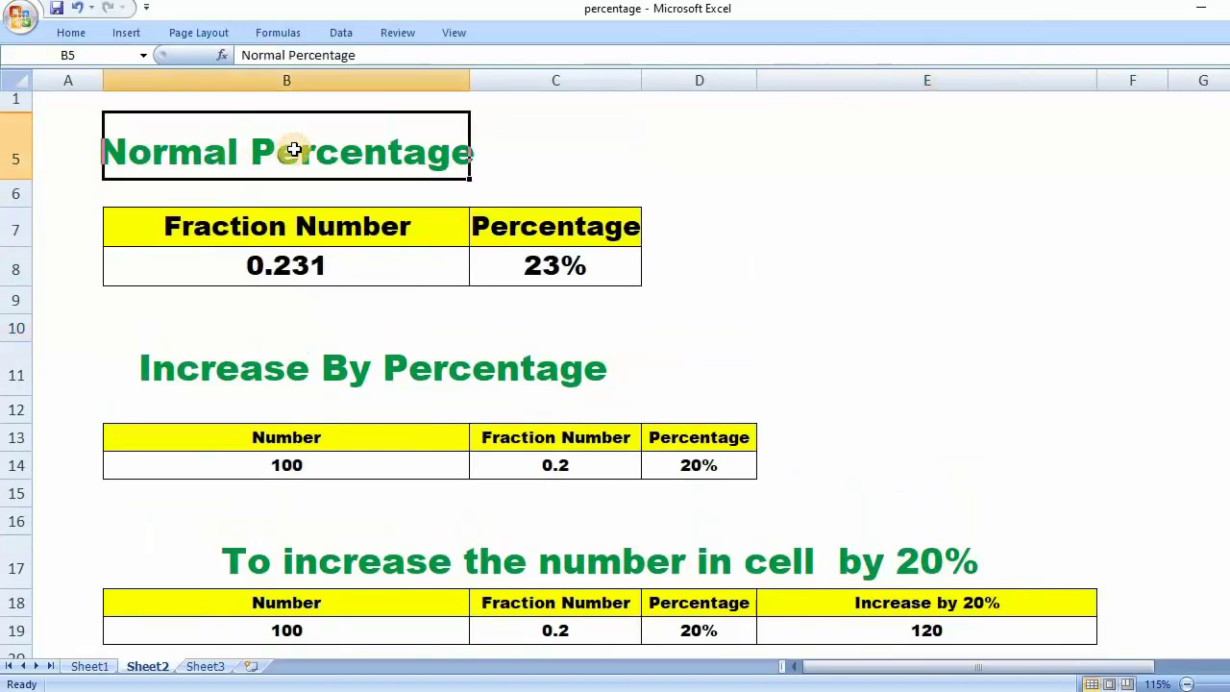
click(500, 148)
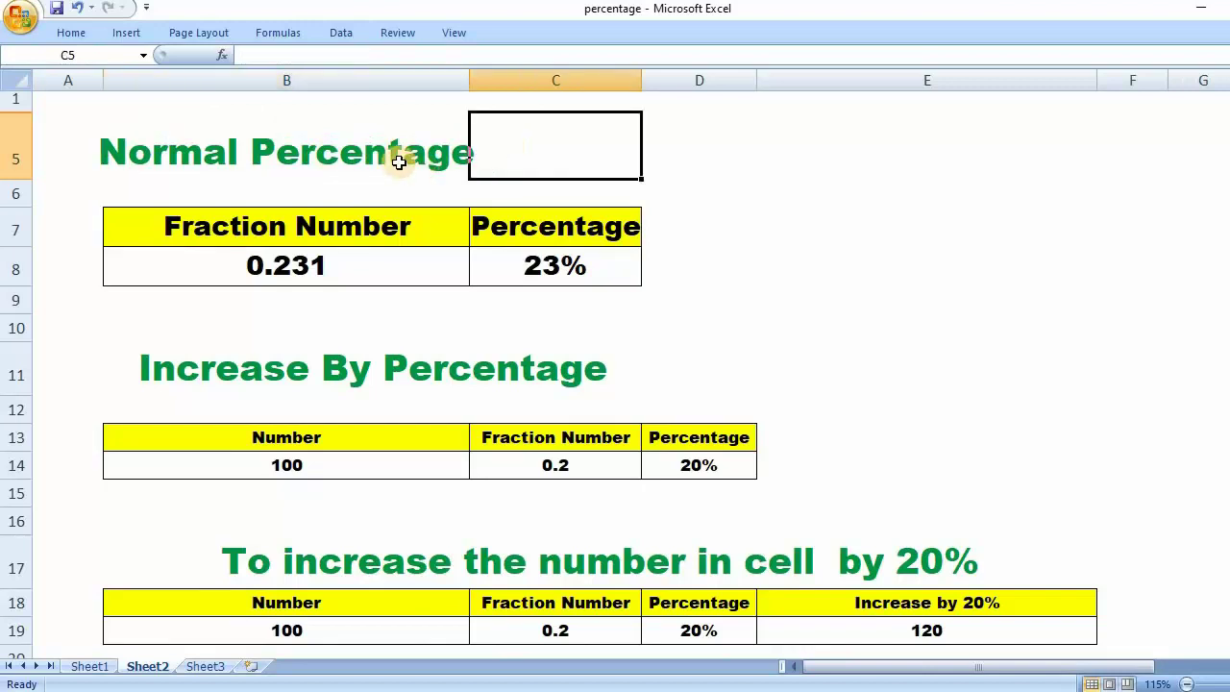
click(399, 162)
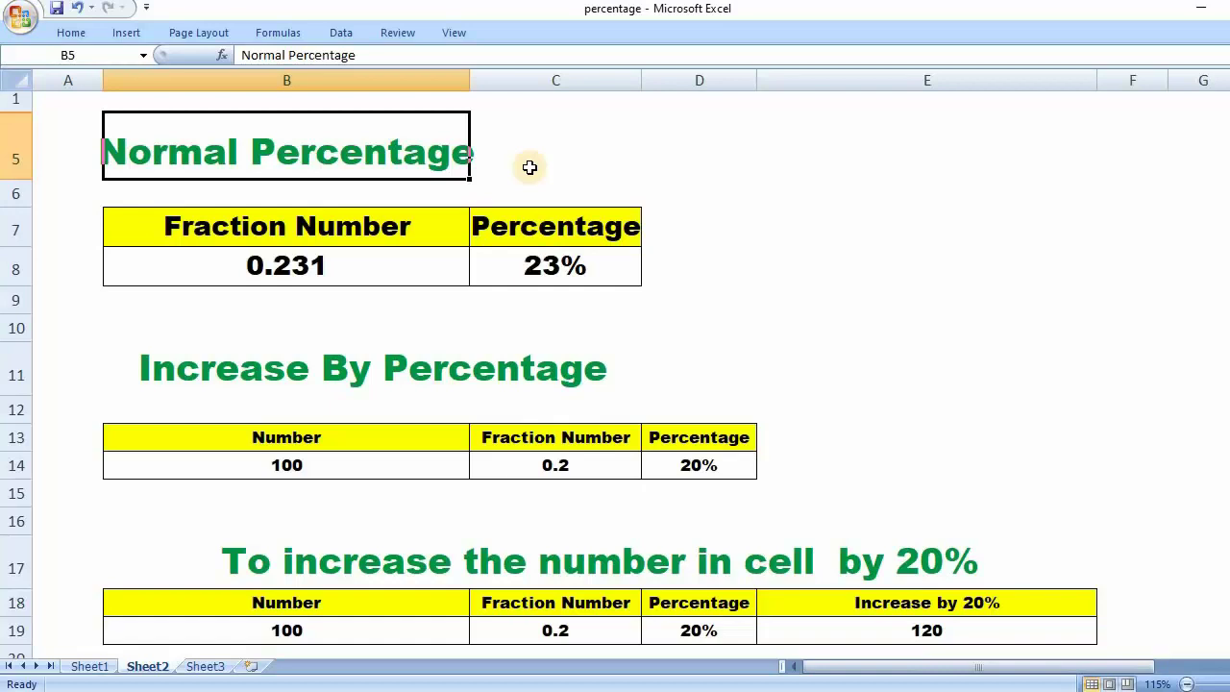
click(719, 166)
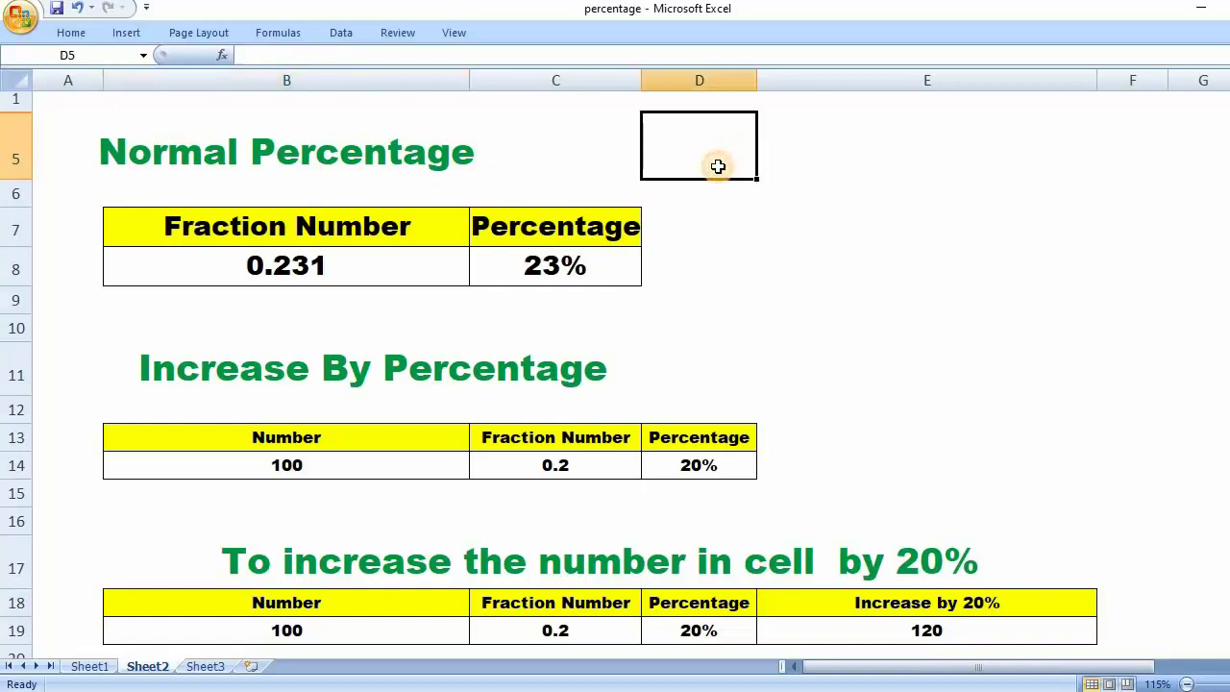
text(100)
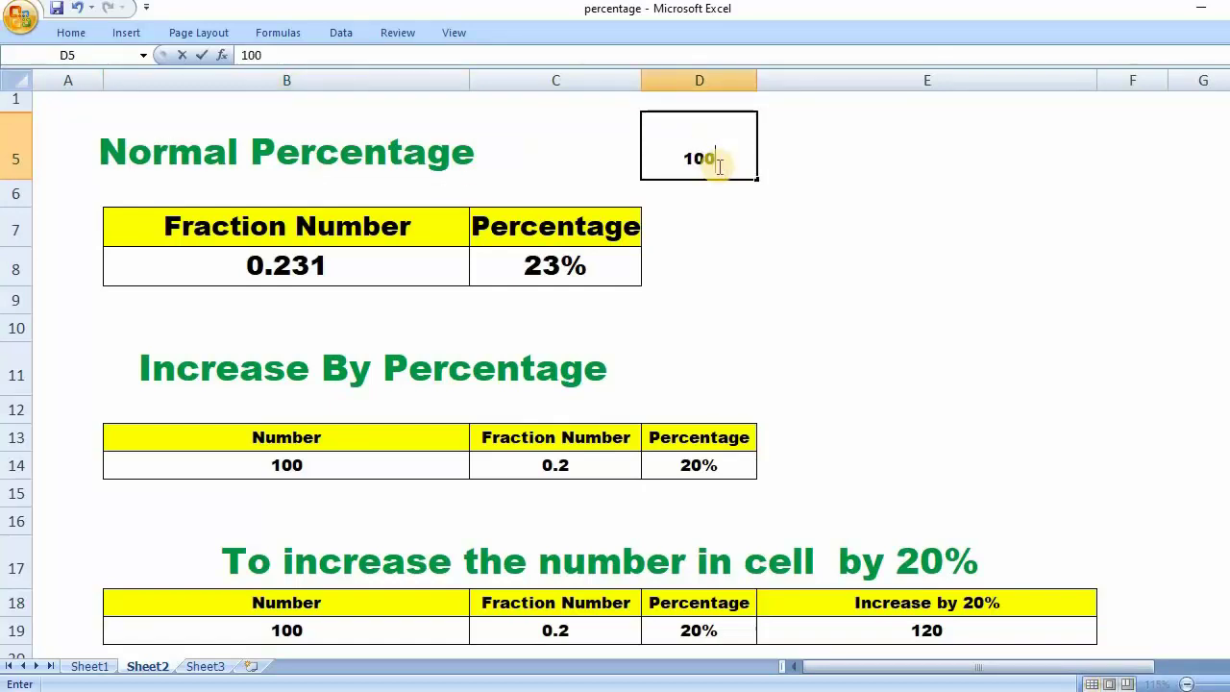
key(BackSpace)
key(BackSpace)
key(BackSpace)
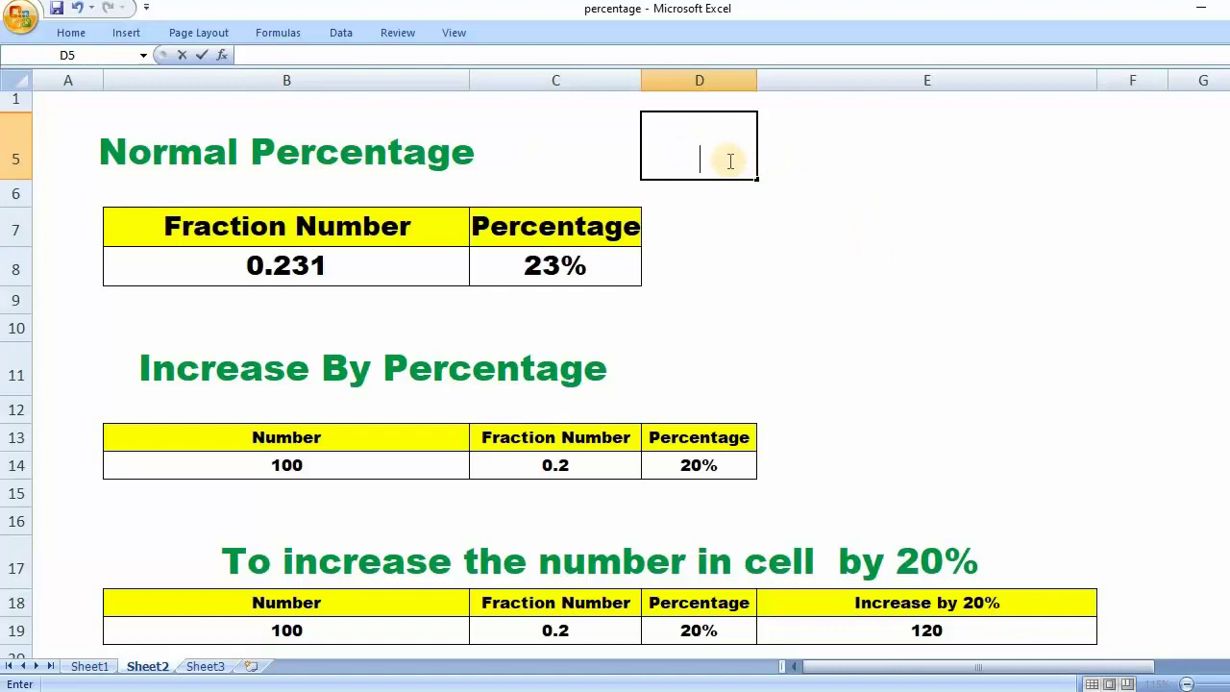
text(1/100)
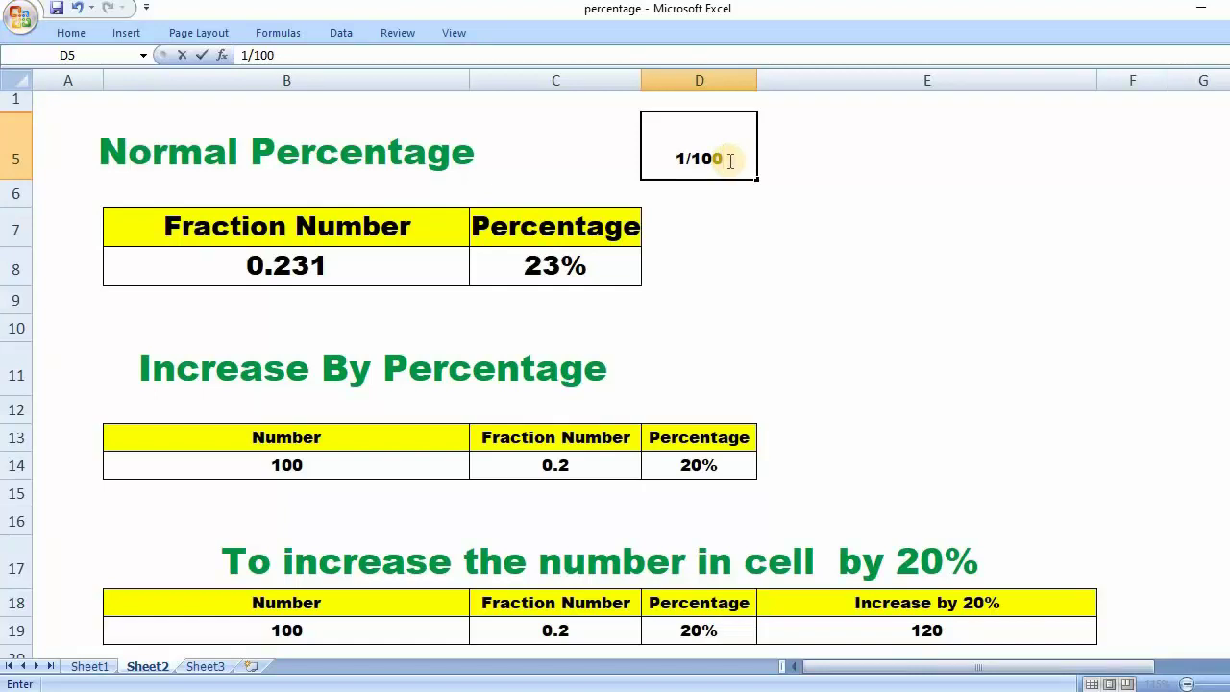
key(BackSpace)
key(BackSpace)
key(BackSpace)
key(BackSpace)
key(BackSpace)
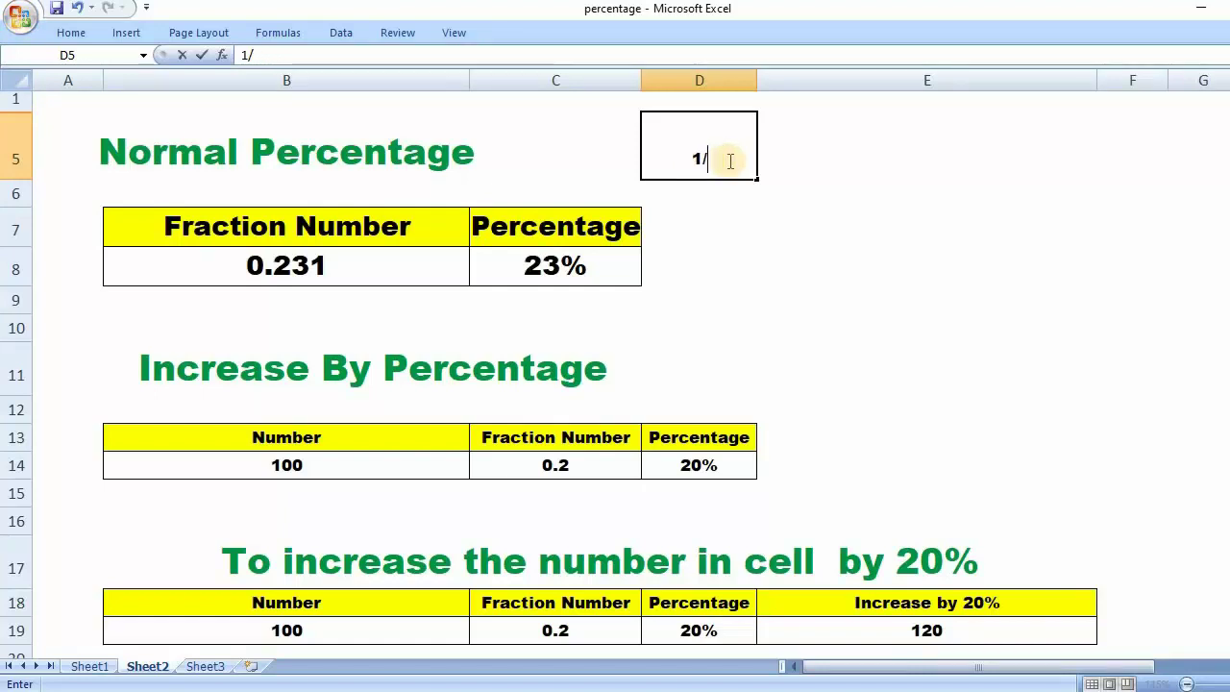
key(Escape)
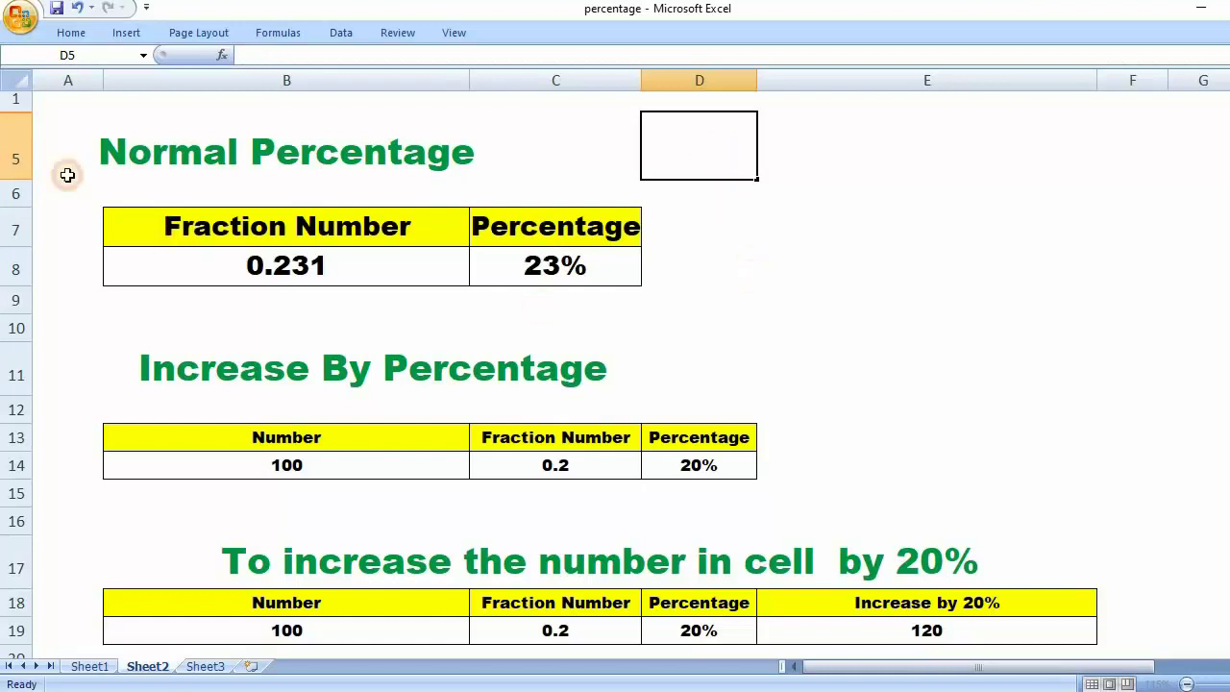
- Examine the fraction number in B8 and its percentage equivalent in C8 of the Normal Percentage table
click(132, 161)
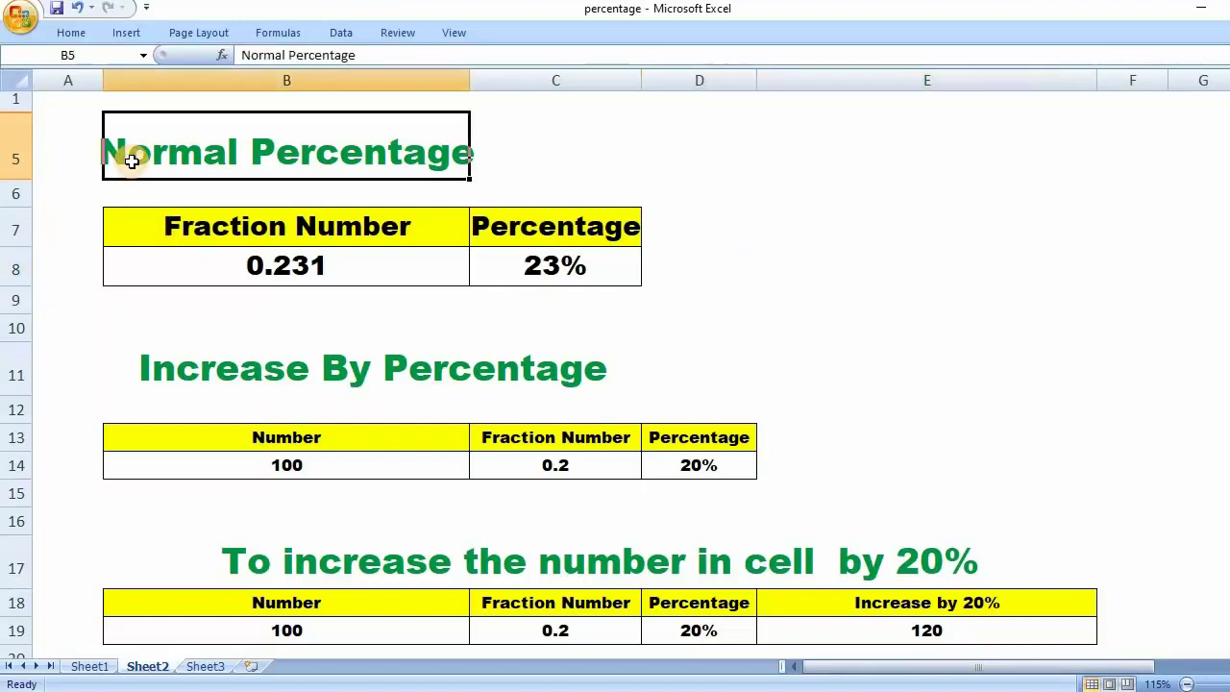
click(182, 239)
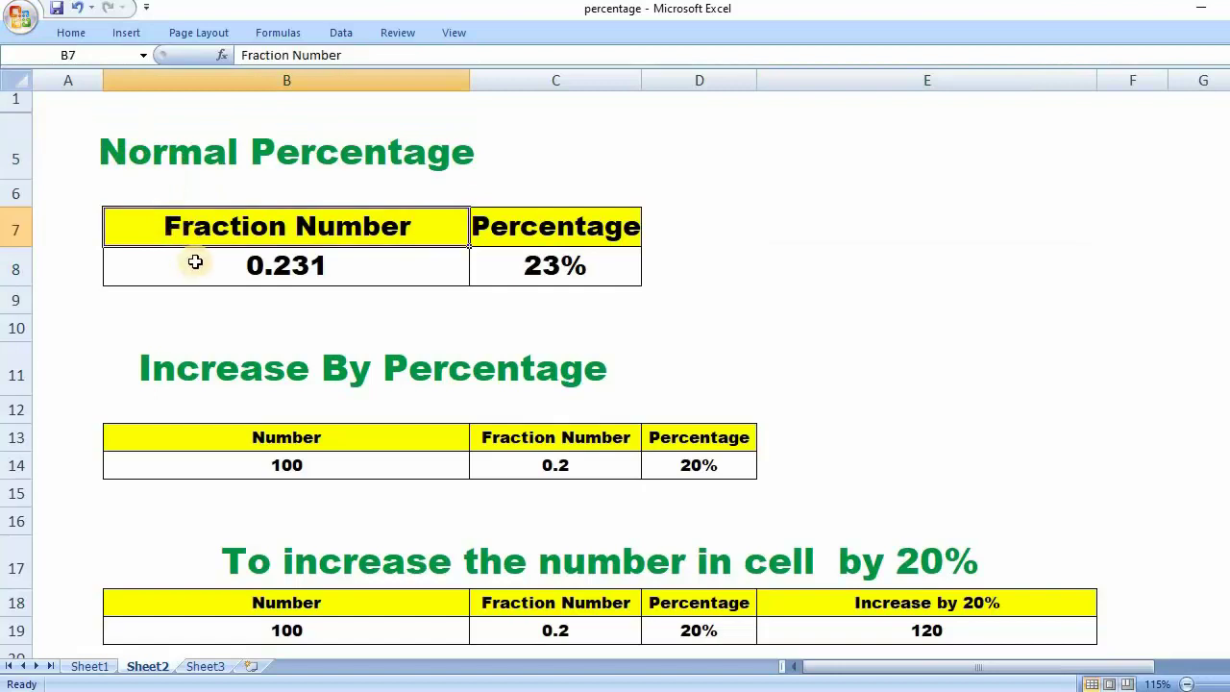
click(192, 258)
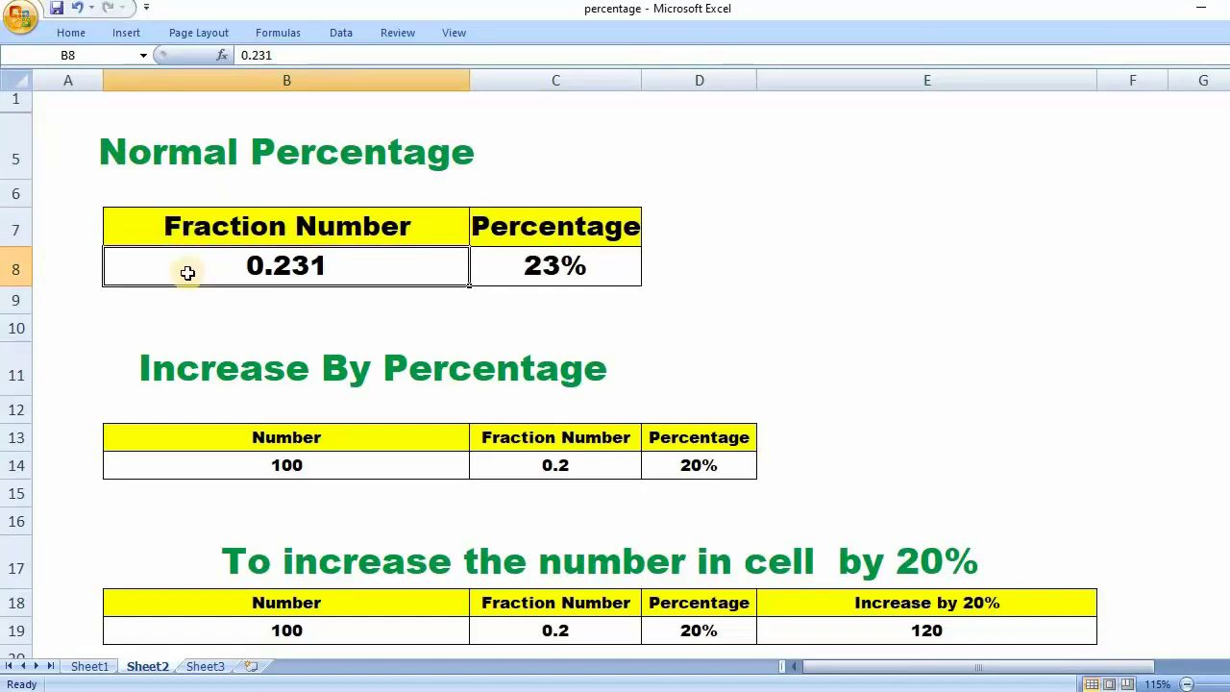
click(580, 267)
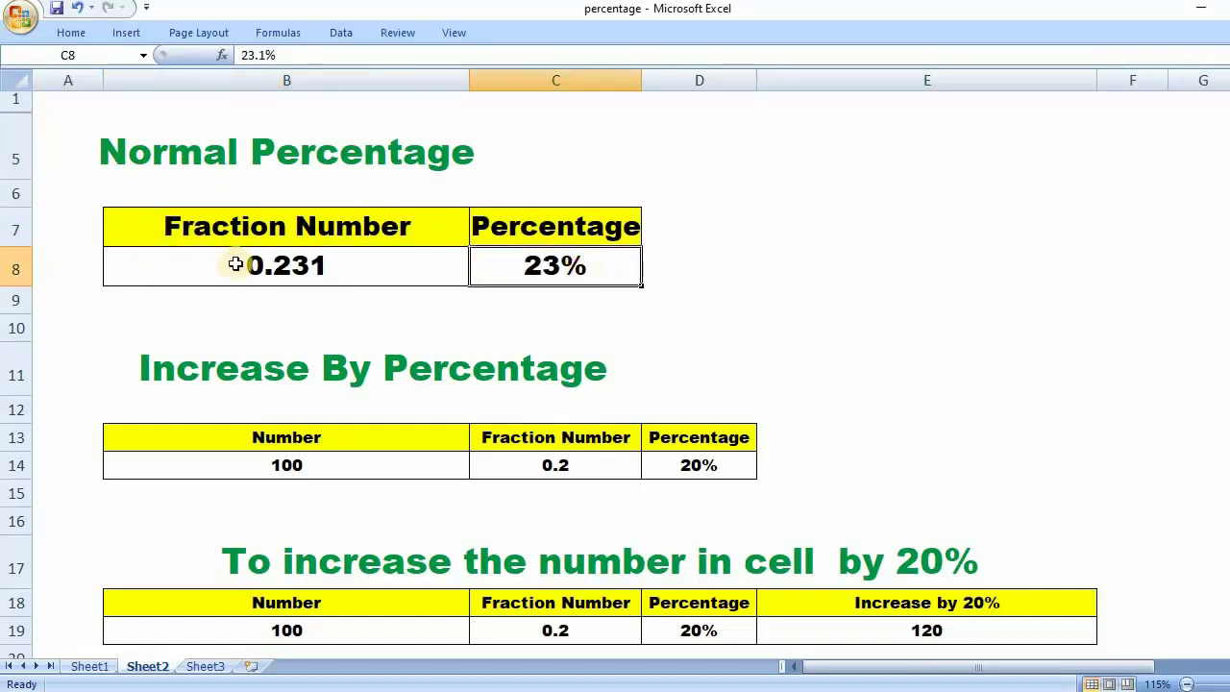
click(380, 259)
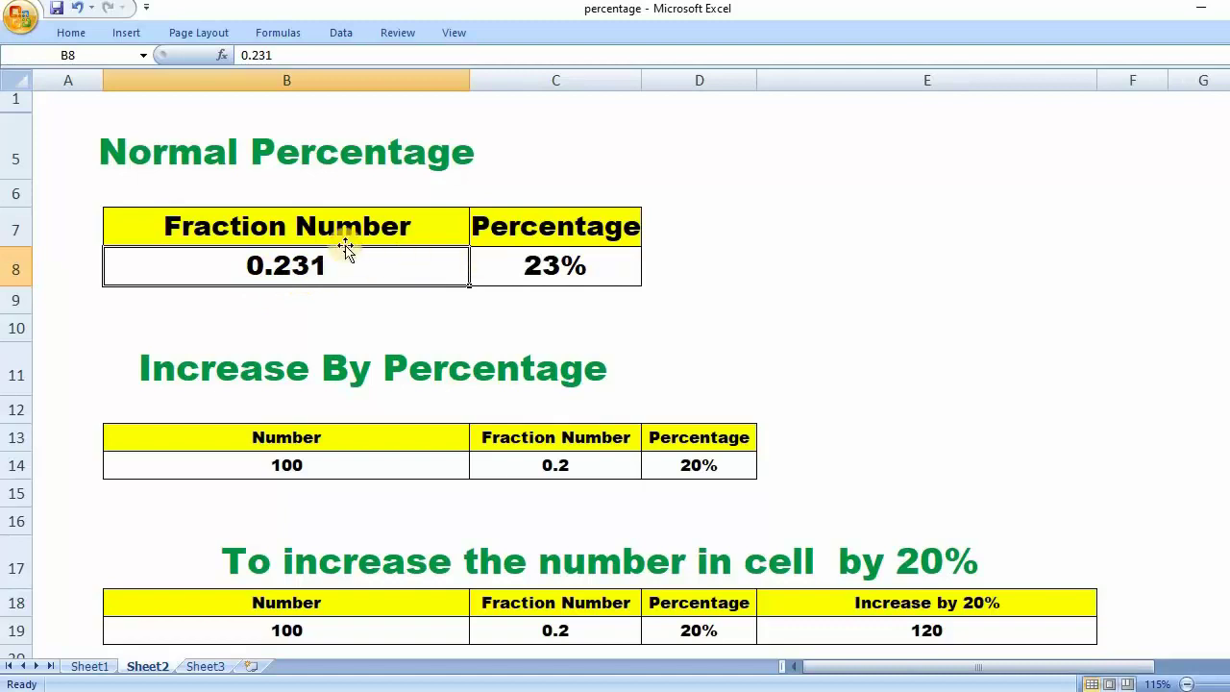
click(559, 279)
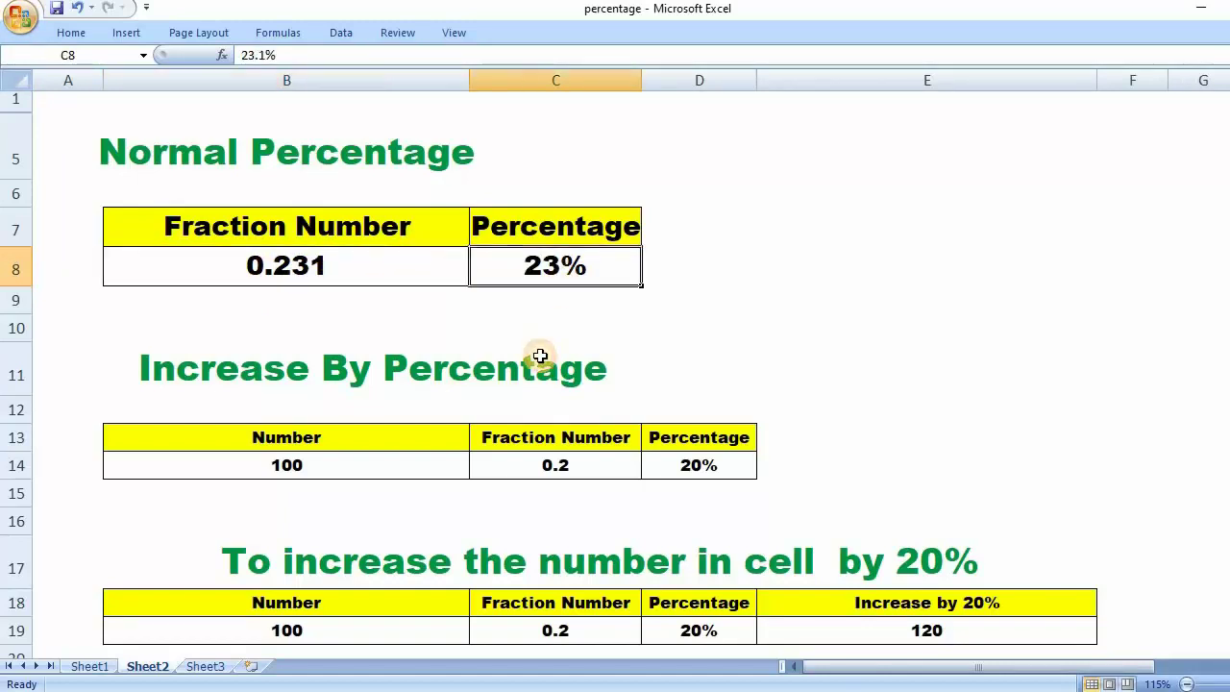
click(499, 157)
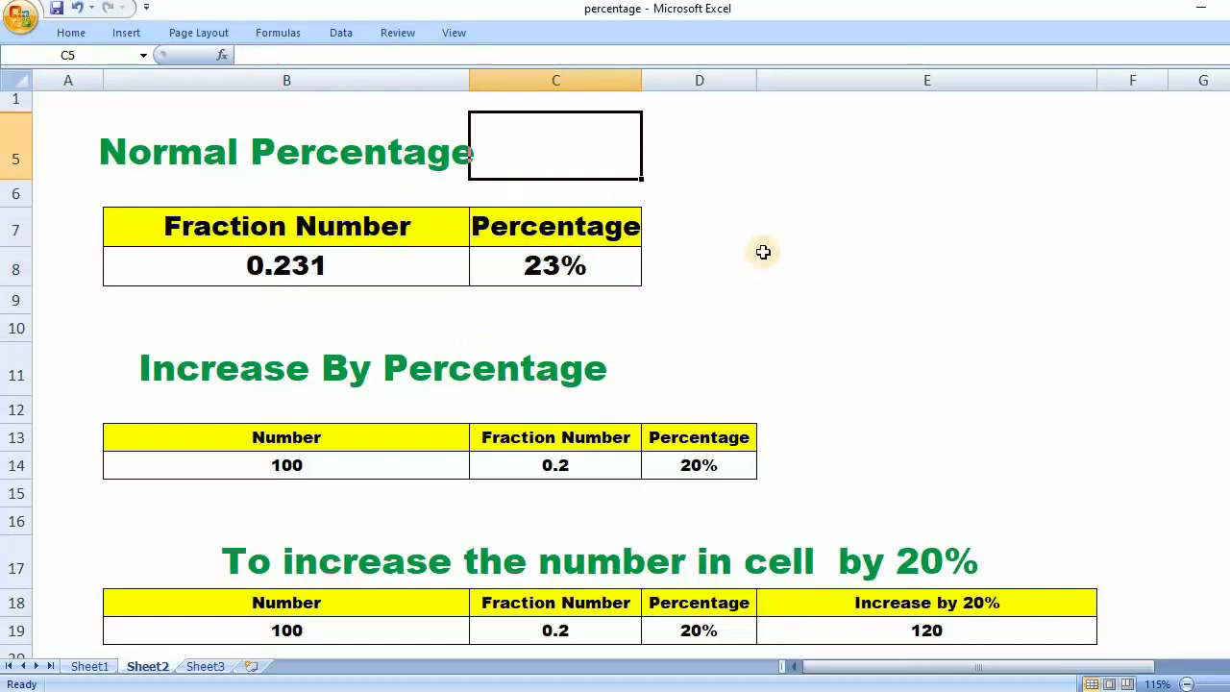
- Enter the whole number 30 in cell D7, beside the Percentage header
click(742, 242)
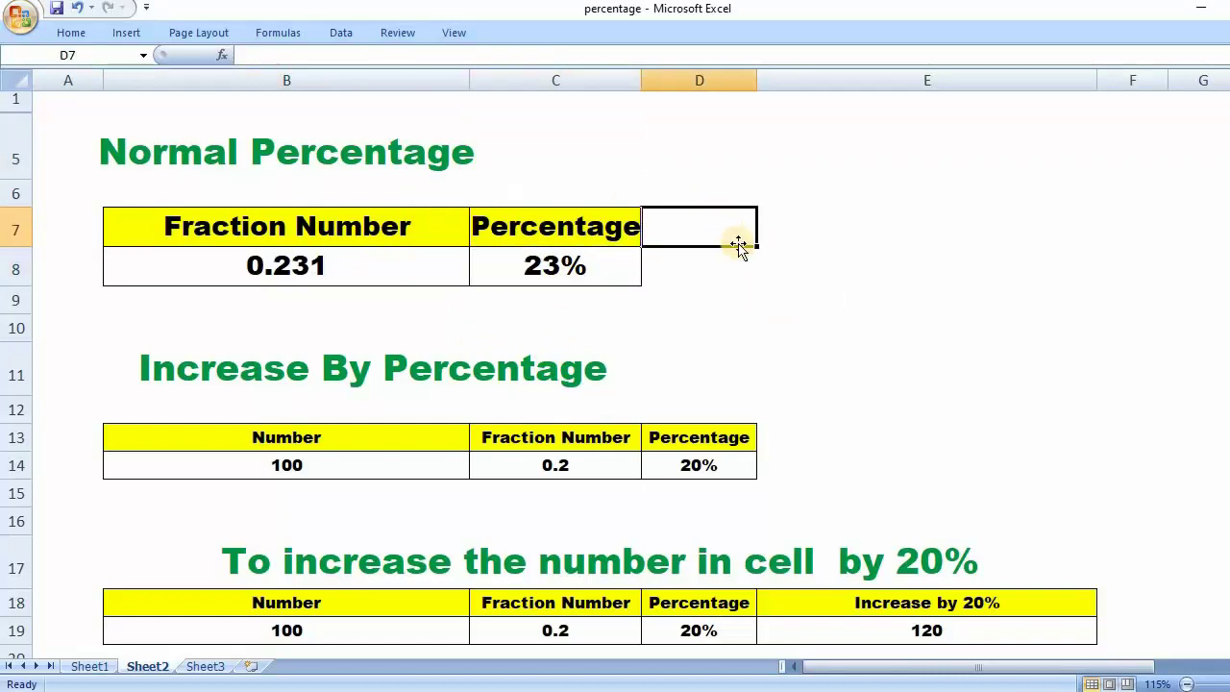
text(30)
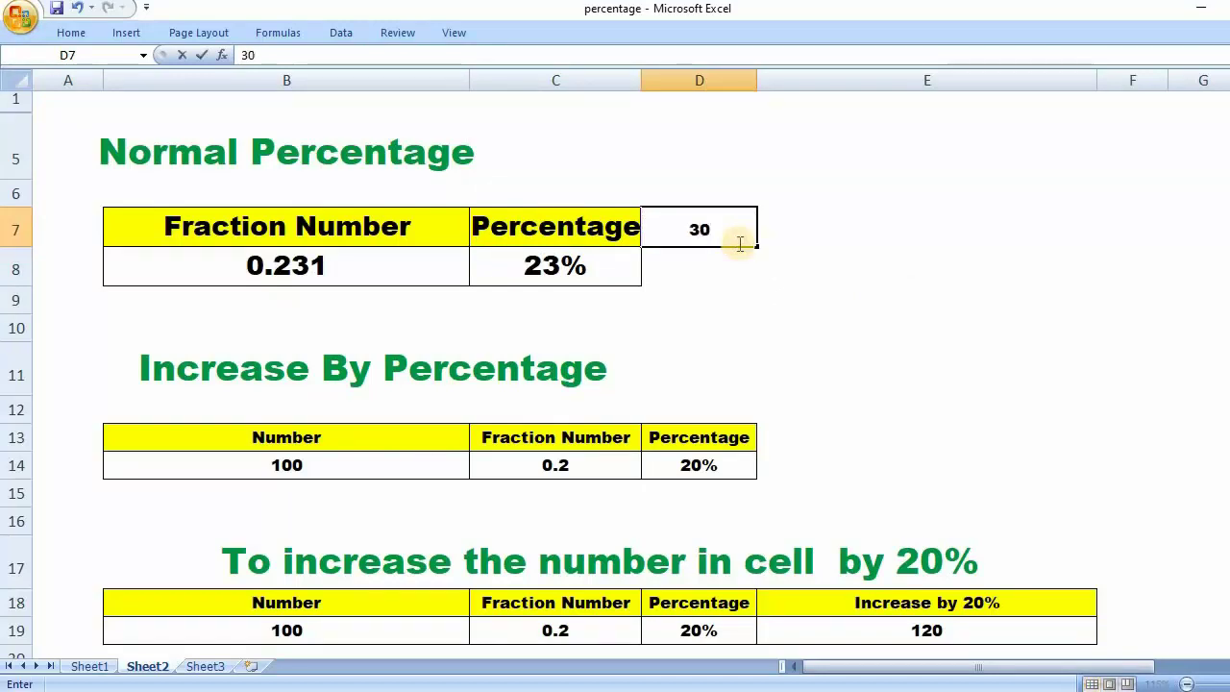
key(Tab)
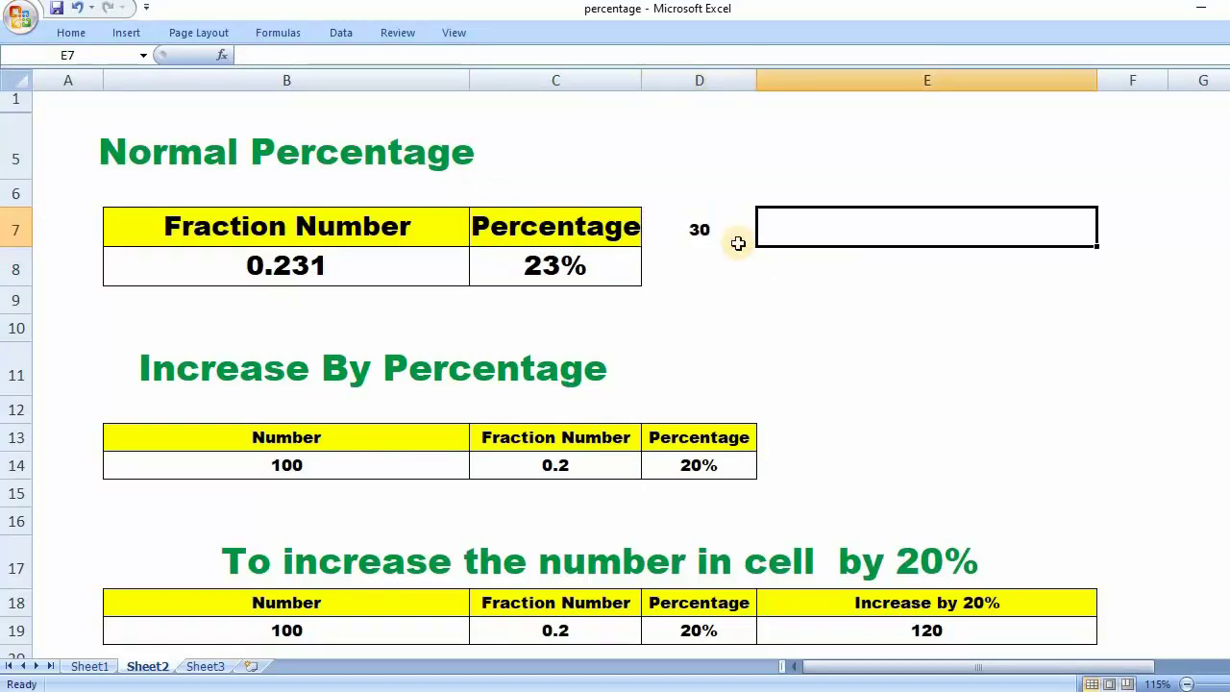
- Select cell D7 and turn off the minimized state of the ribbon so its commands stay displayed
click(704, 235)
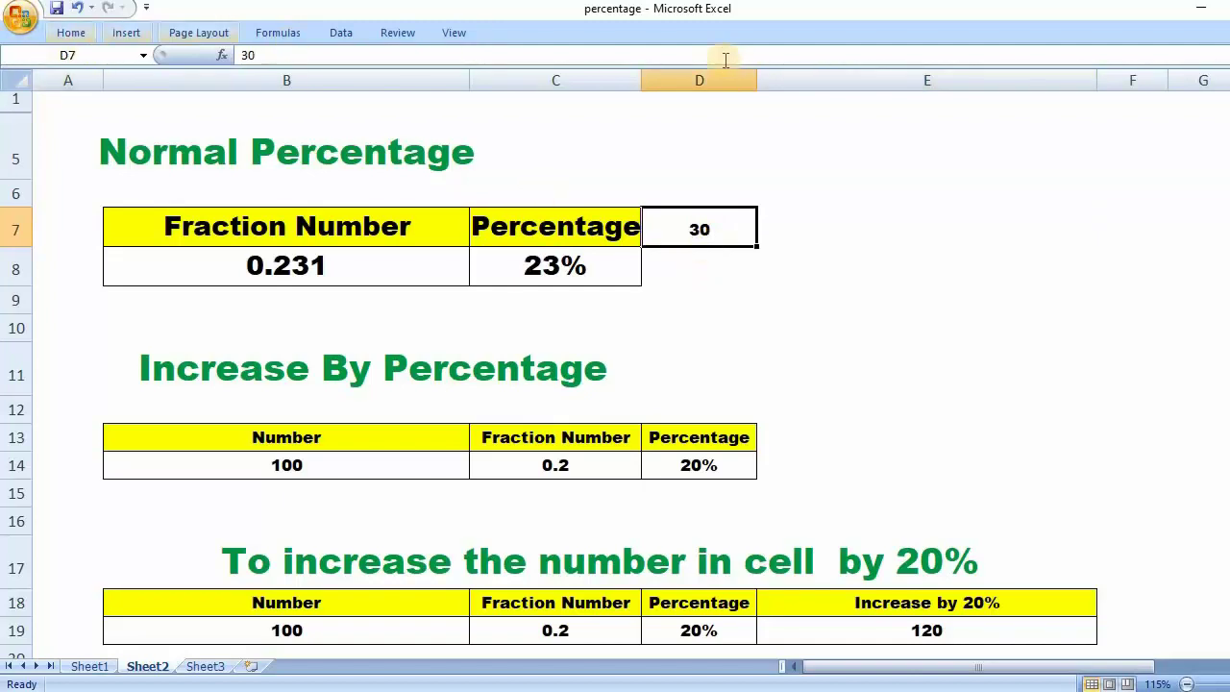
right_click(697, 34)
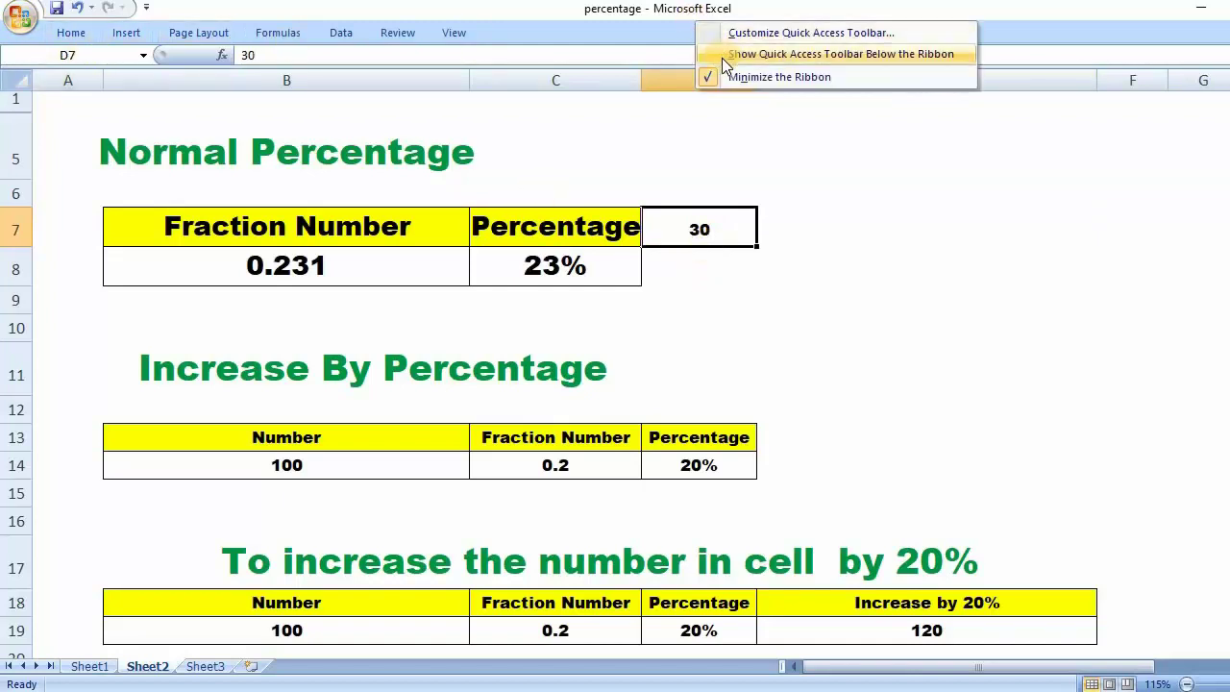
click(719, 77)
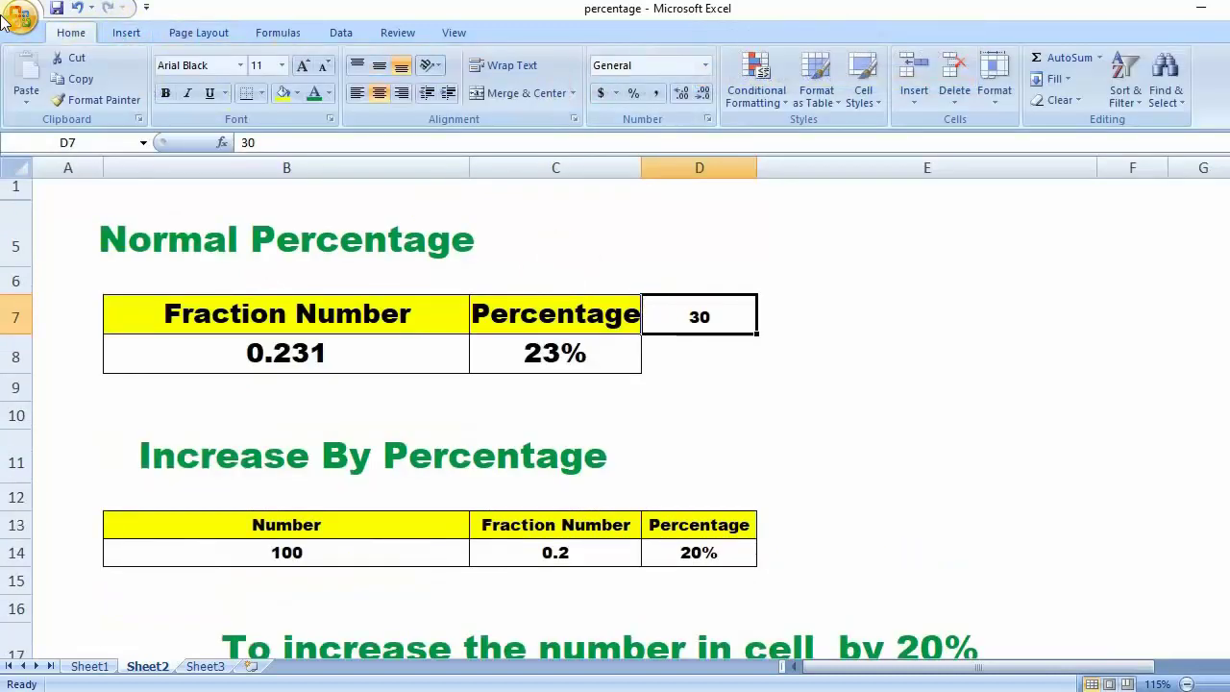
- Apply the Percentage number format to cell D7, then clear the cell's value
click(708, 66)
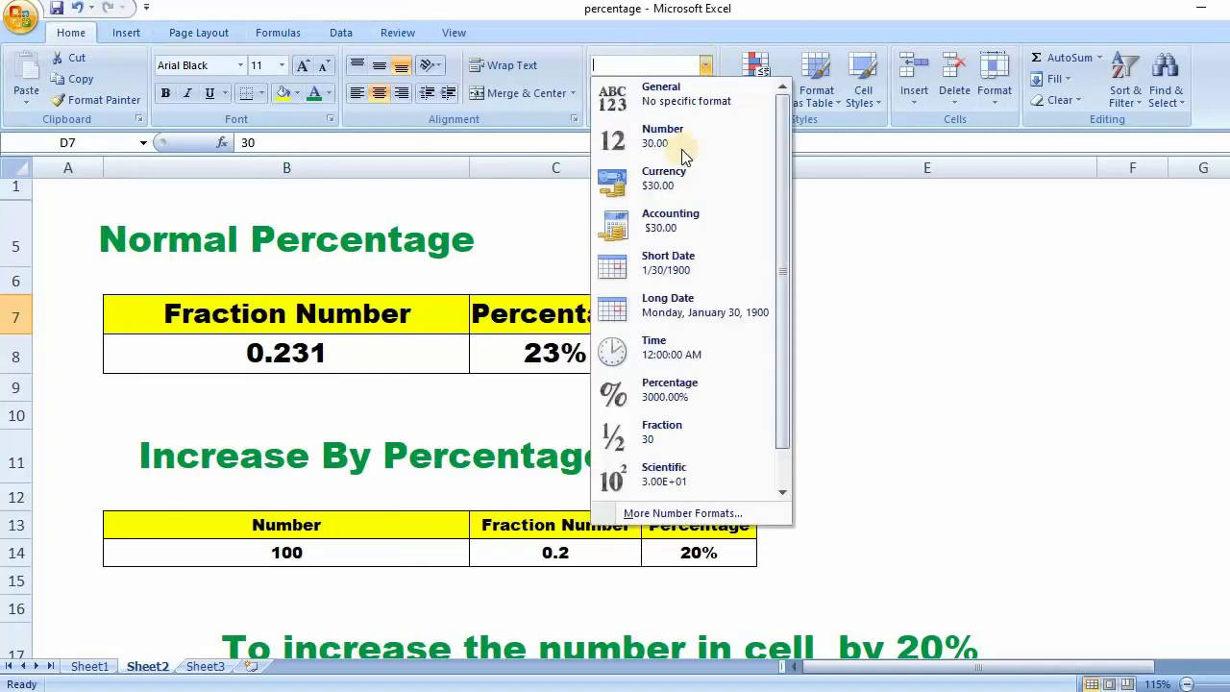
click(676, 401)
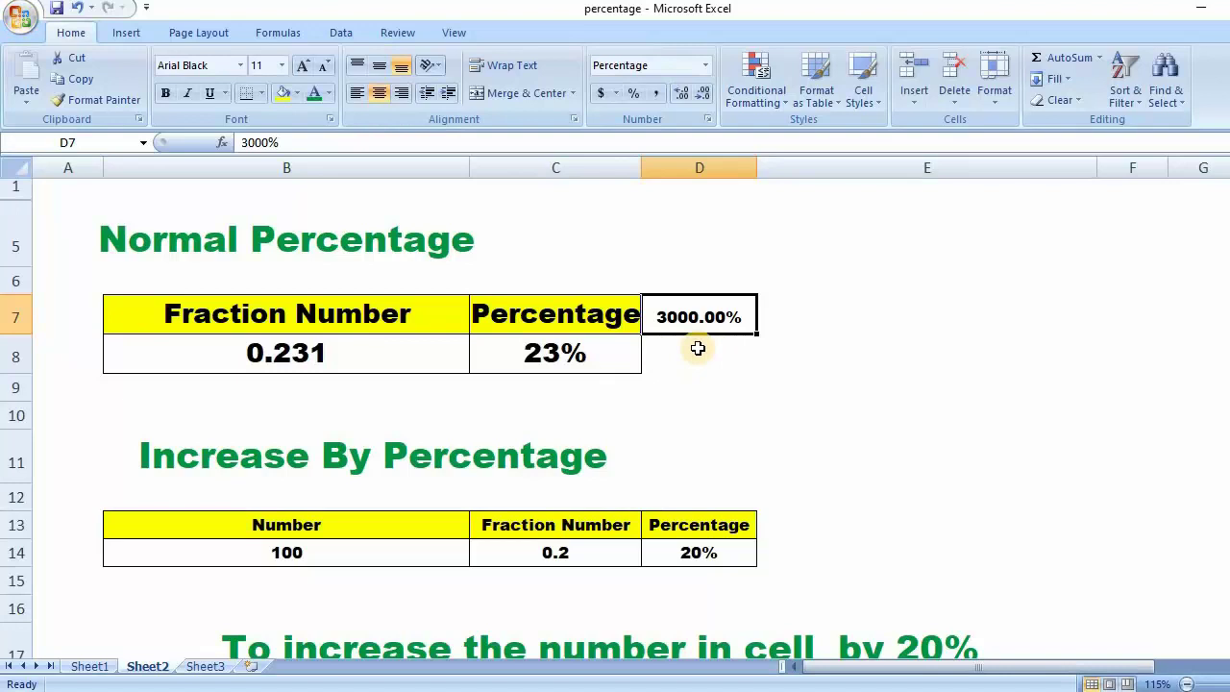
key(BackSpace)
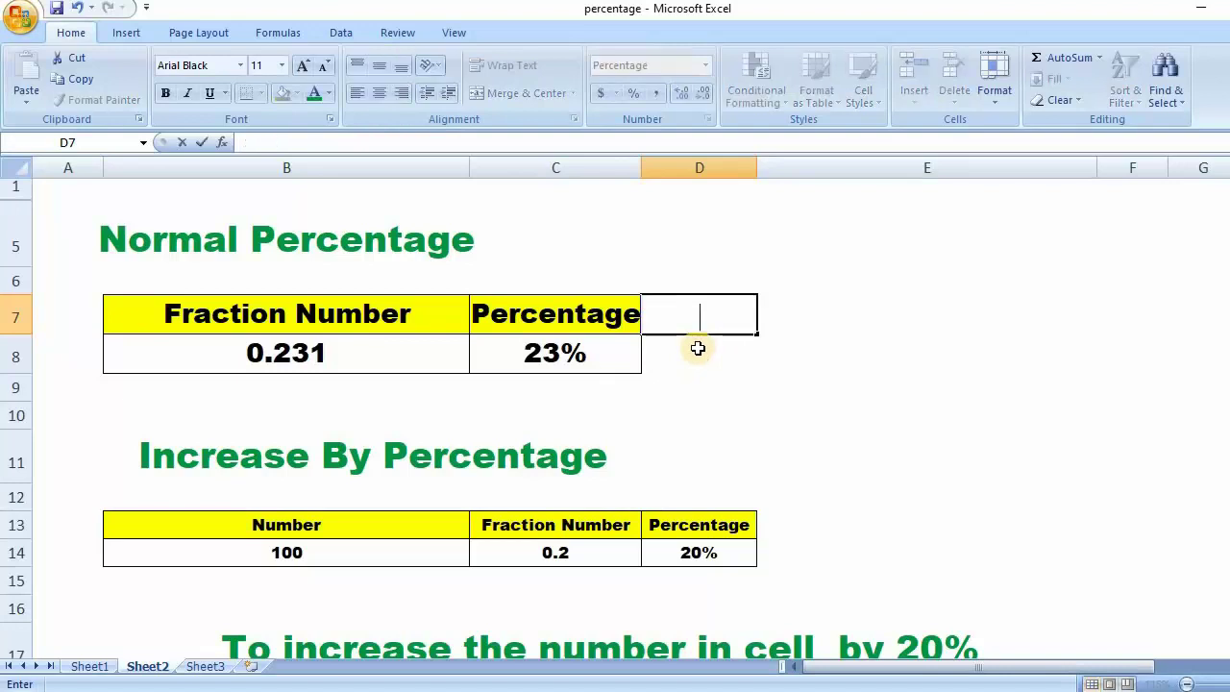
click(897, 442)
click(346, 349)
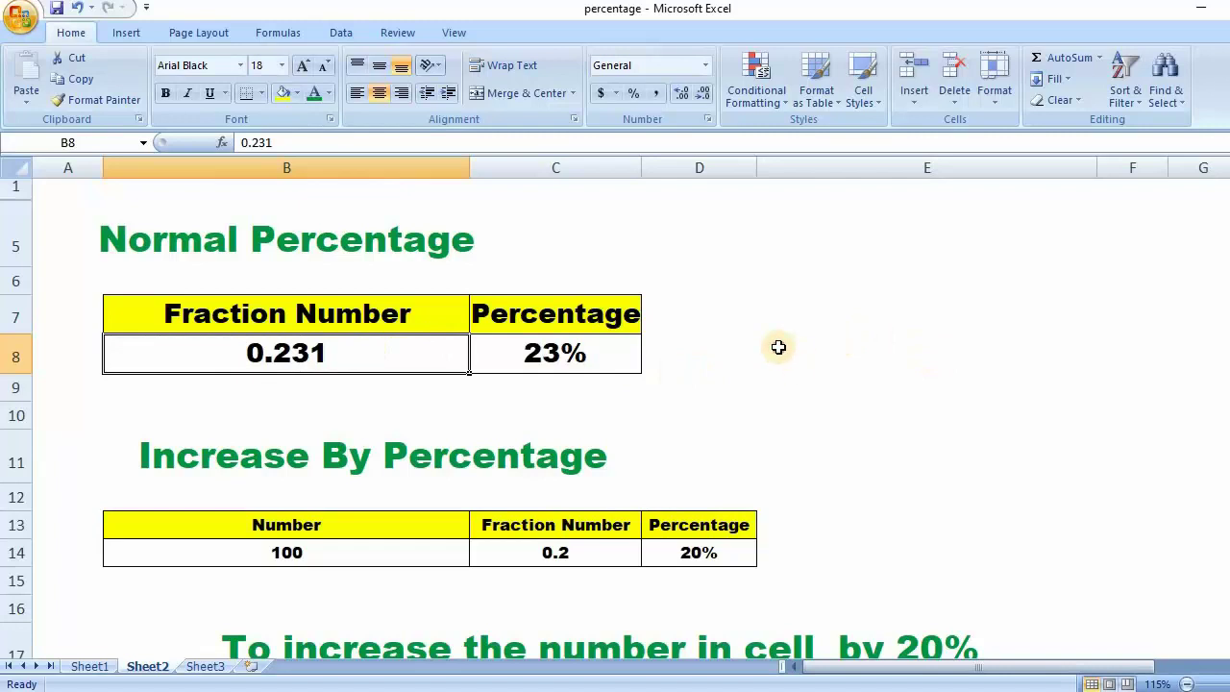
- Enter the fraction .34 in cell E8, in the same row as the Normal Percentage values
click(842, 361)
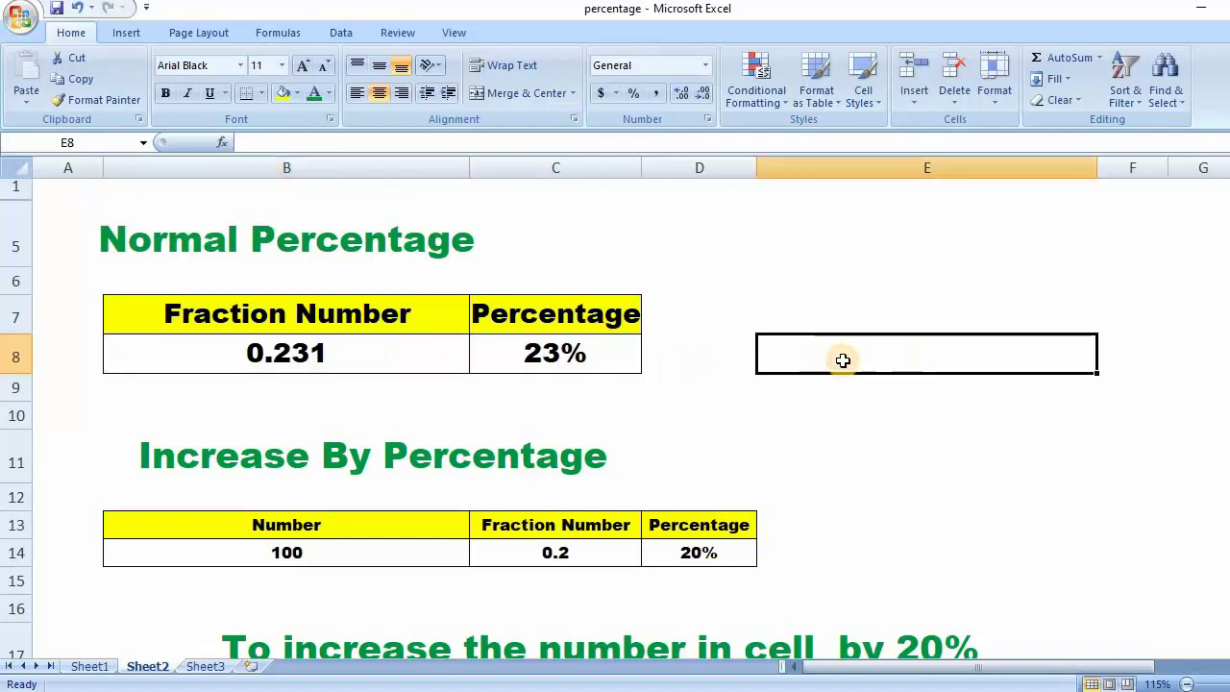
text(.34)
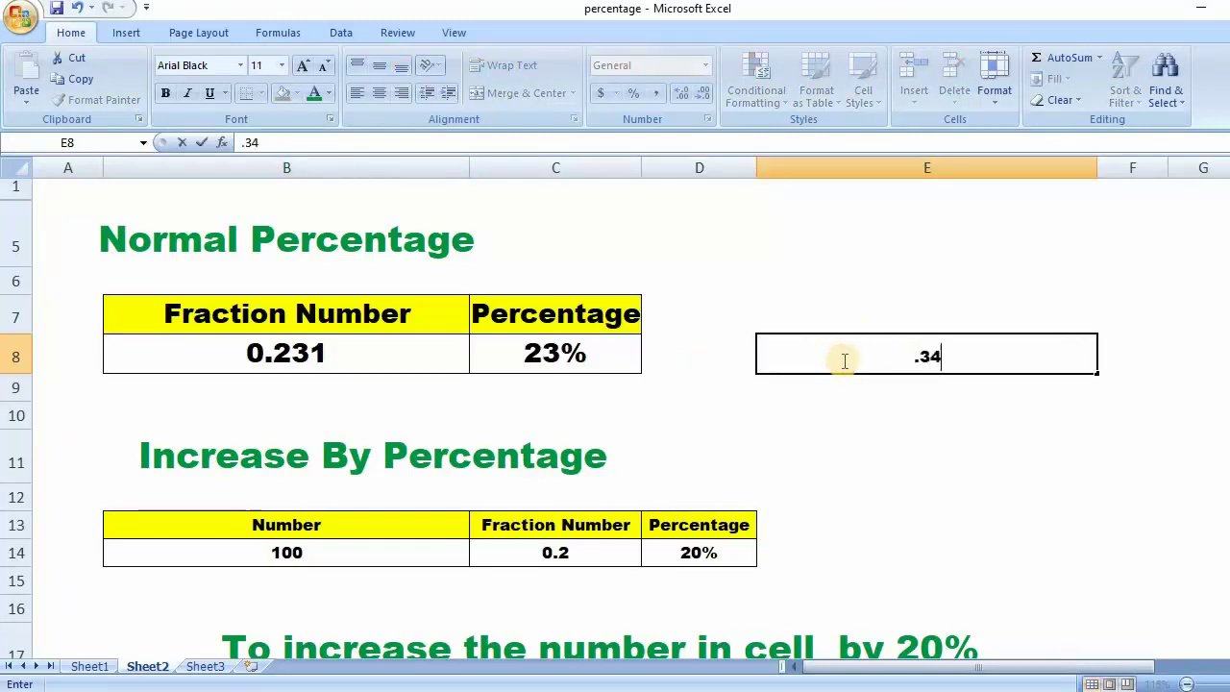
click(914, 417)
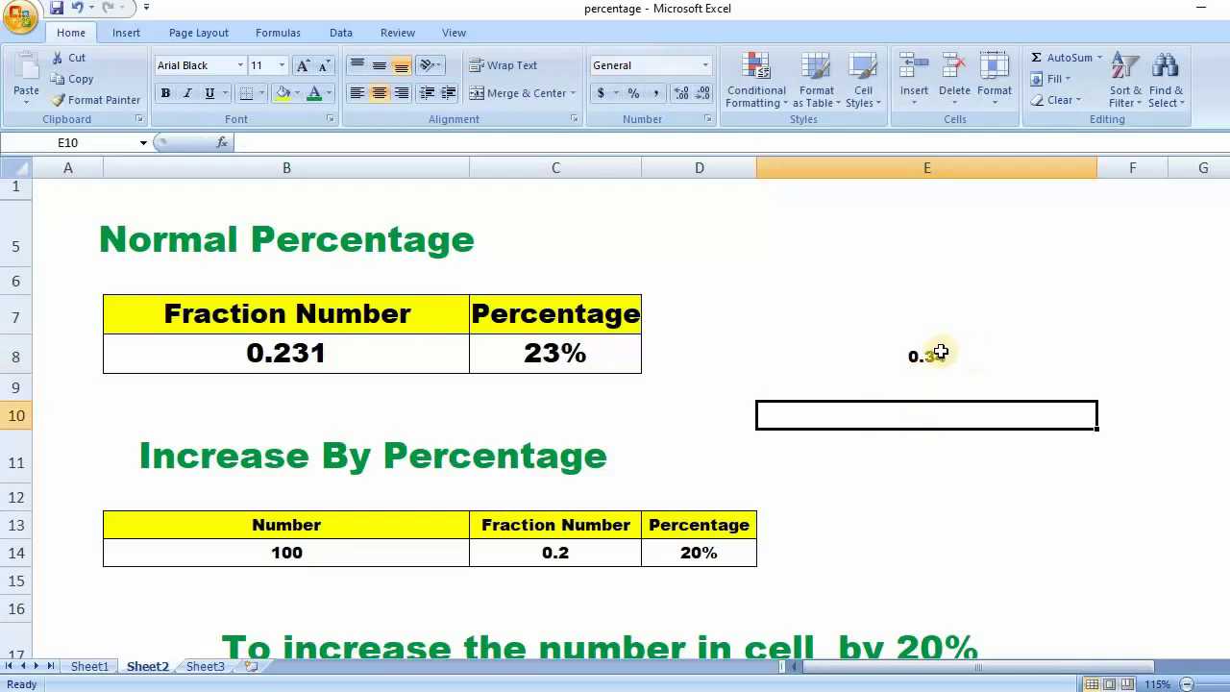
- Format the fraction in cell E8 with the Percentage number format
scroll(939, 353, up, 1)
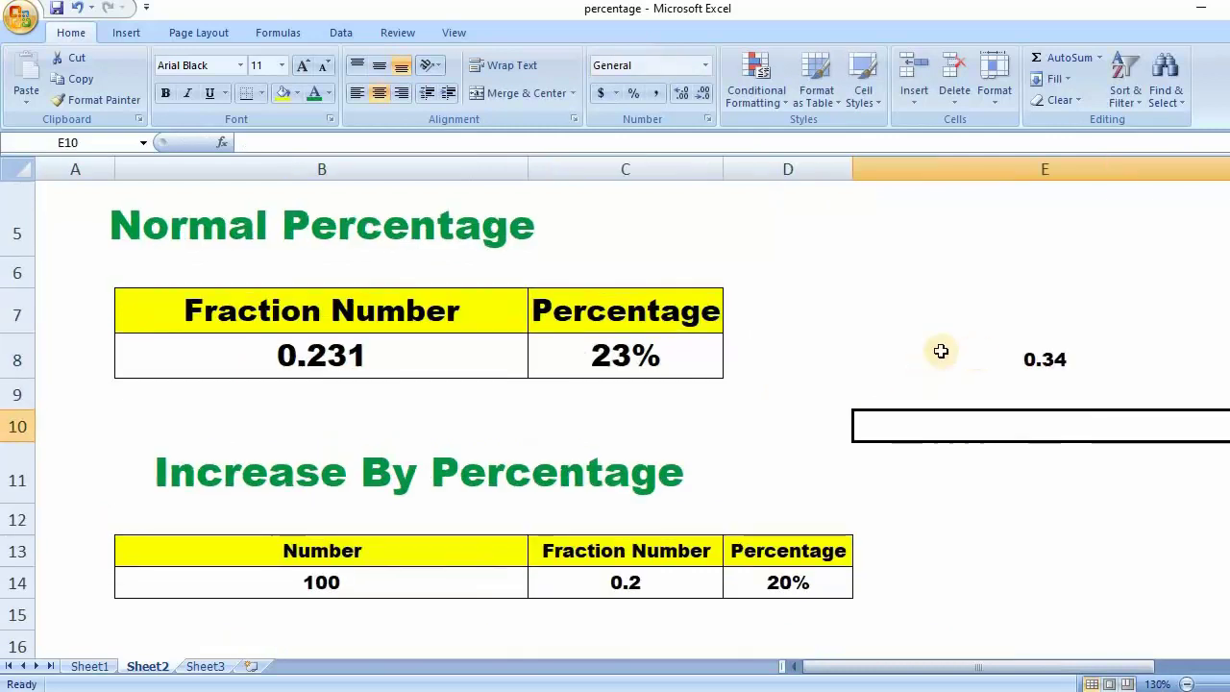
click(1041, 353)
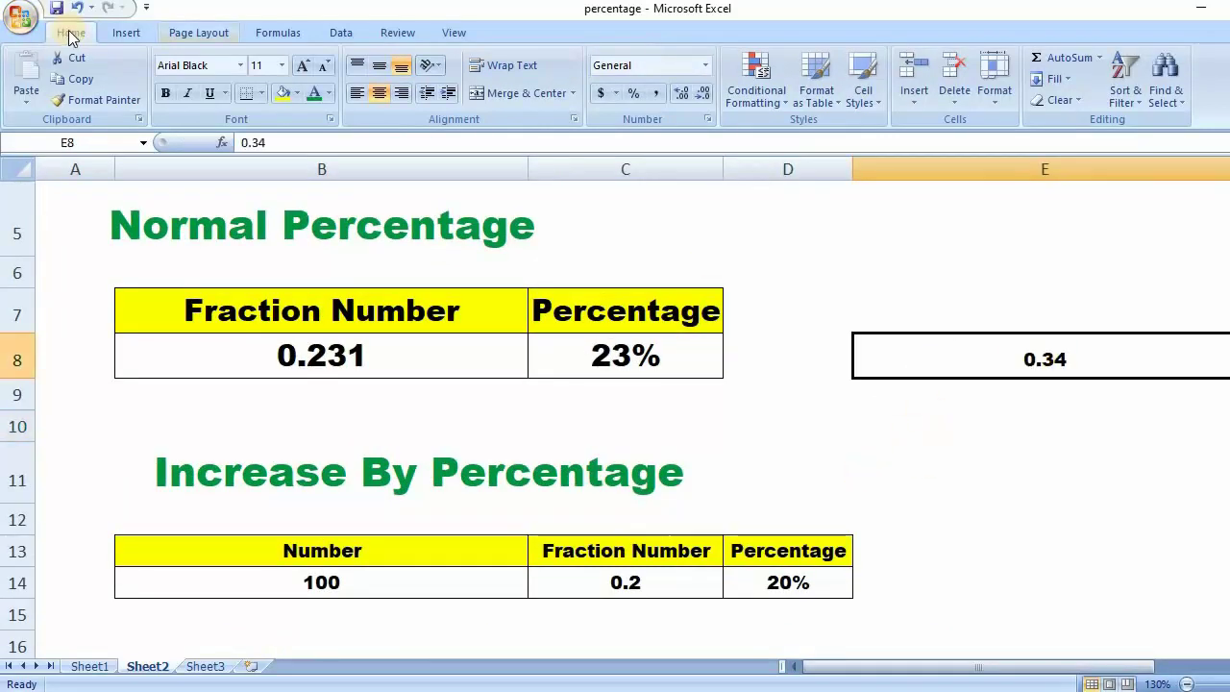
click(706, 67)
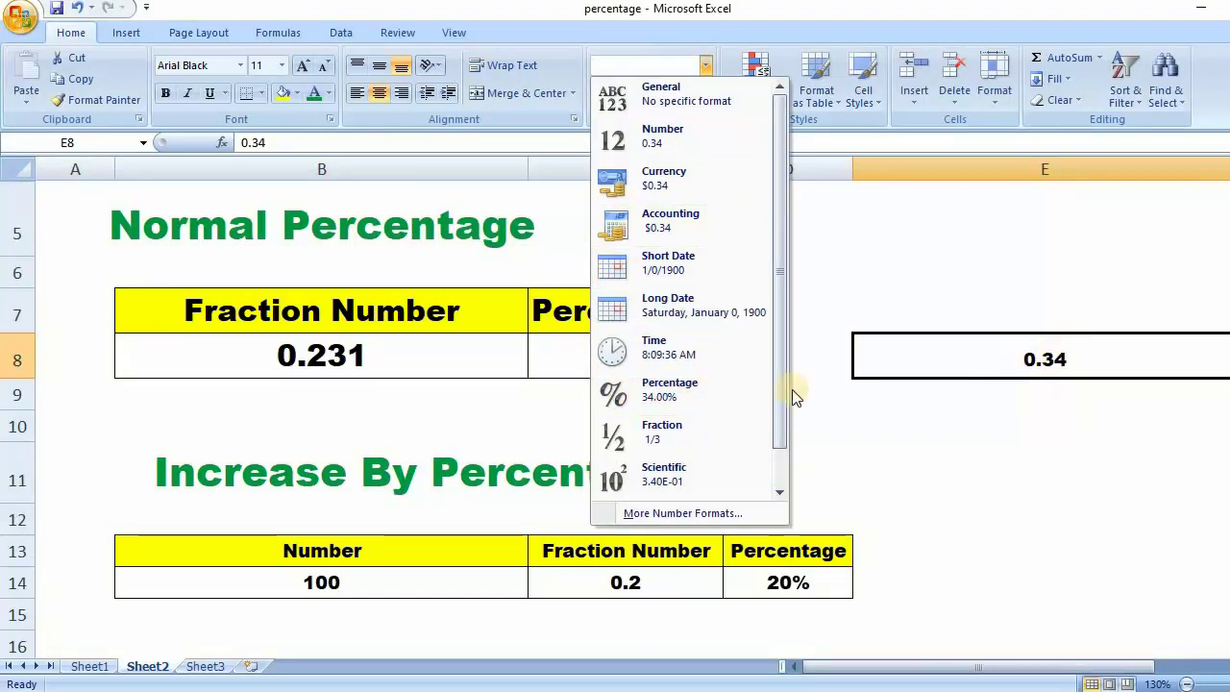
click(684, 389)
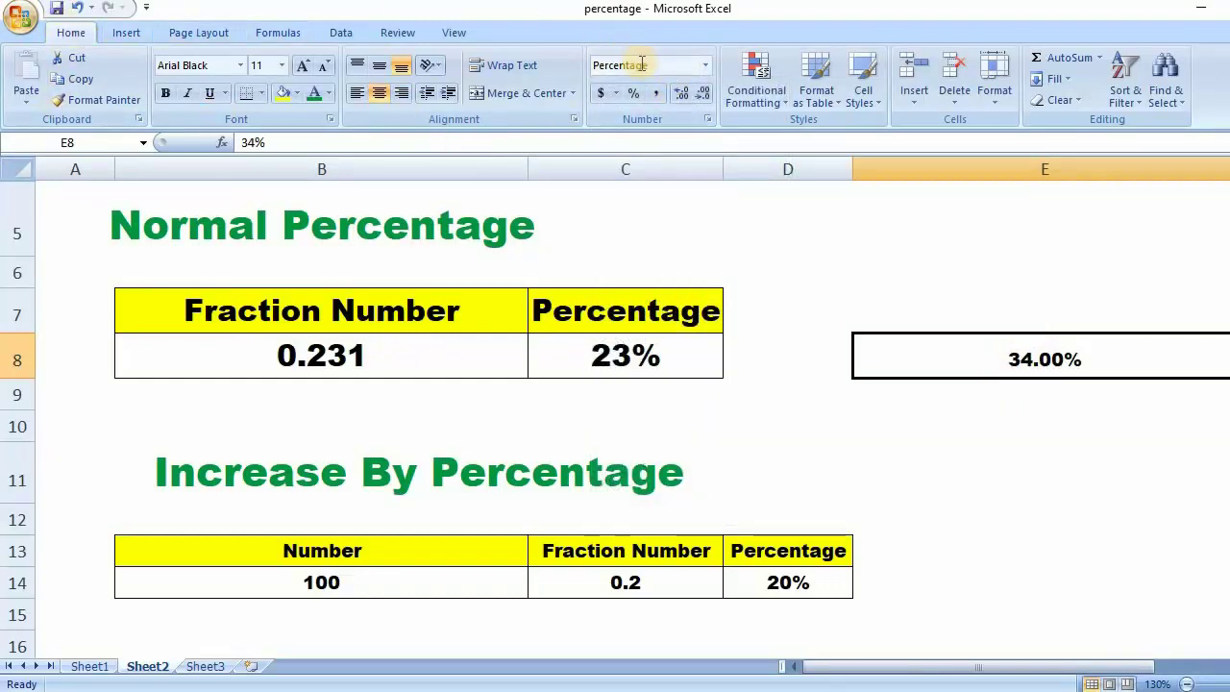
click(845, 385)
click(1005, 358)
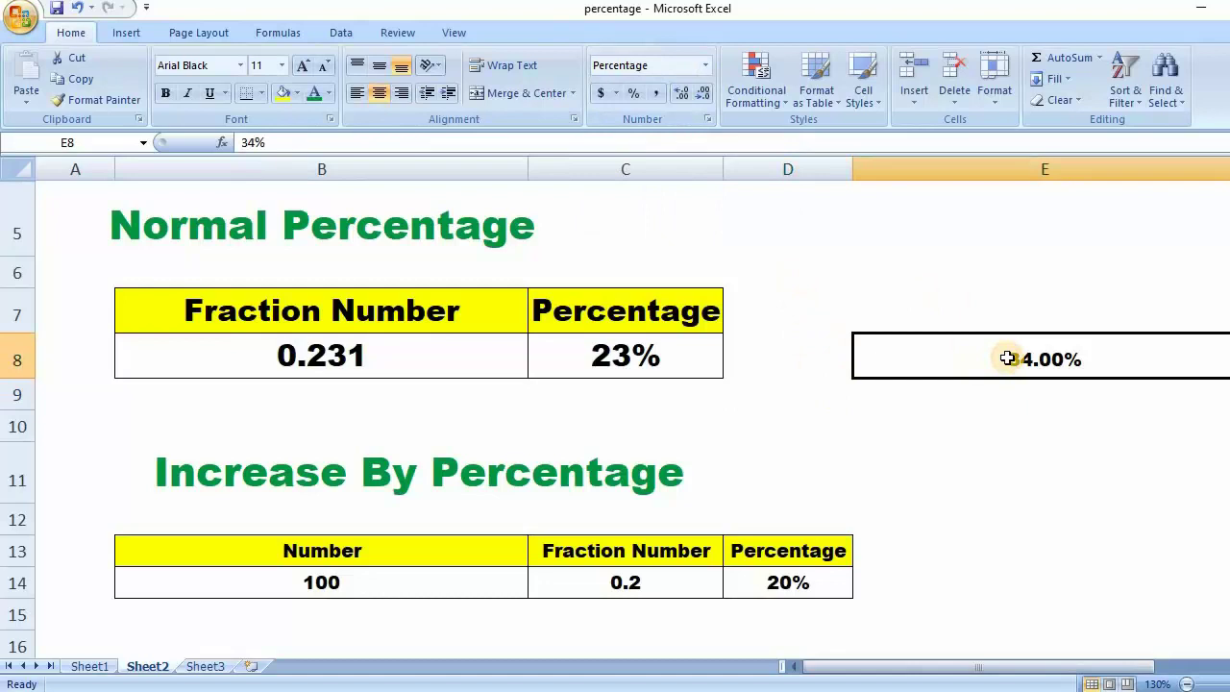
- Clear cell E8 and enter the note "Cntrl + Shift + %" in cell C5 beside the Normal Percentage heading
key(Delete)
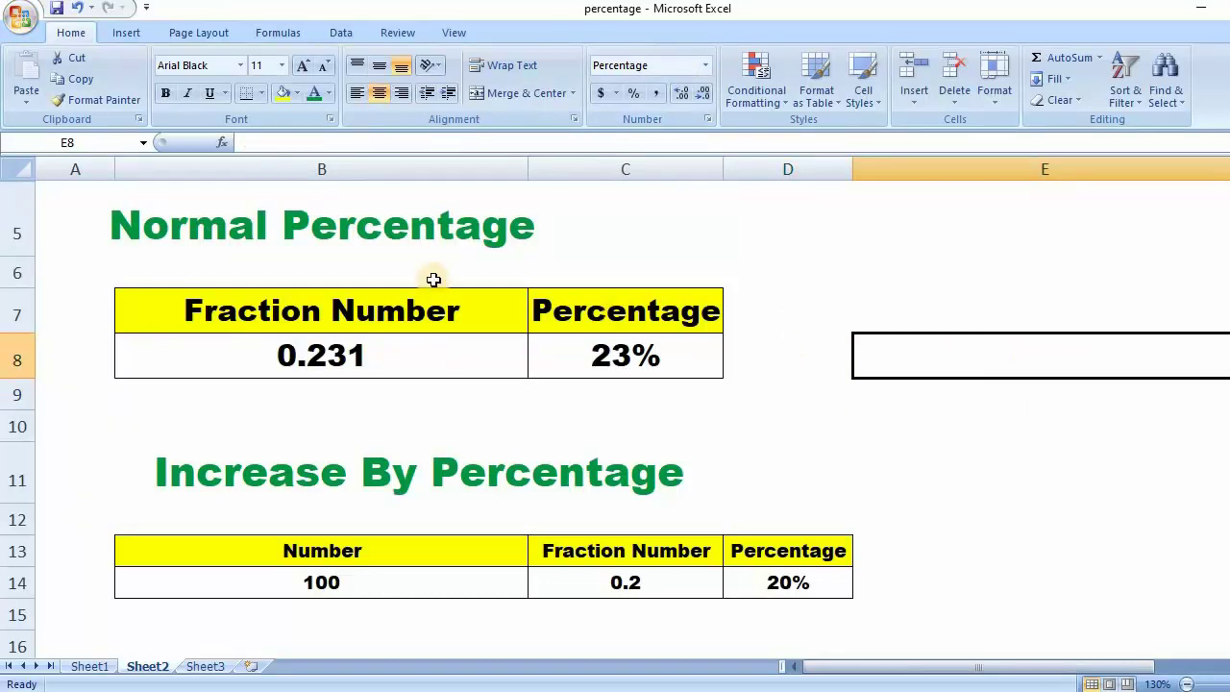
click(591, 245)
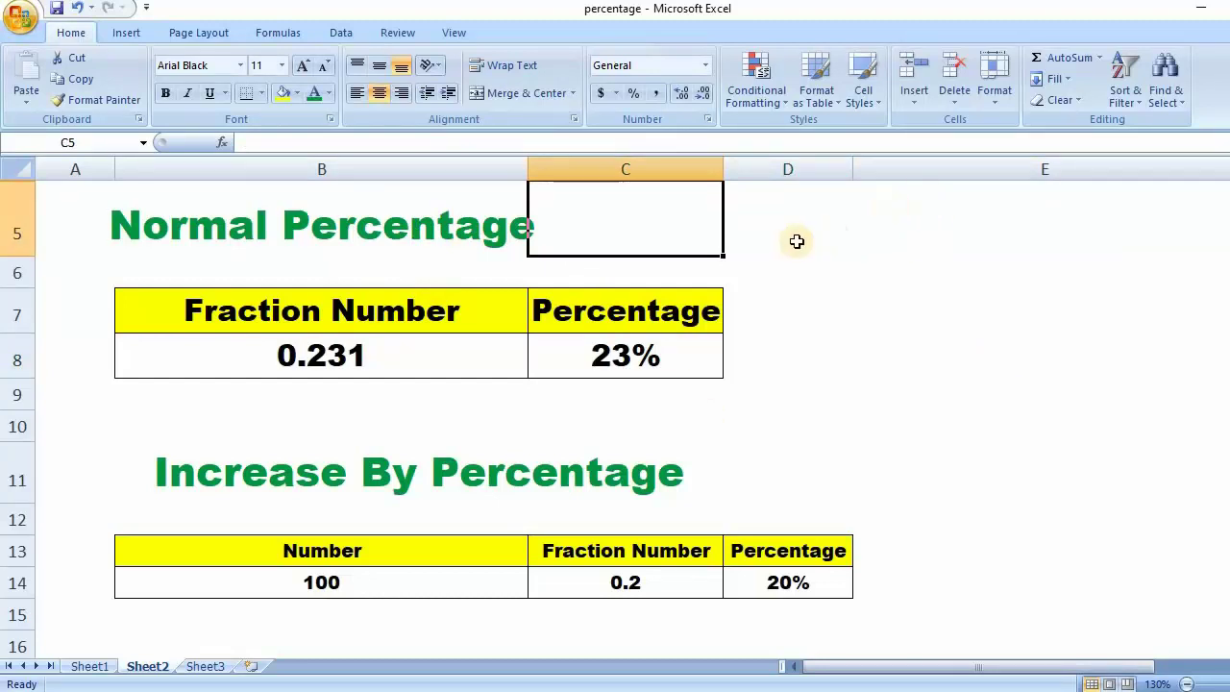
text(c)
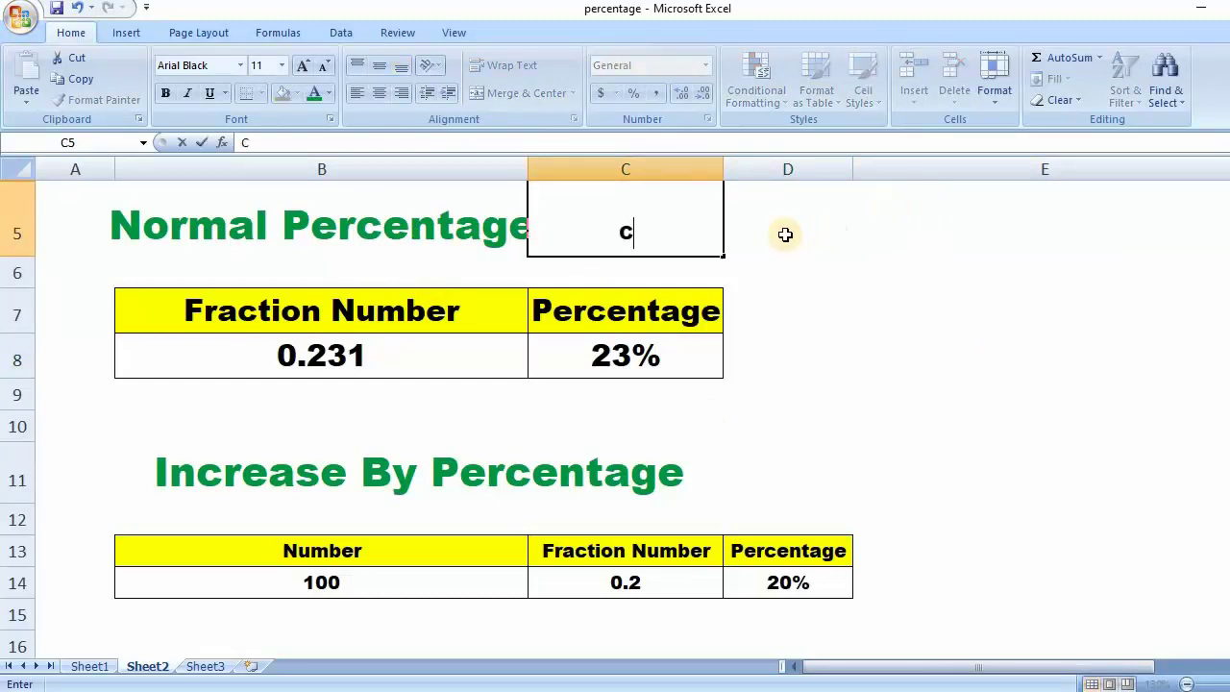
text(ntrl)
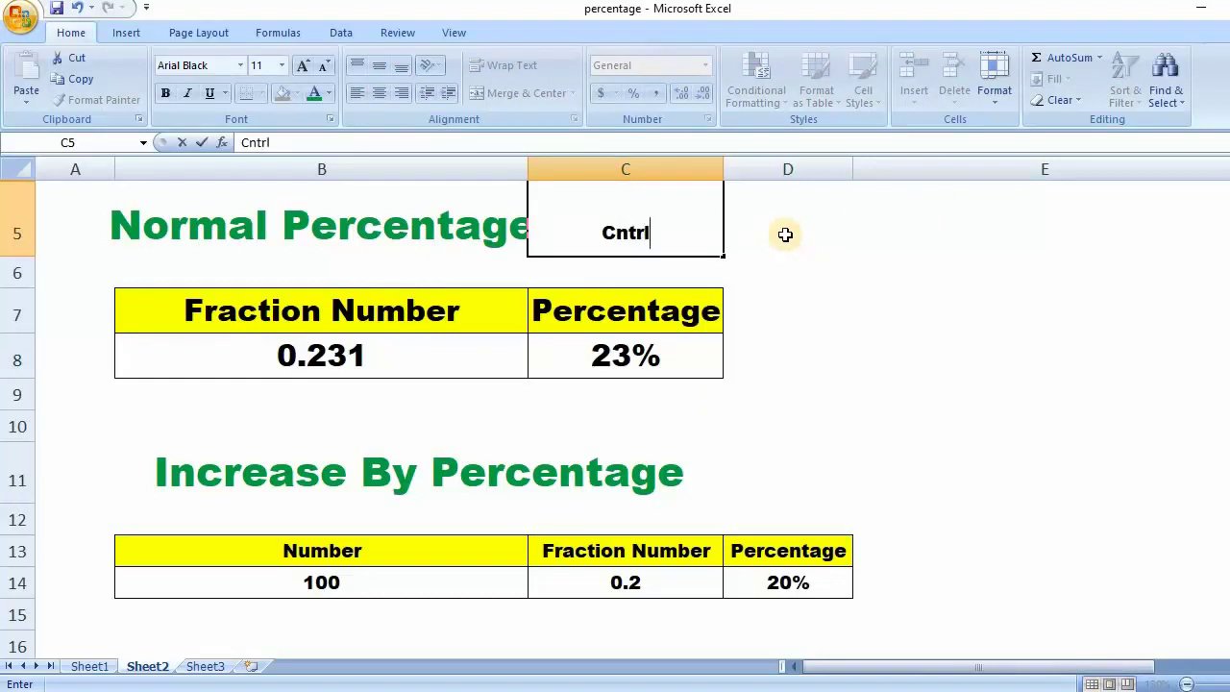
text( +)
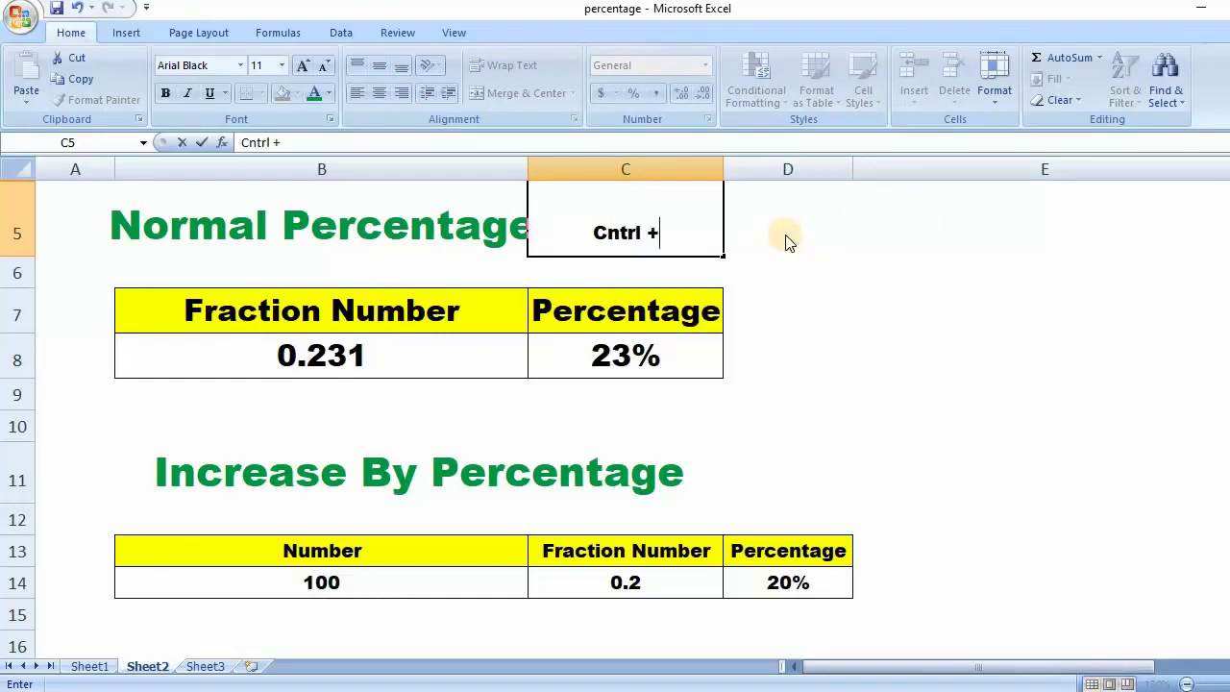
text( S)
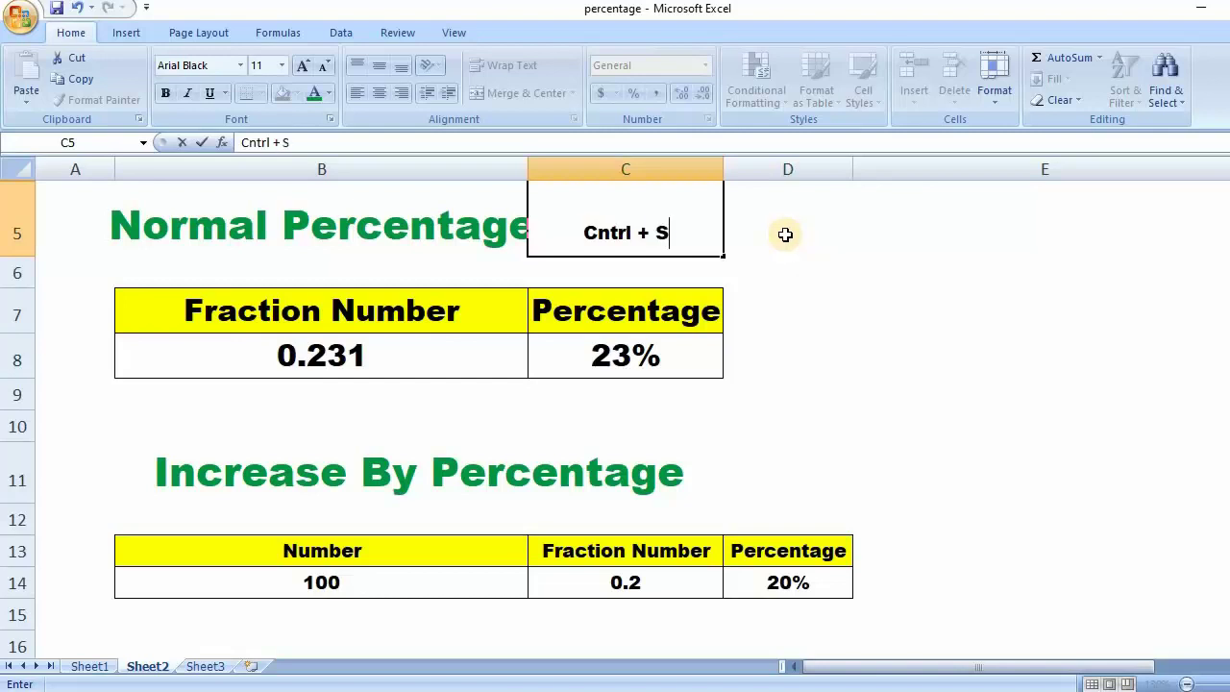
text(hift)
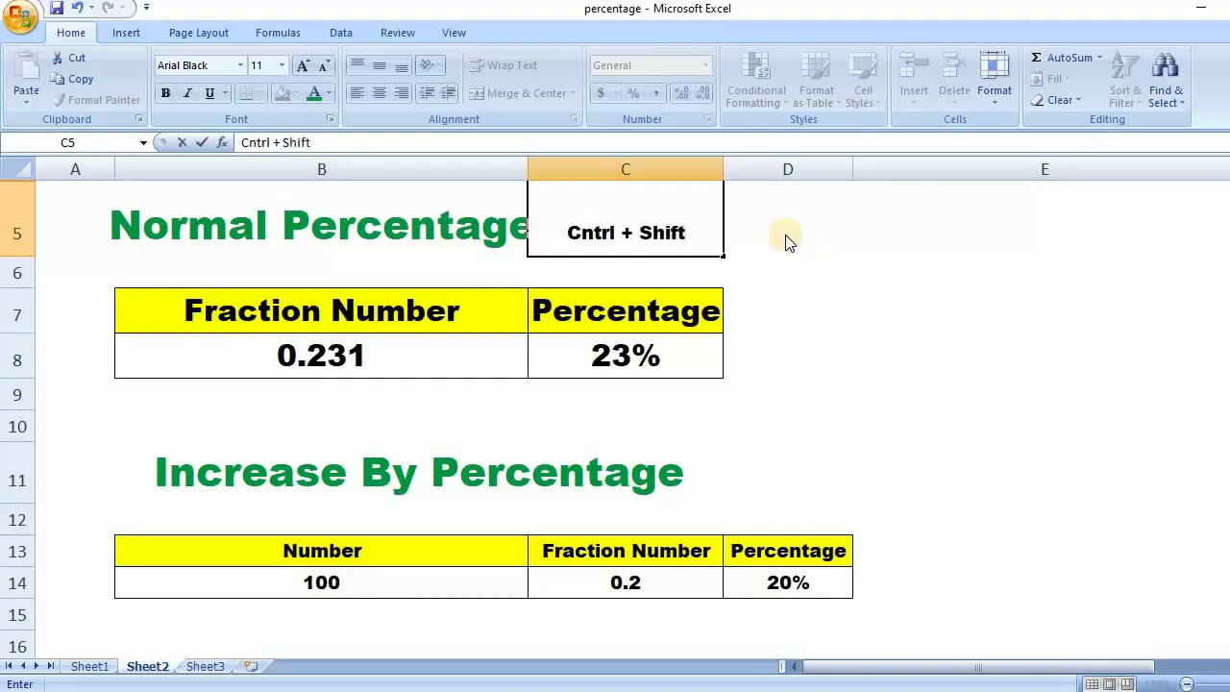
text( +)
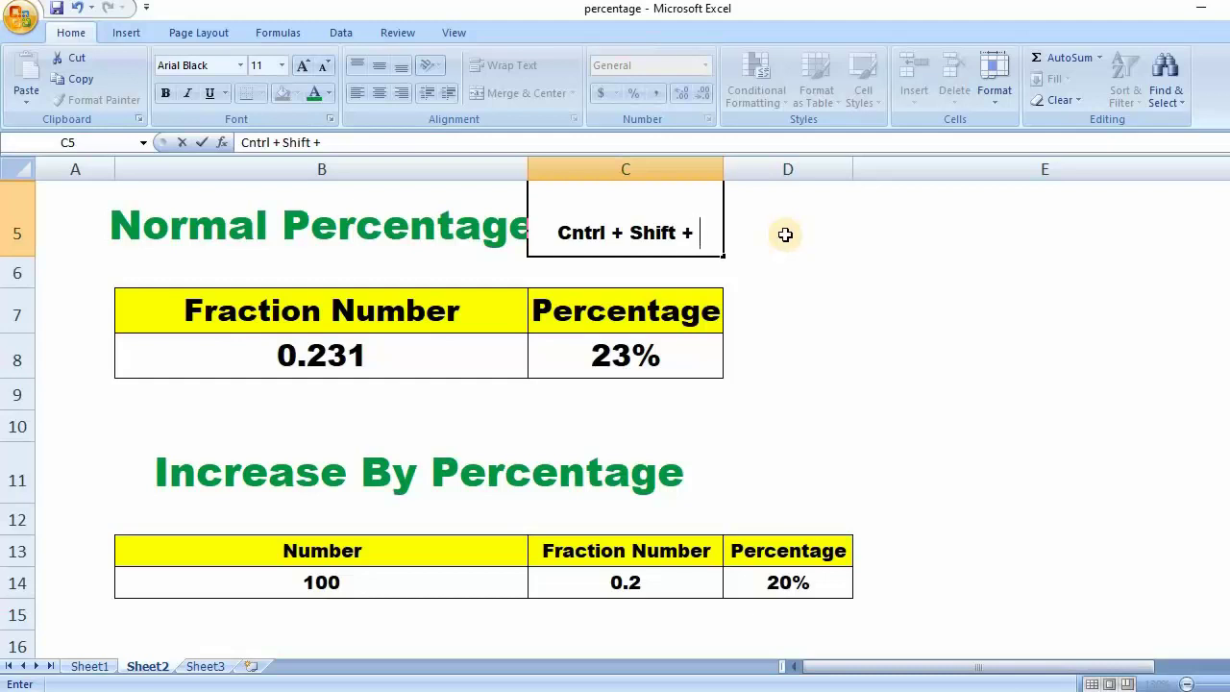
text( %)
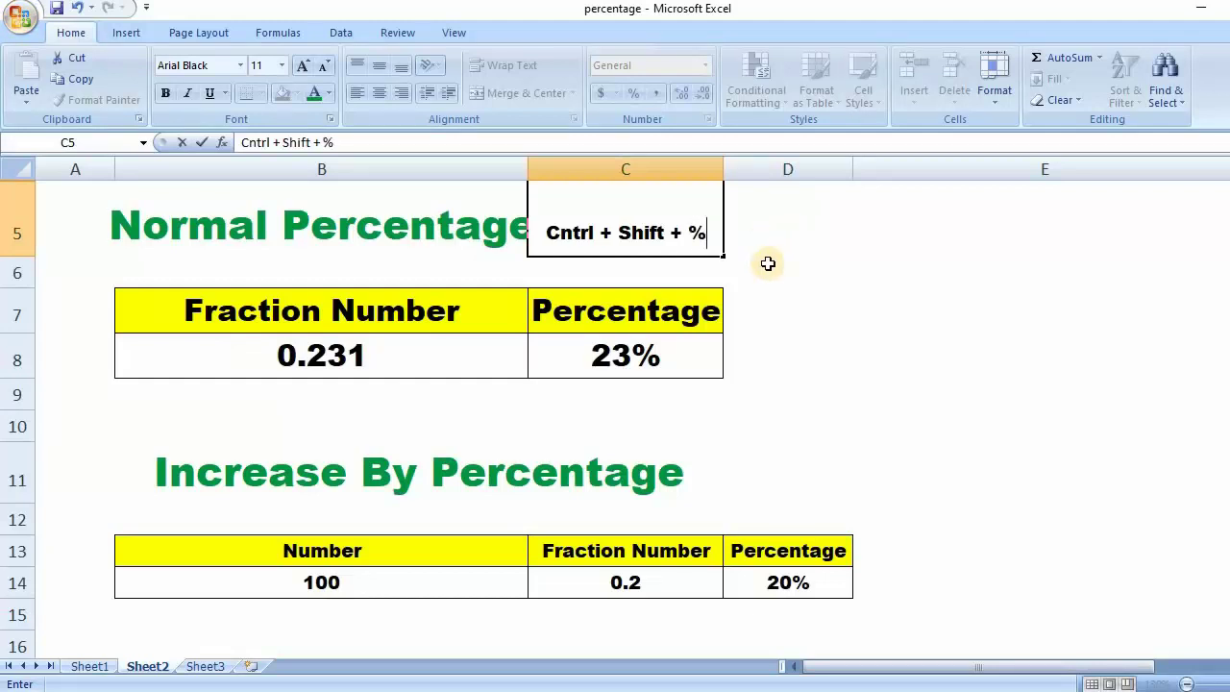
click(921, 269)
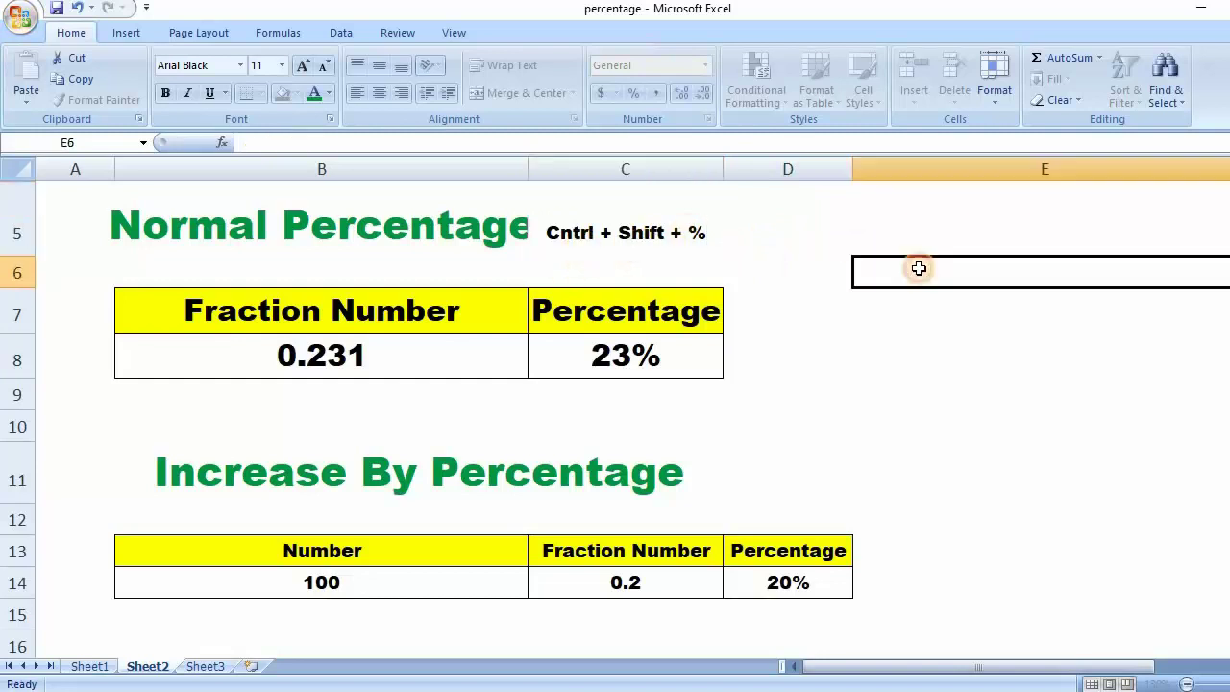
- Format the fraction in cell B8 with the Percentage number format, then undo the formatting
click(589, 232)
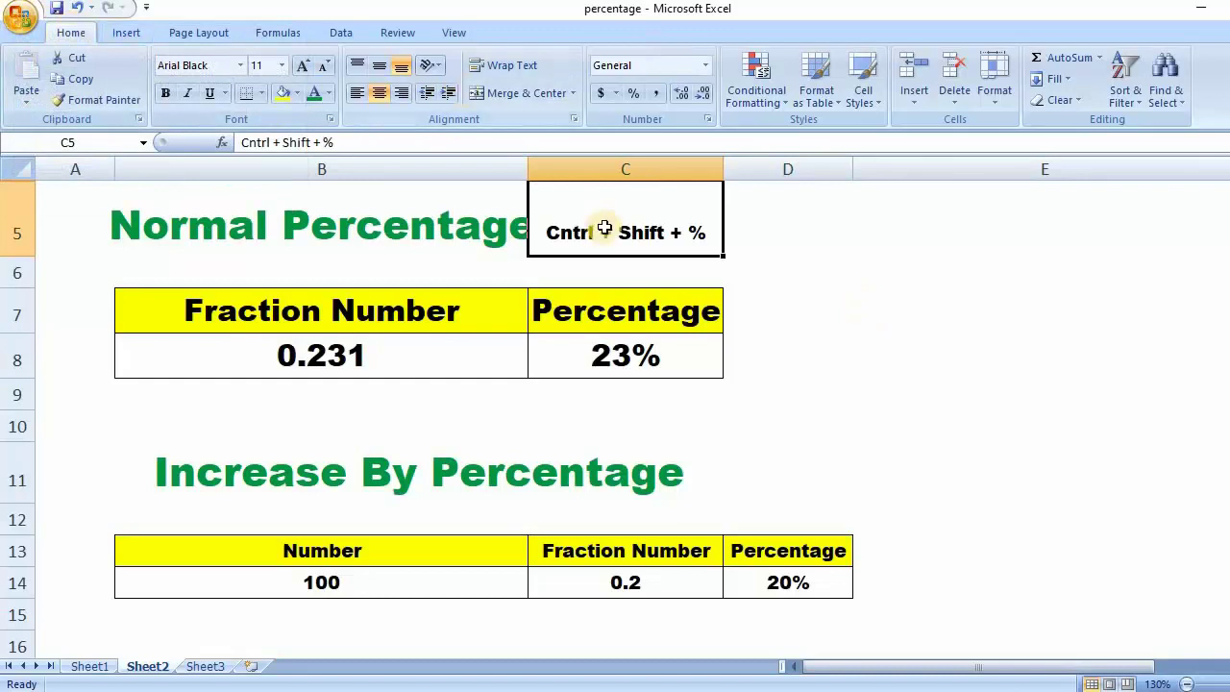
click(827, 298)
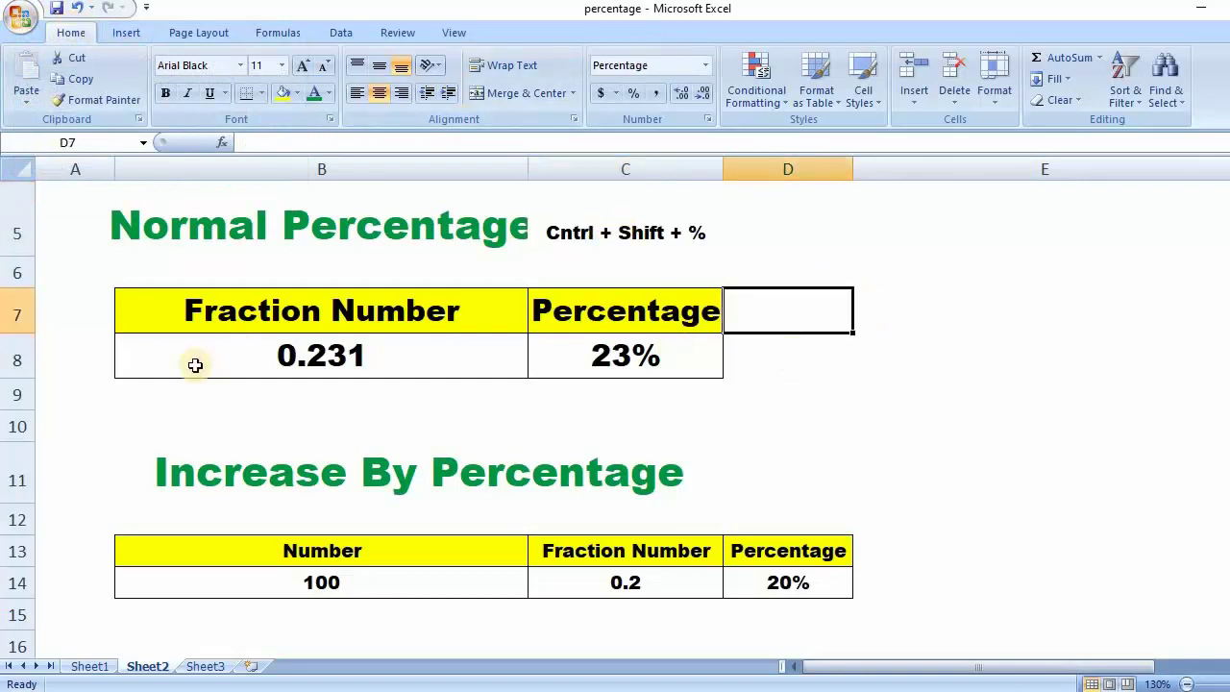
click(278, 353)
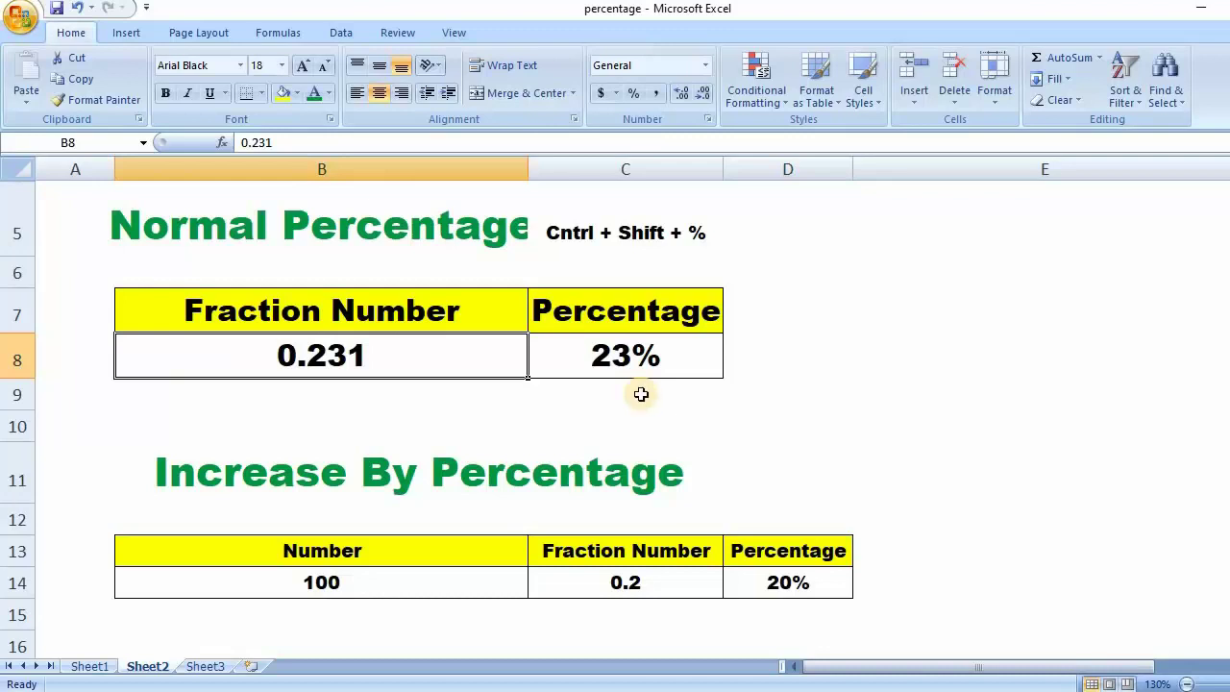
key(ctrl+shift+percent)
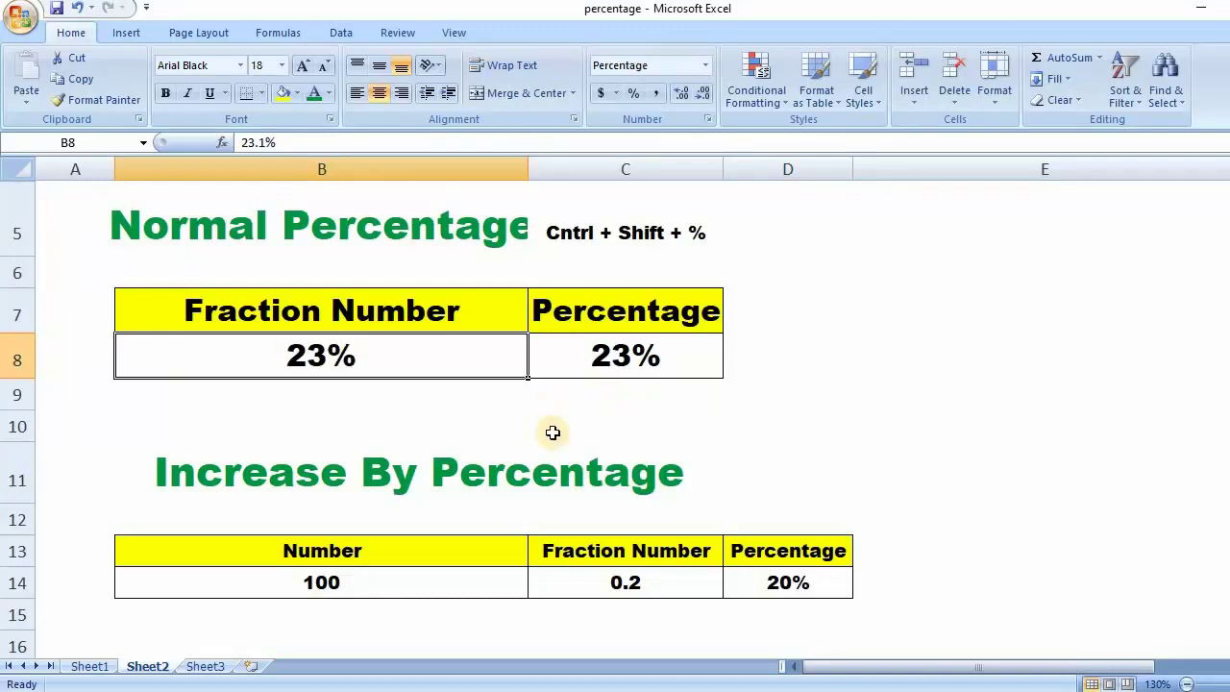
key(ctrl+z)
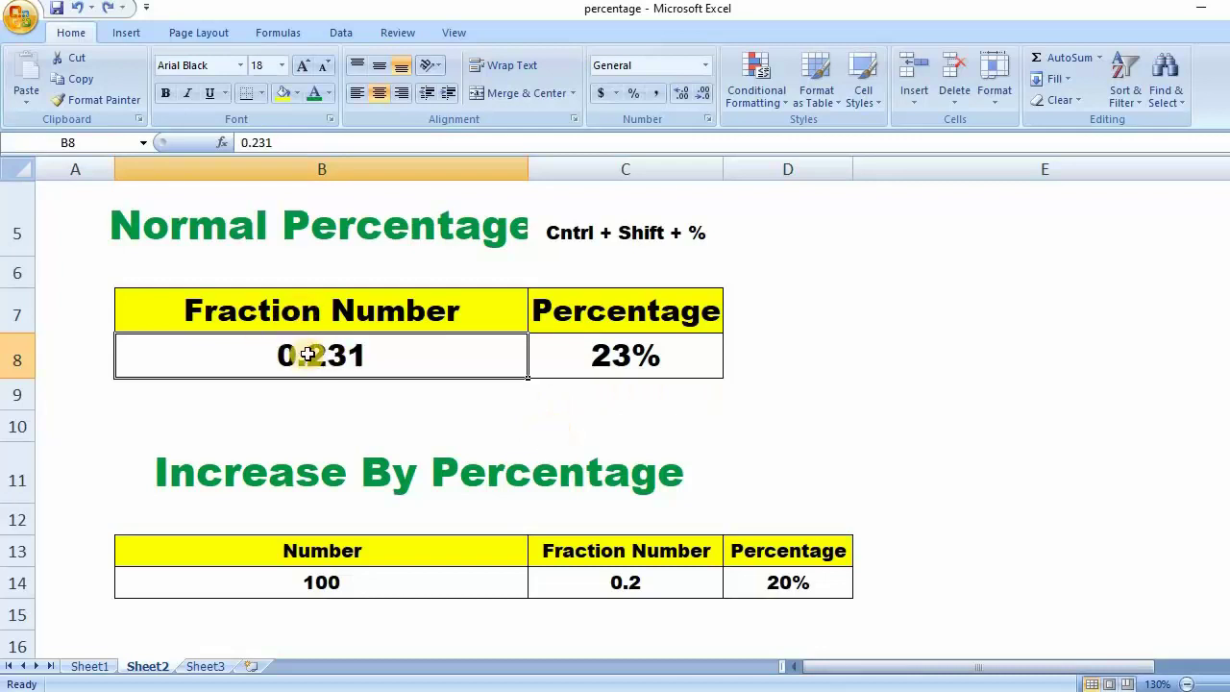
- Review the fraction in B8, the shortcut note in C5 and the percentage in C8 of the Normal Percentage section
click(342, 404)
click(332, 348)
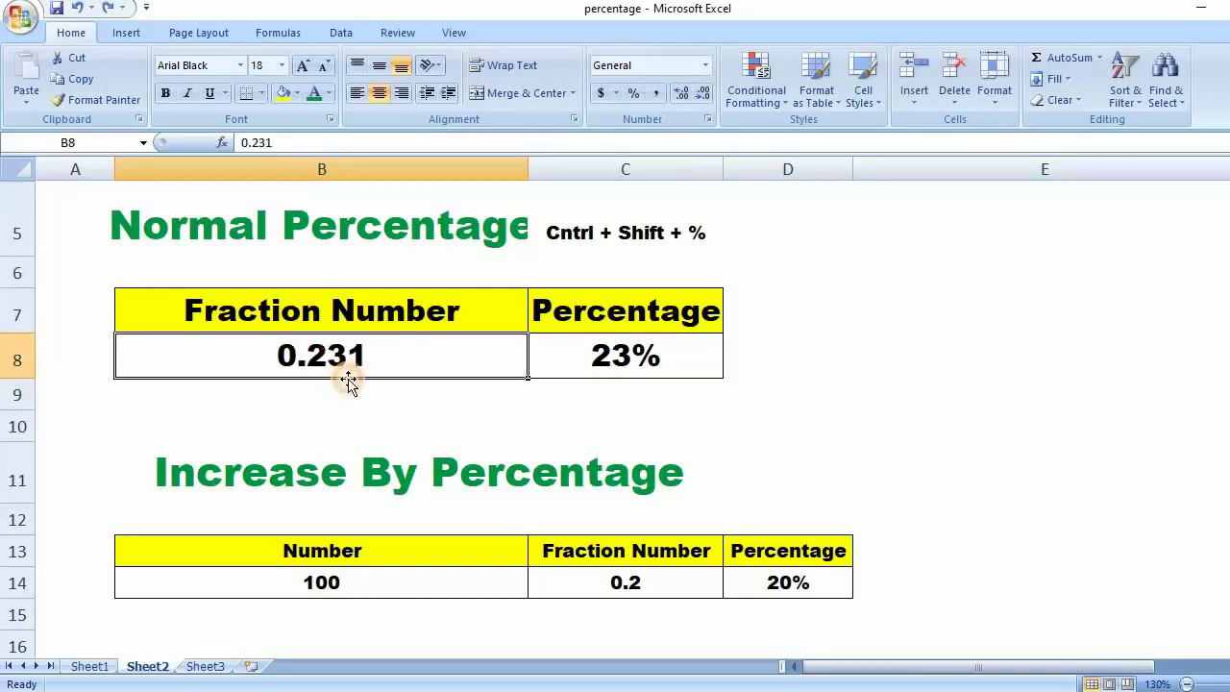
click(575, 238)
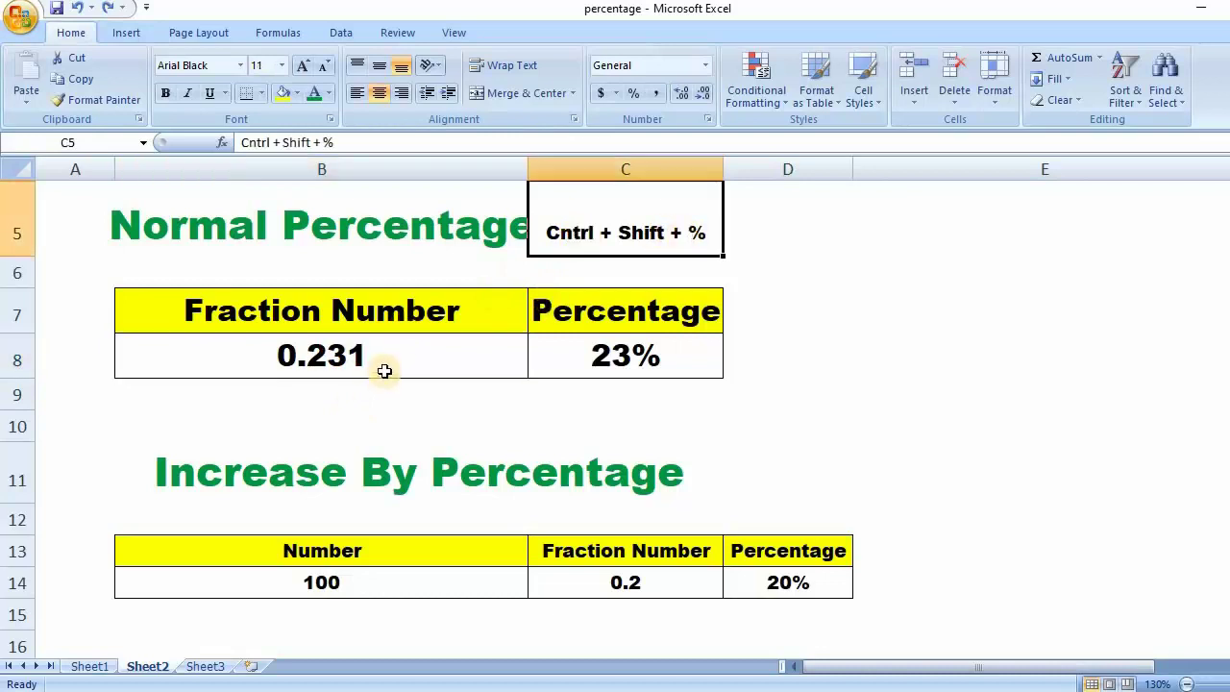
key(Down)
key(Down)
key(Down)
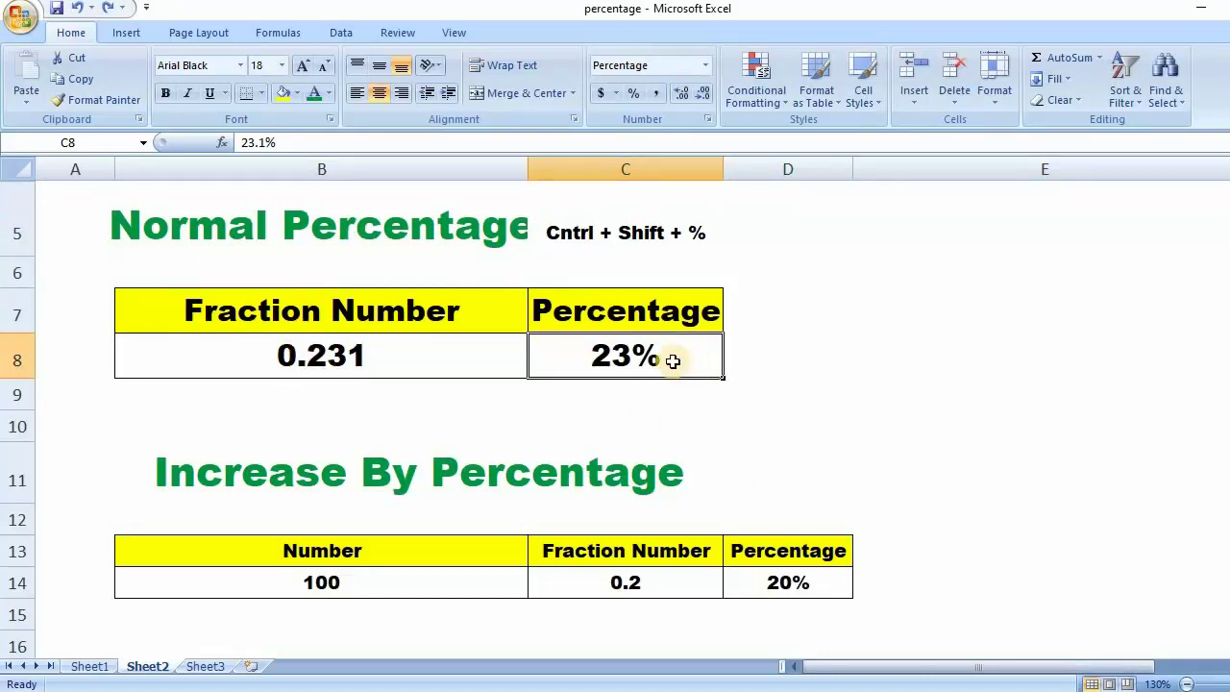
- Examine the number and fraction entries under their headers in the Increase By Percentage table
scroll(669, 361, down, 1)
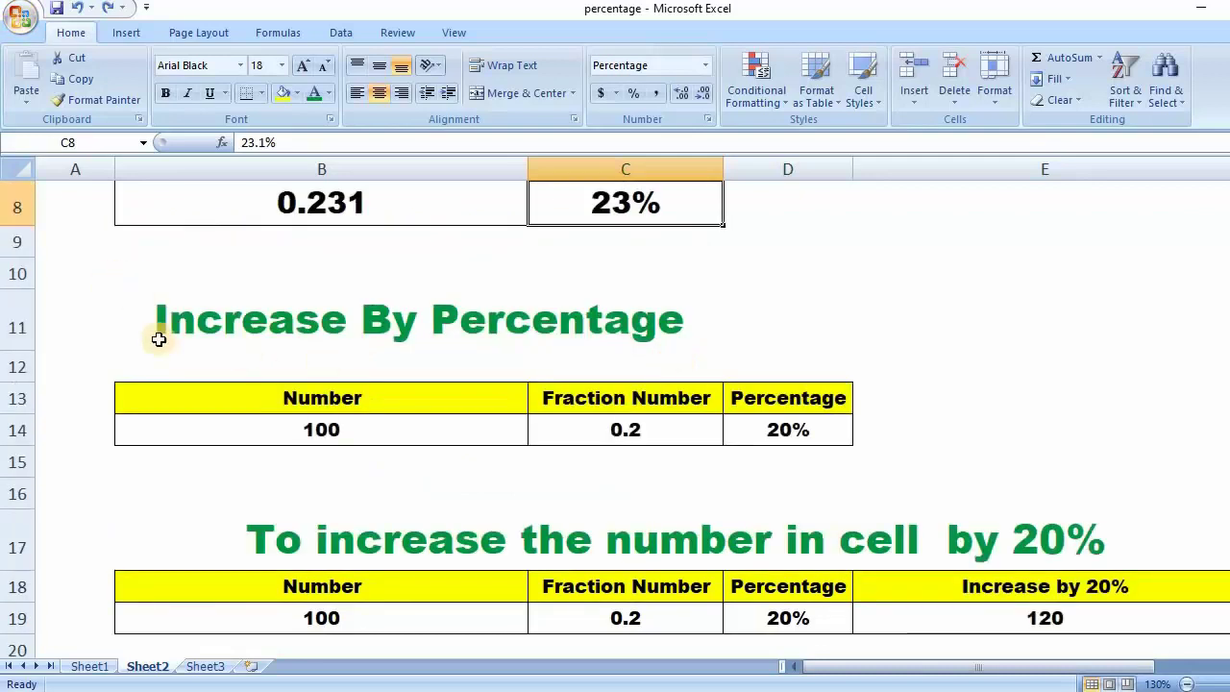
click(480, 325)
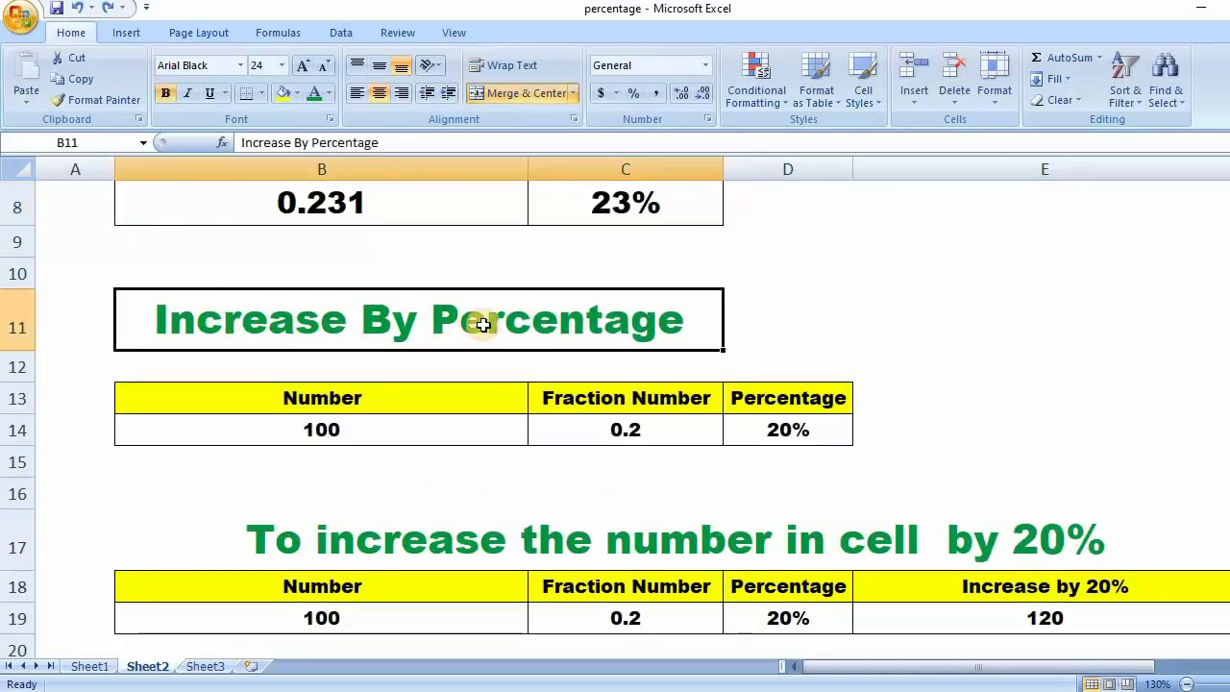
click(298, 396)
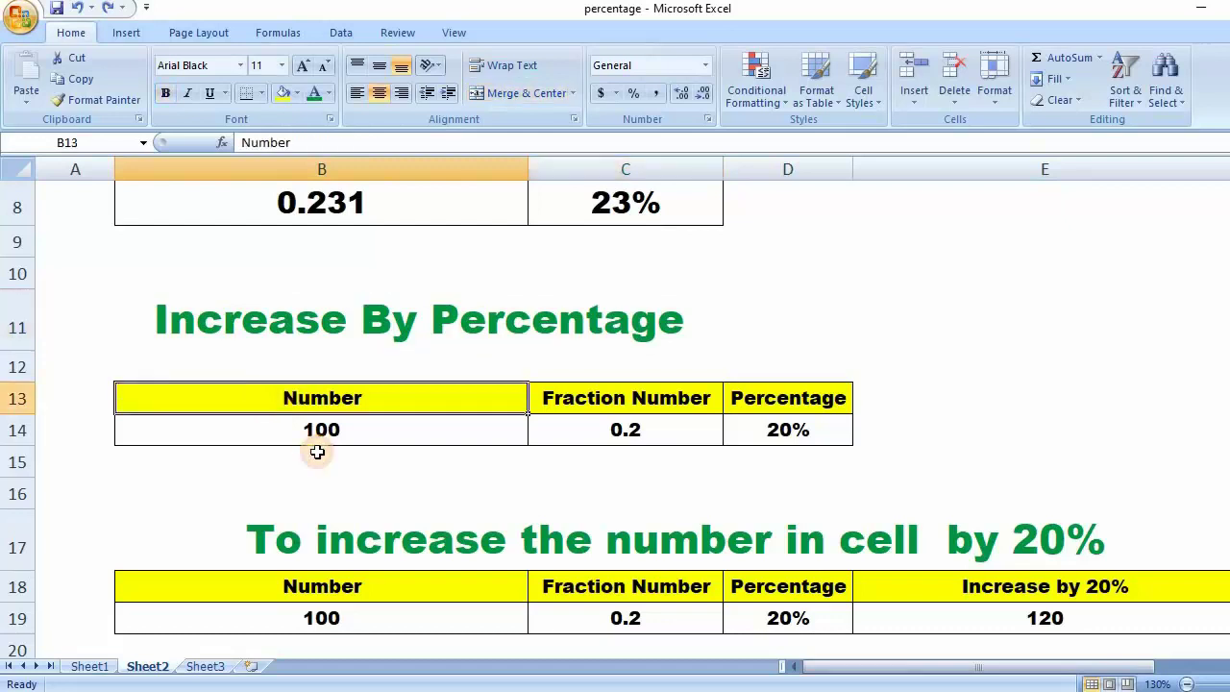
click(321, 431)
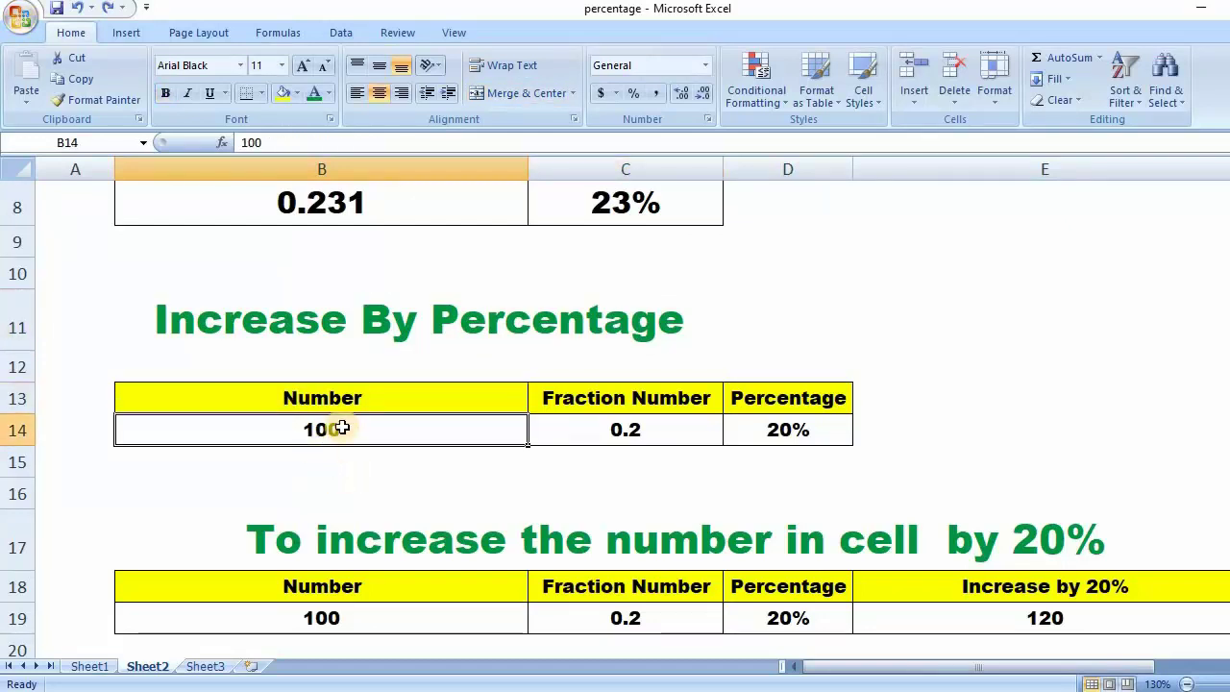
click(634, 398)
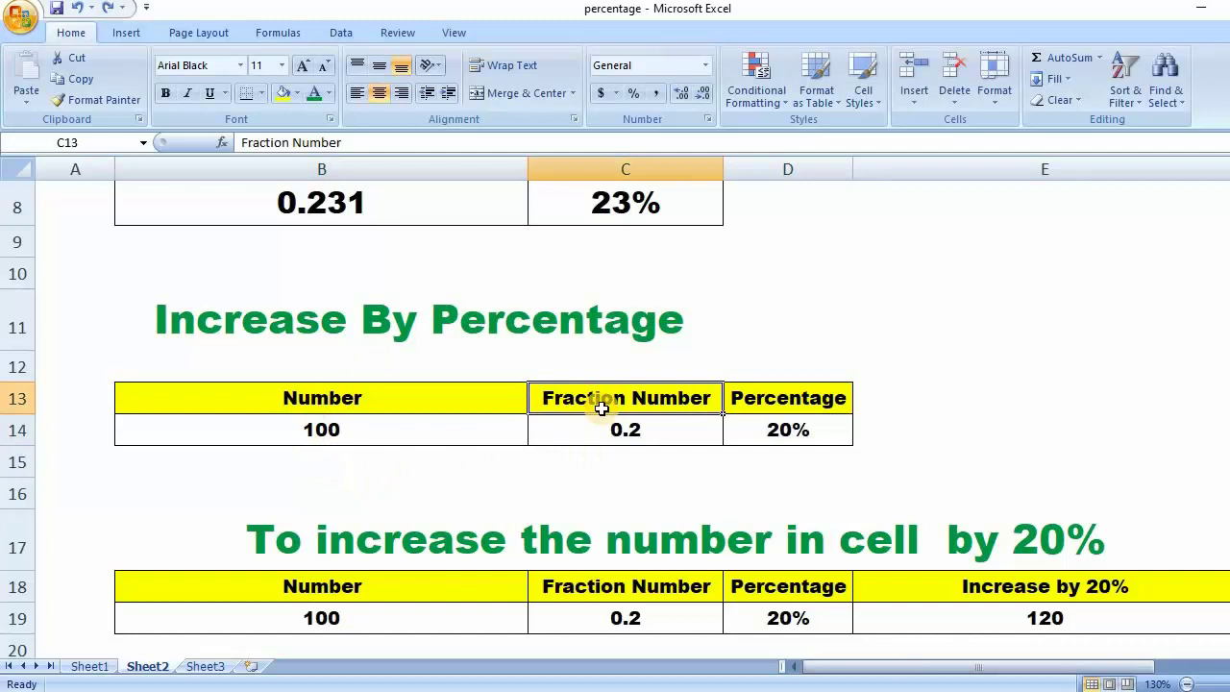
click(620, 432)
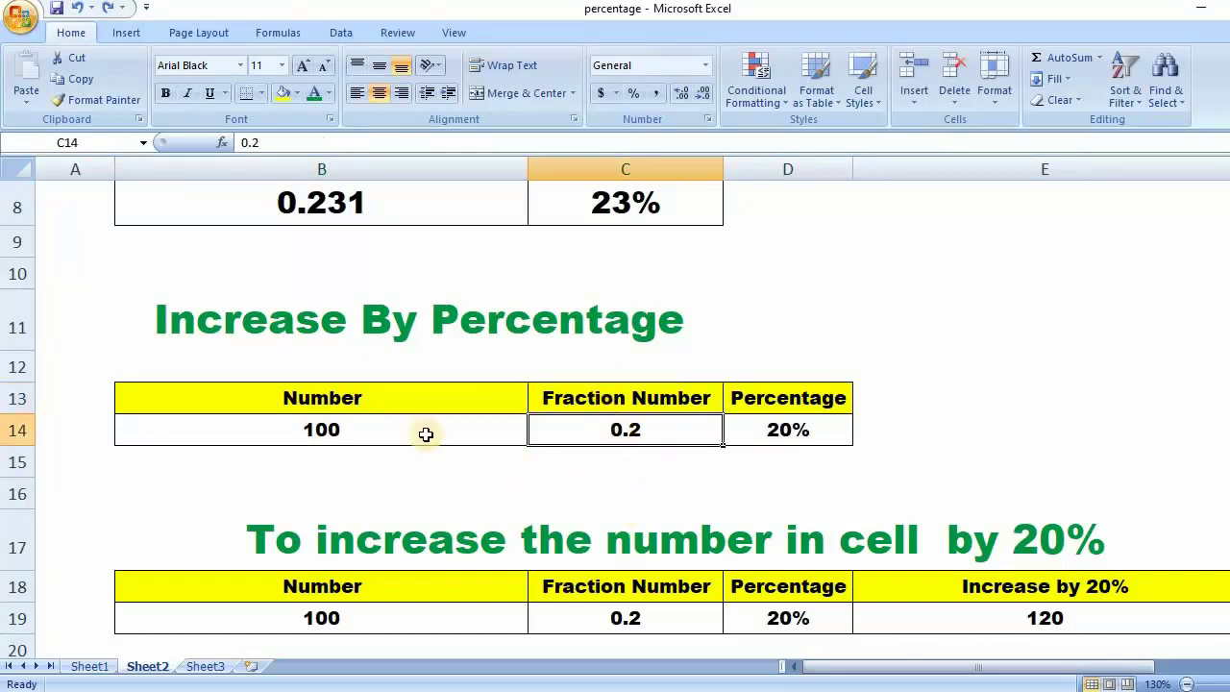
click(362, 438)
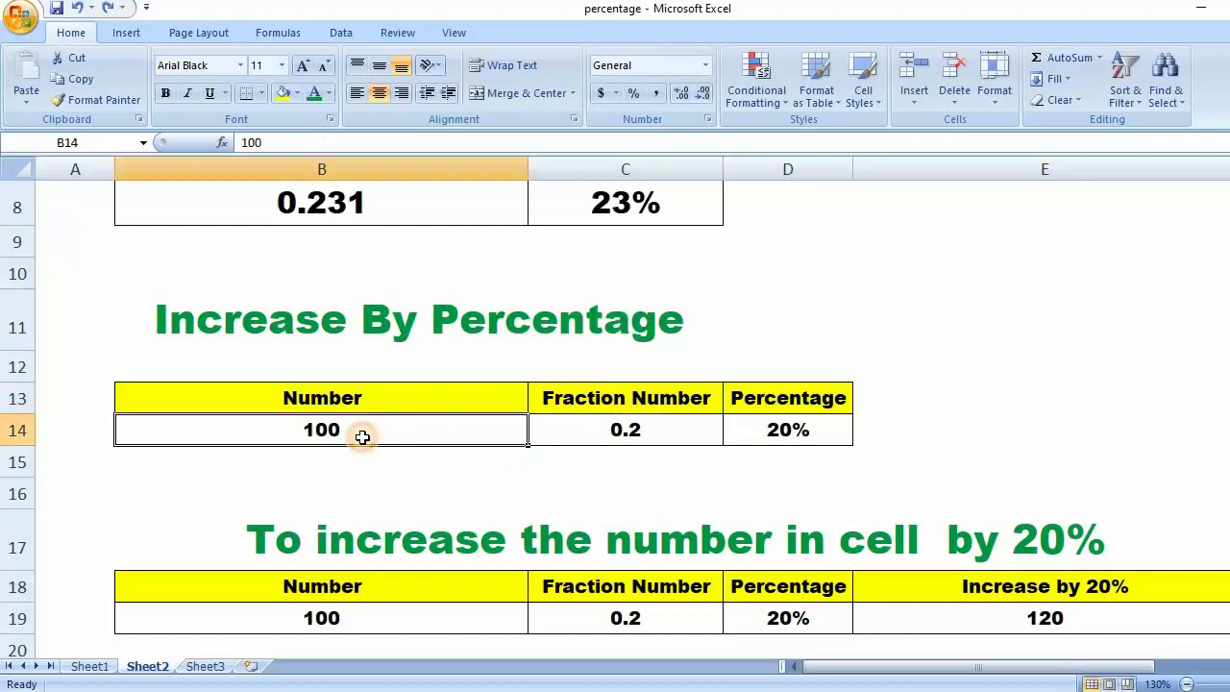
click(623, 435)
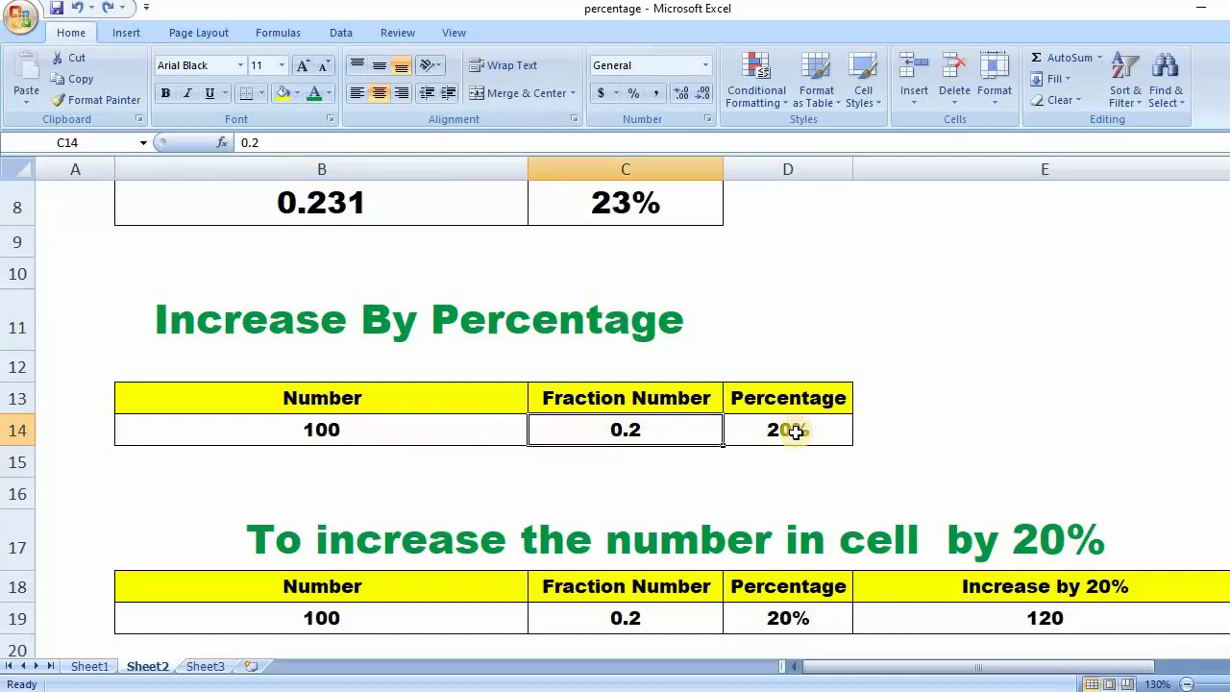
click(426, 434)
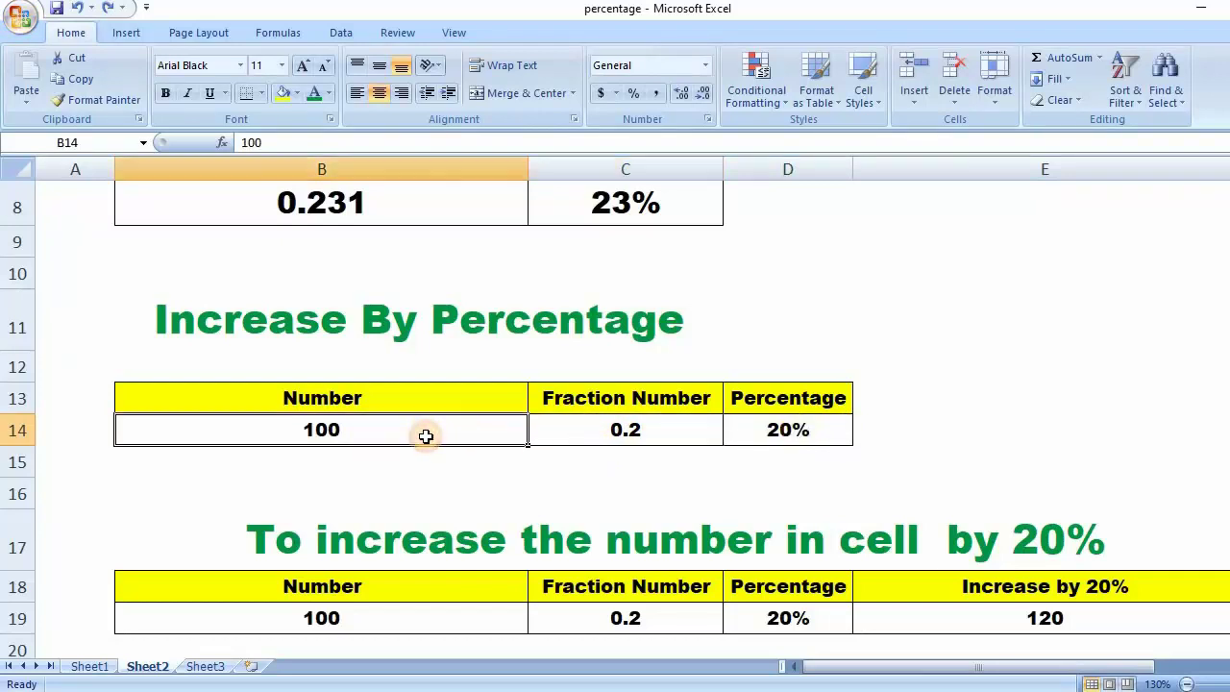
- Apply the Percentage number format to the fraction in cell C14, then return the cell to the General format
click(585, 429)
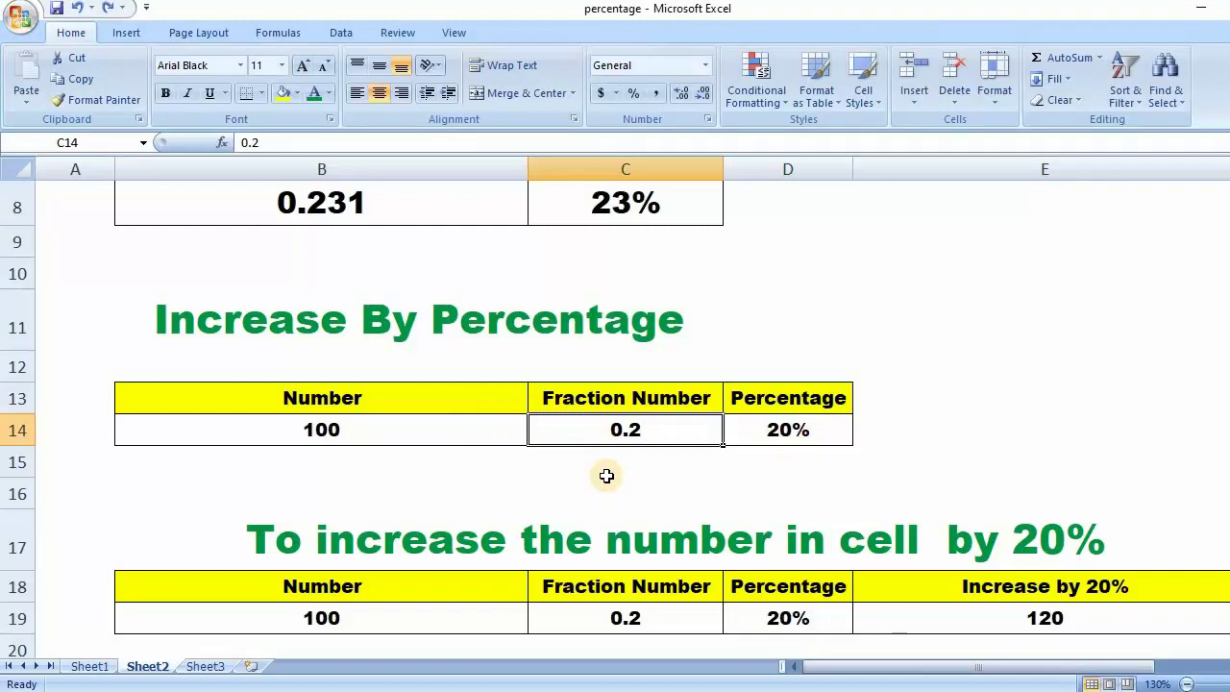
key(ctrl+shift+5)
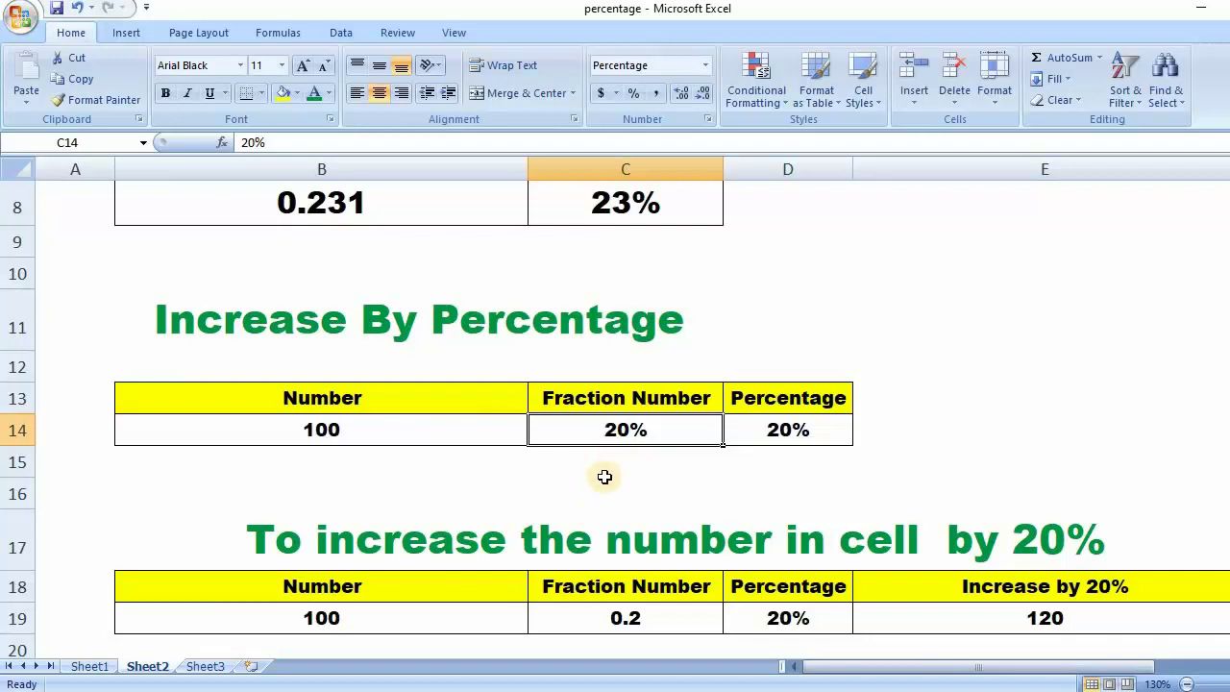
key(ctrl+shift+asciitilde)
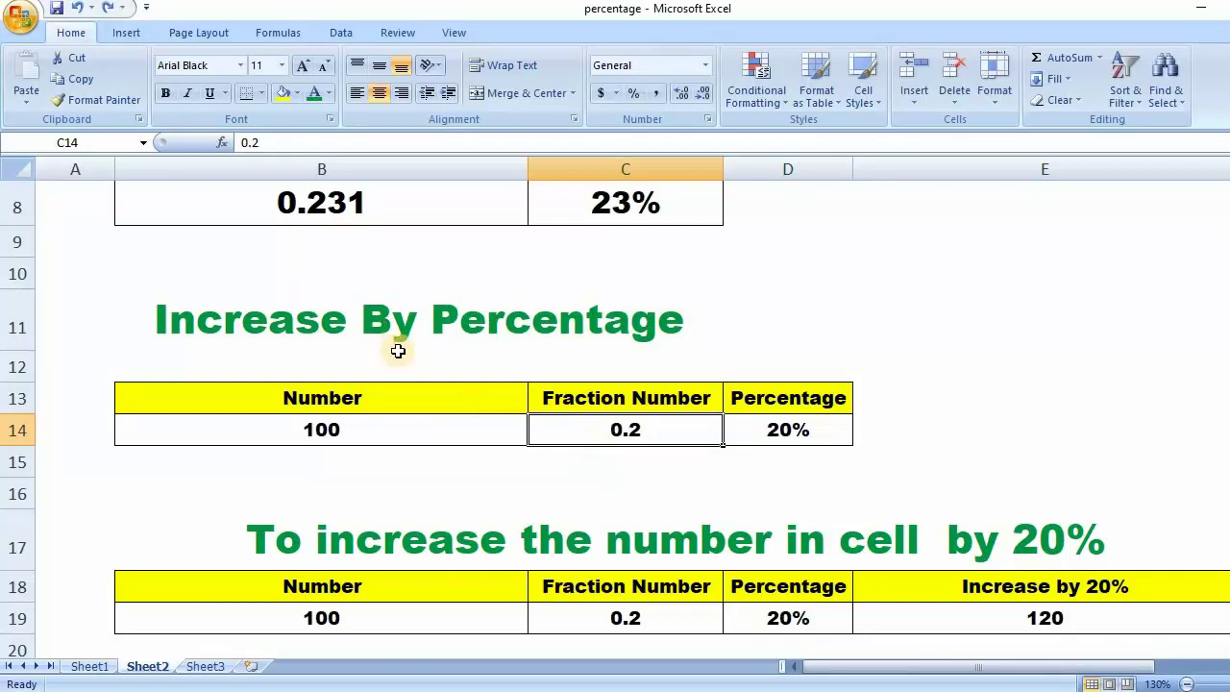
- Examine the section on increasing a number by 20%, including its heading, the Increase by 20% column and the result cell
scroll(640, 462, down, 3)
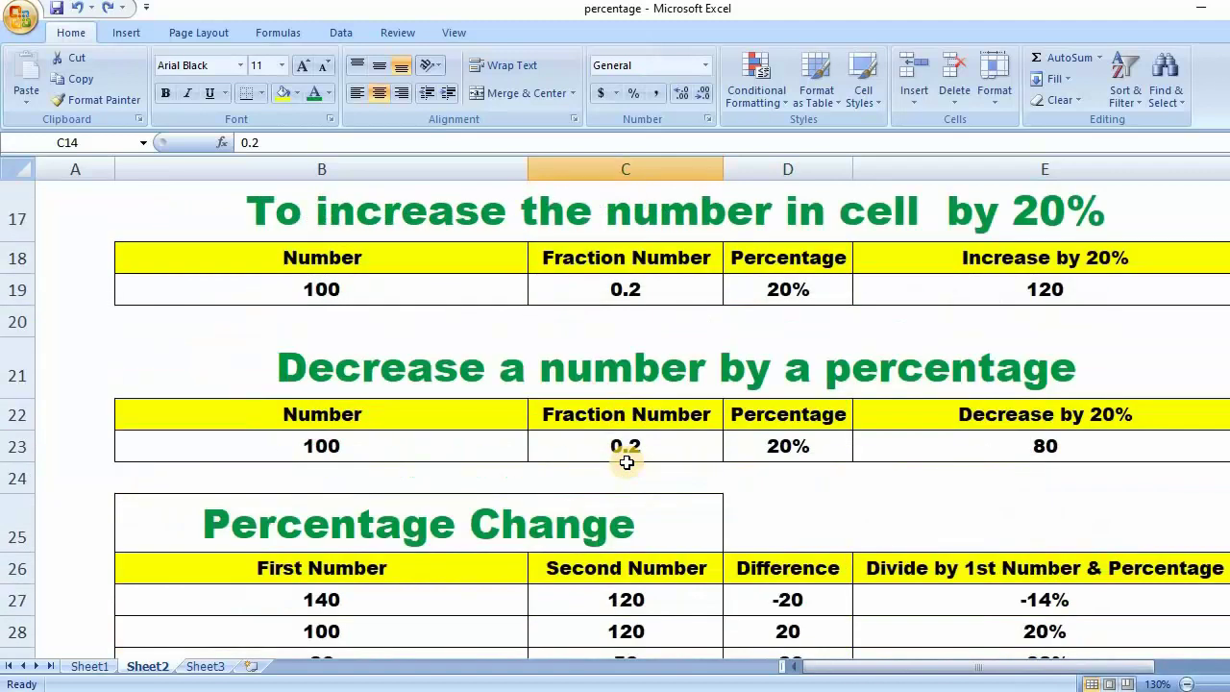
scroll(626, 462, up, 1)
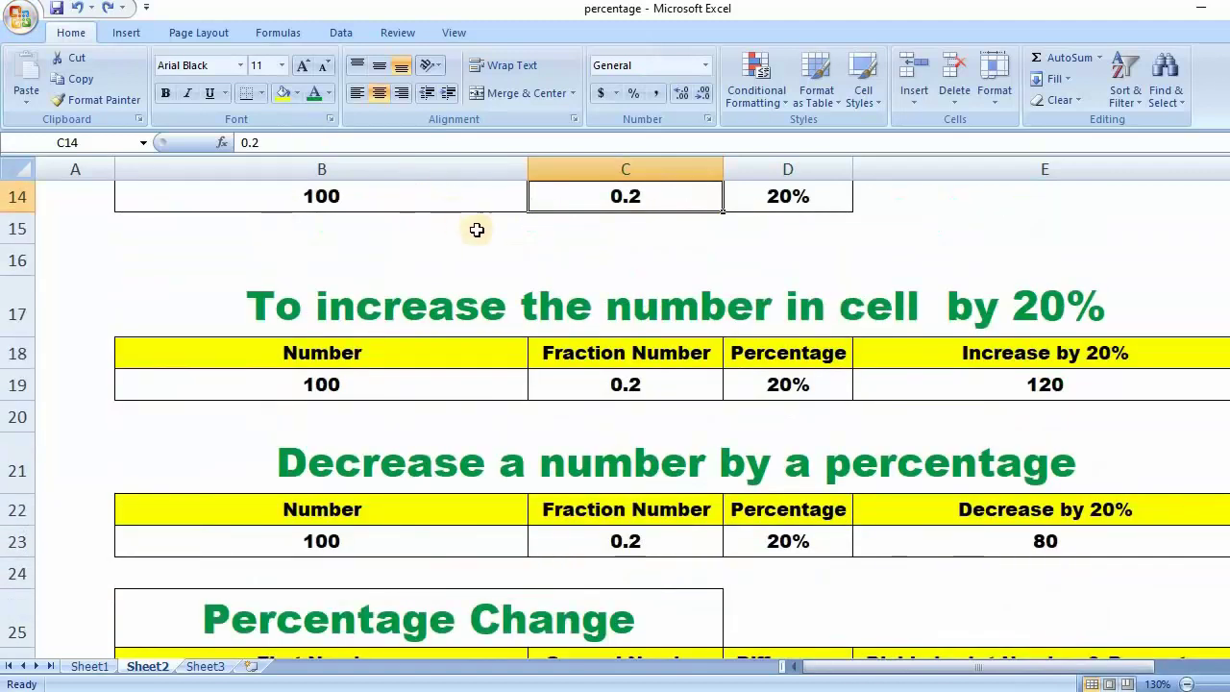
click(466, 225)
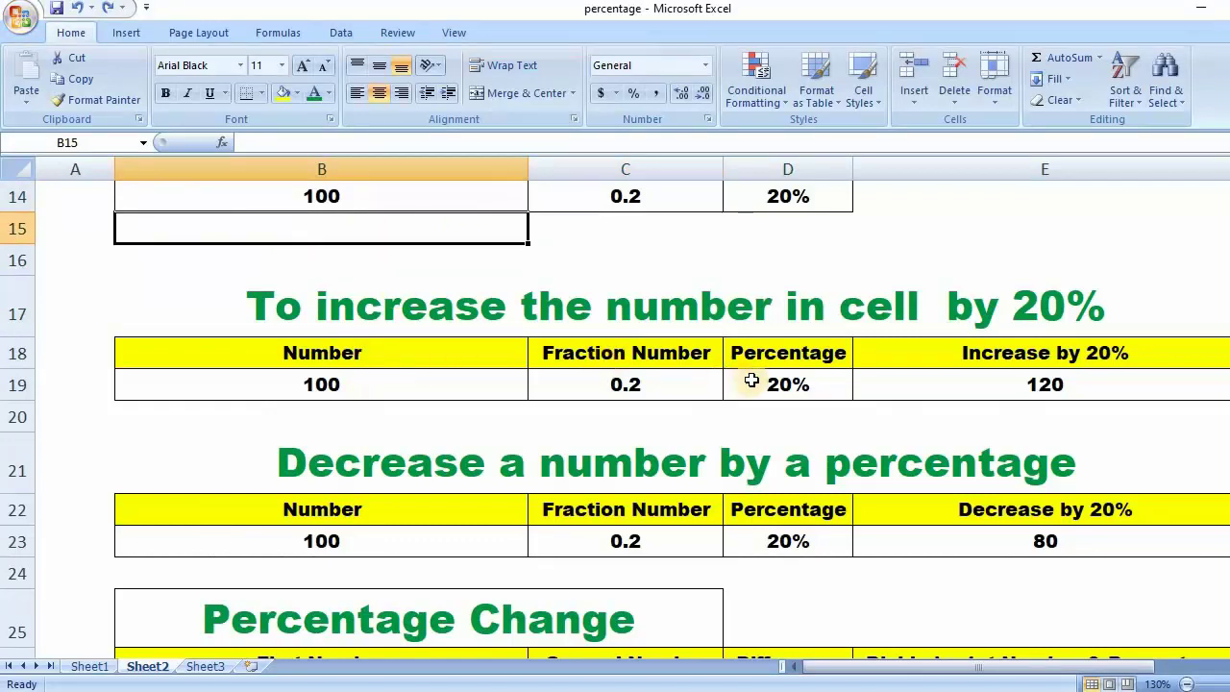
click(921, 359)
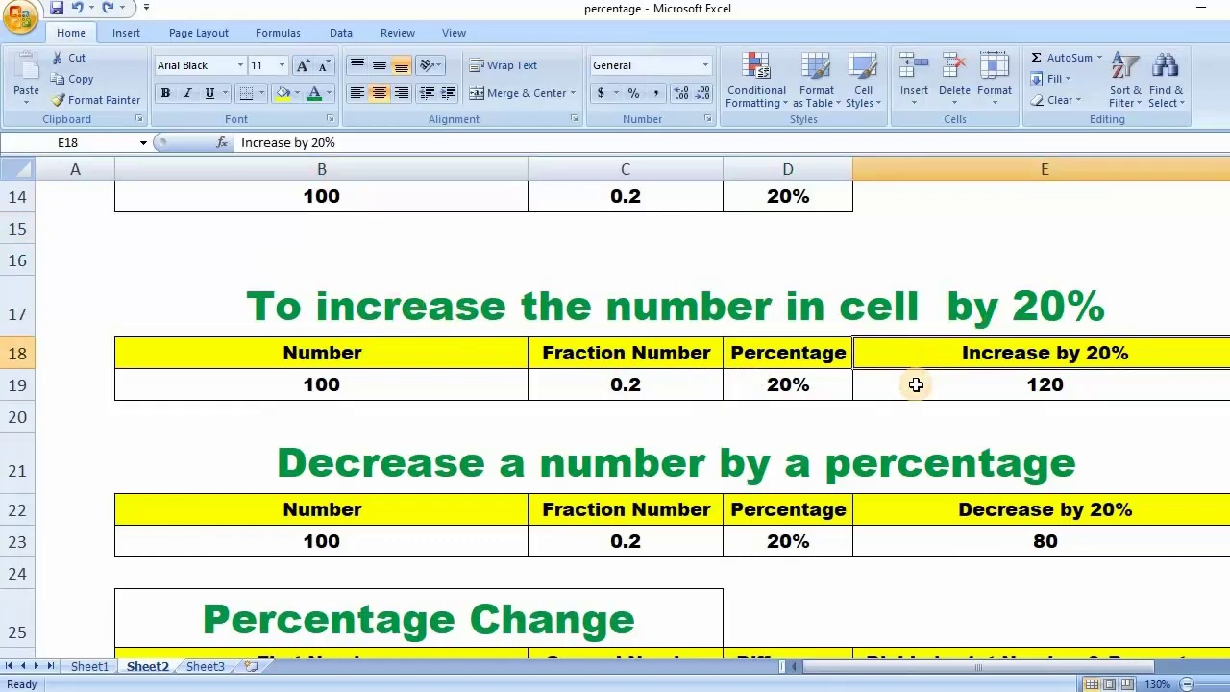
click(916, 384)
click(440, 304)
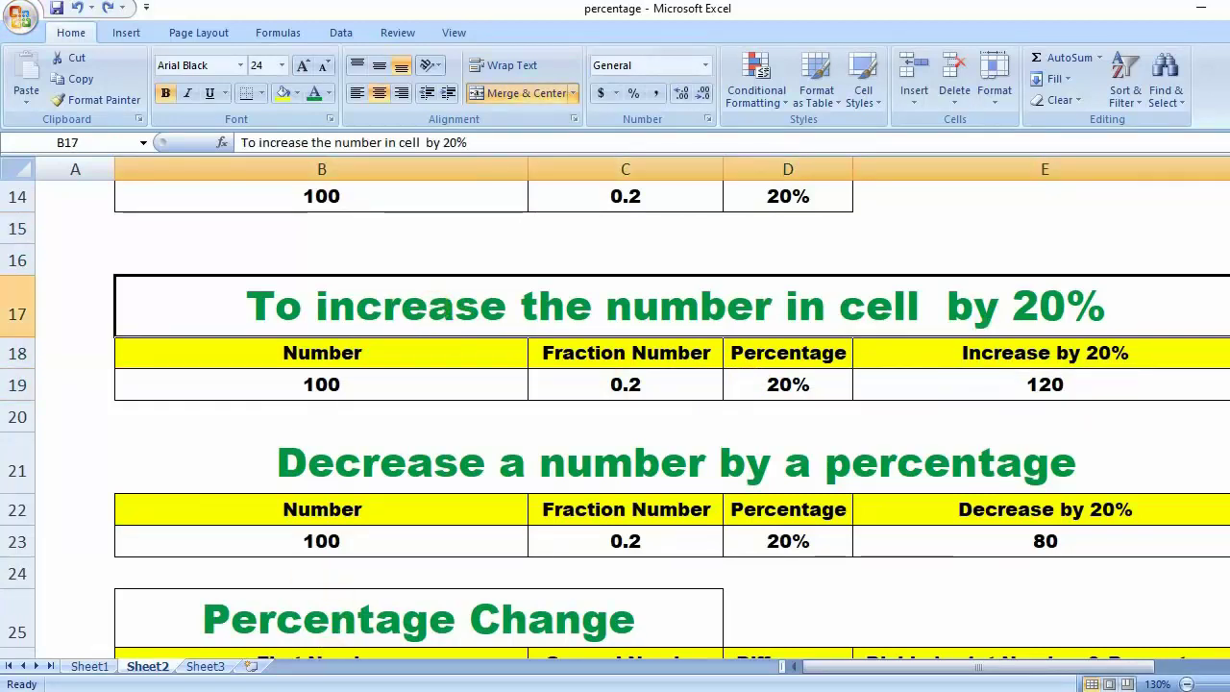
- Switch to the Word notes, highlight "Increase or Decrease" in the percentage calculation types, and return to the Excel workbook
key(alt+Tab)
click(267, 474)
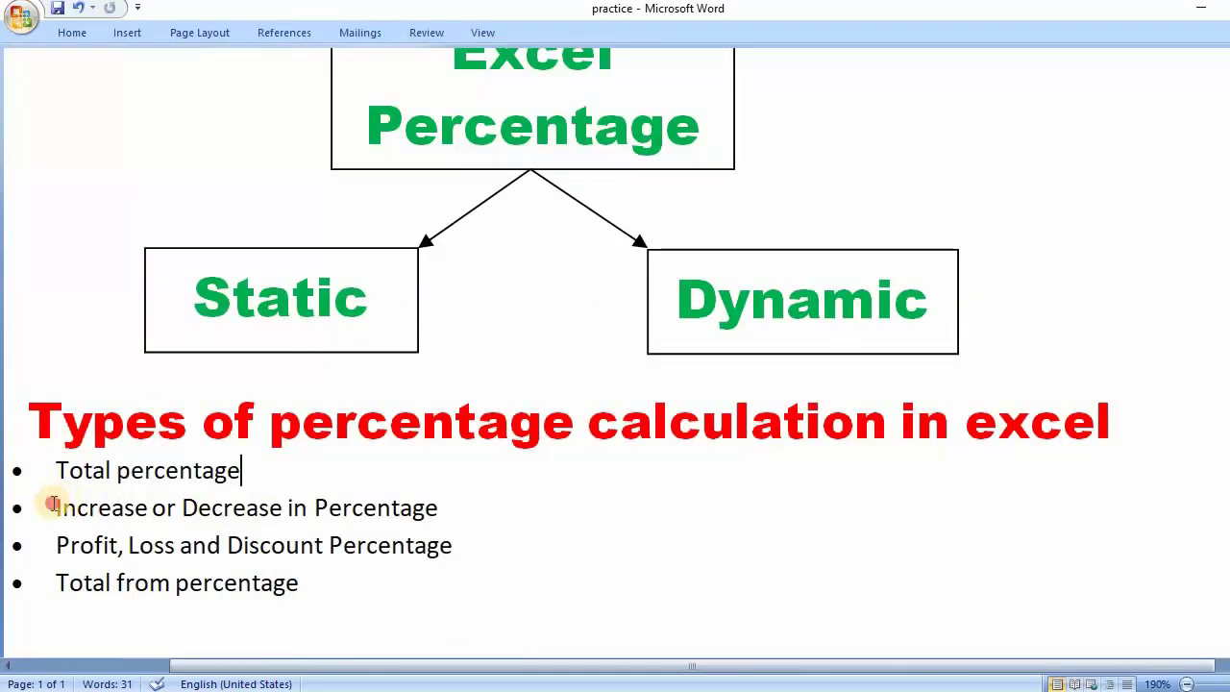
drag(53, 503, 240, 511)
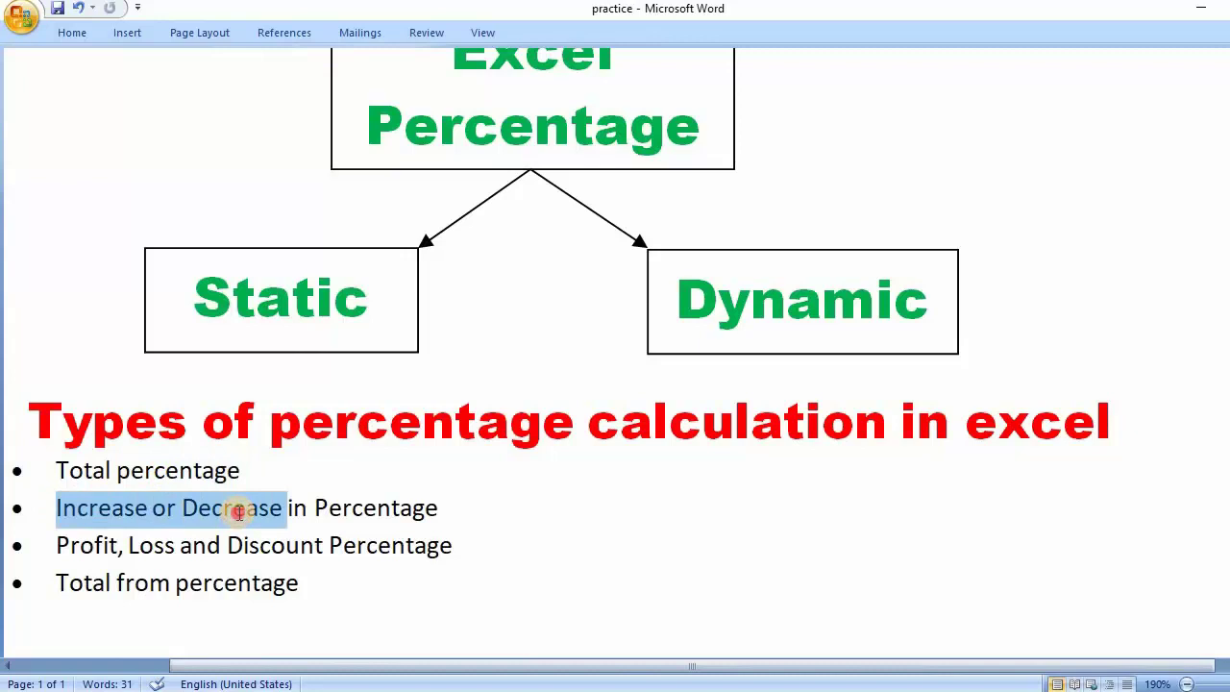
key(alt+Tab)
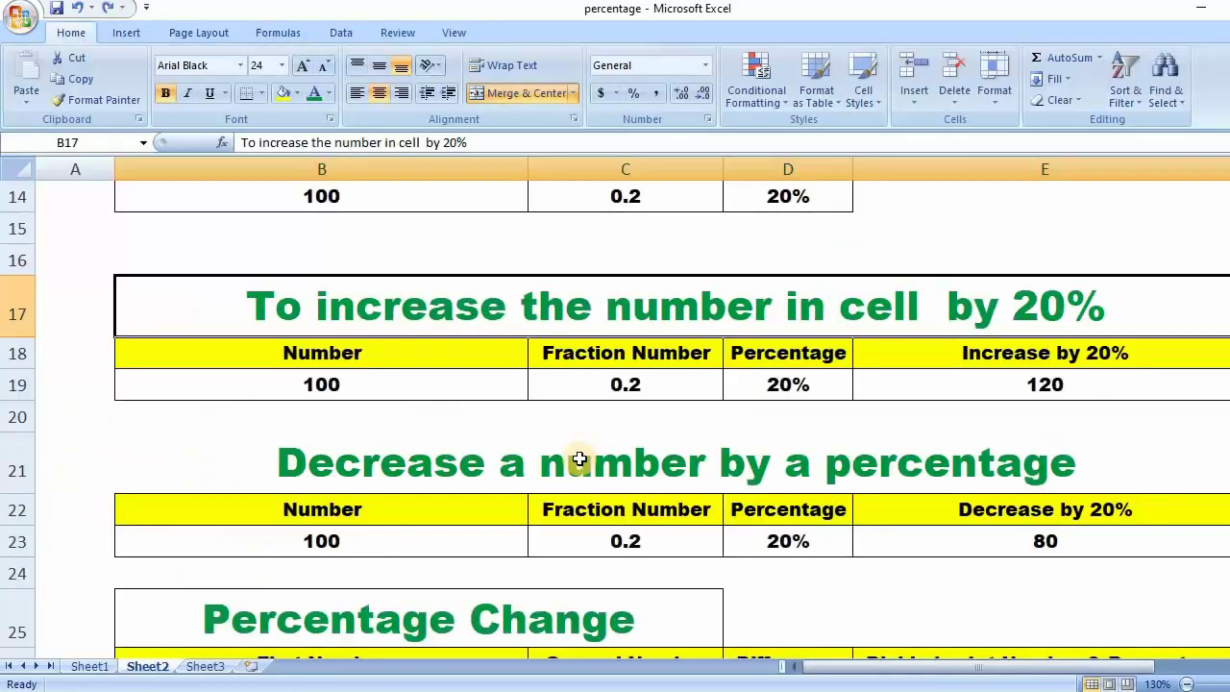
- Examine the Number, Fraction Number and Percentage headers and their entries in the table for increasing a number by 20%
click(551, 450)
click(363, 352)
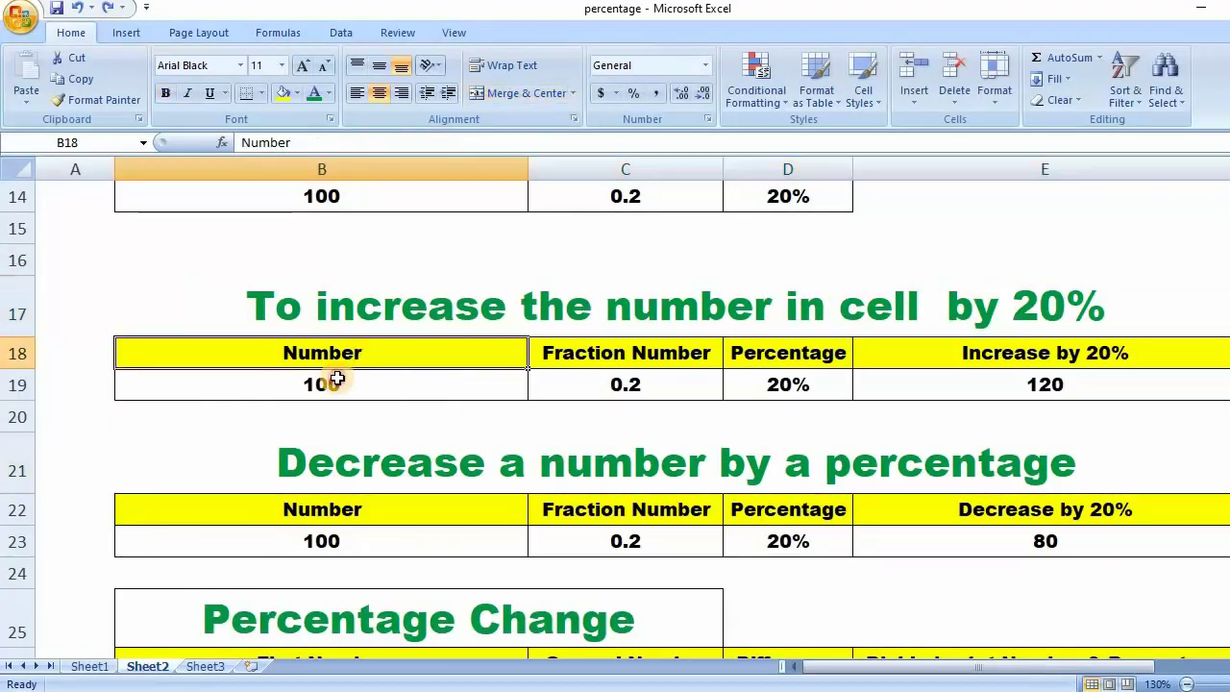
click(337, 381)
click(594, 349)
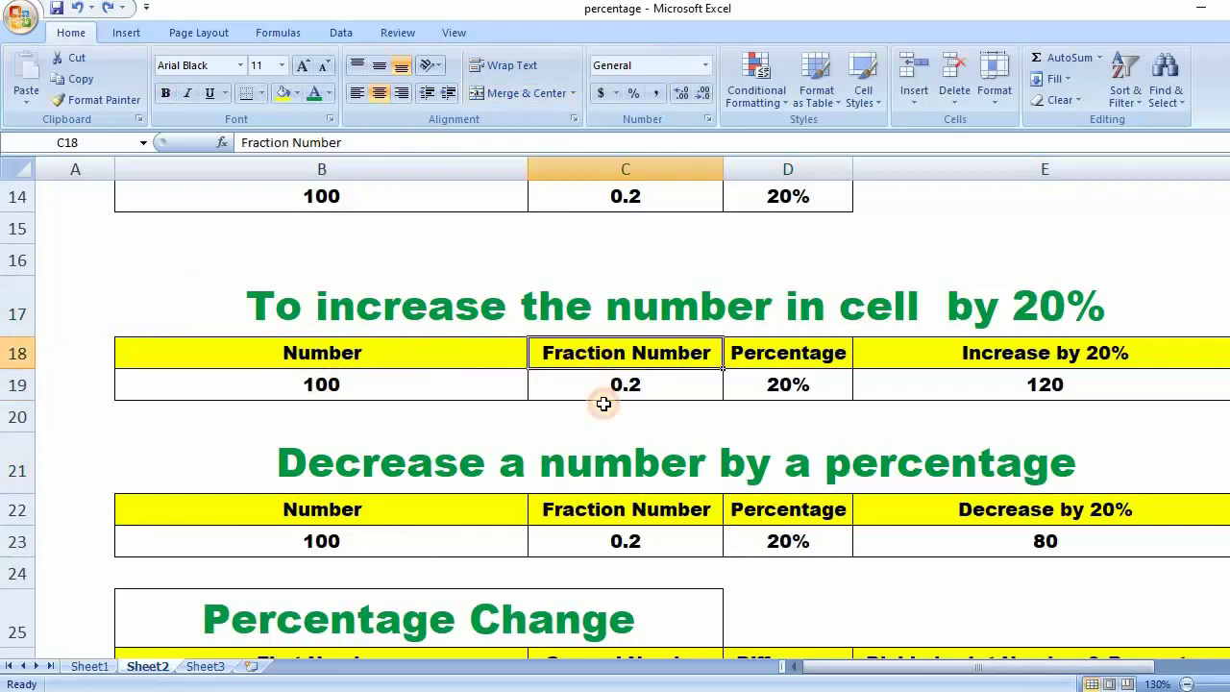
click(621, 385)
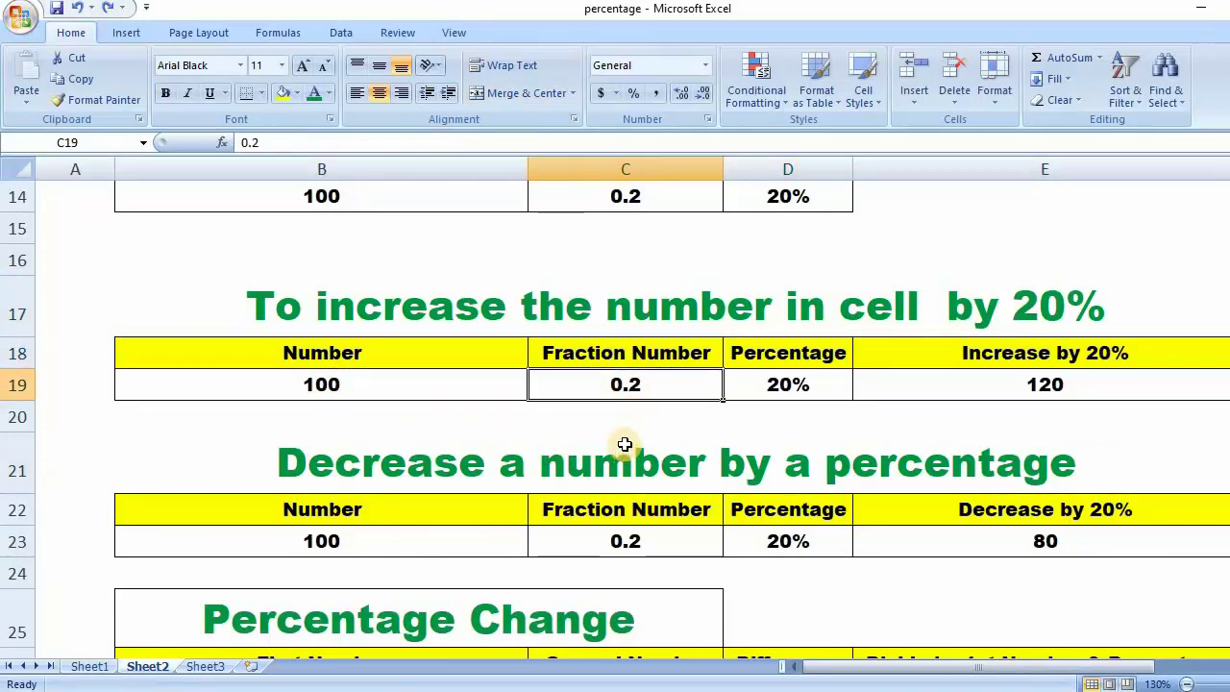
click(784, 356)
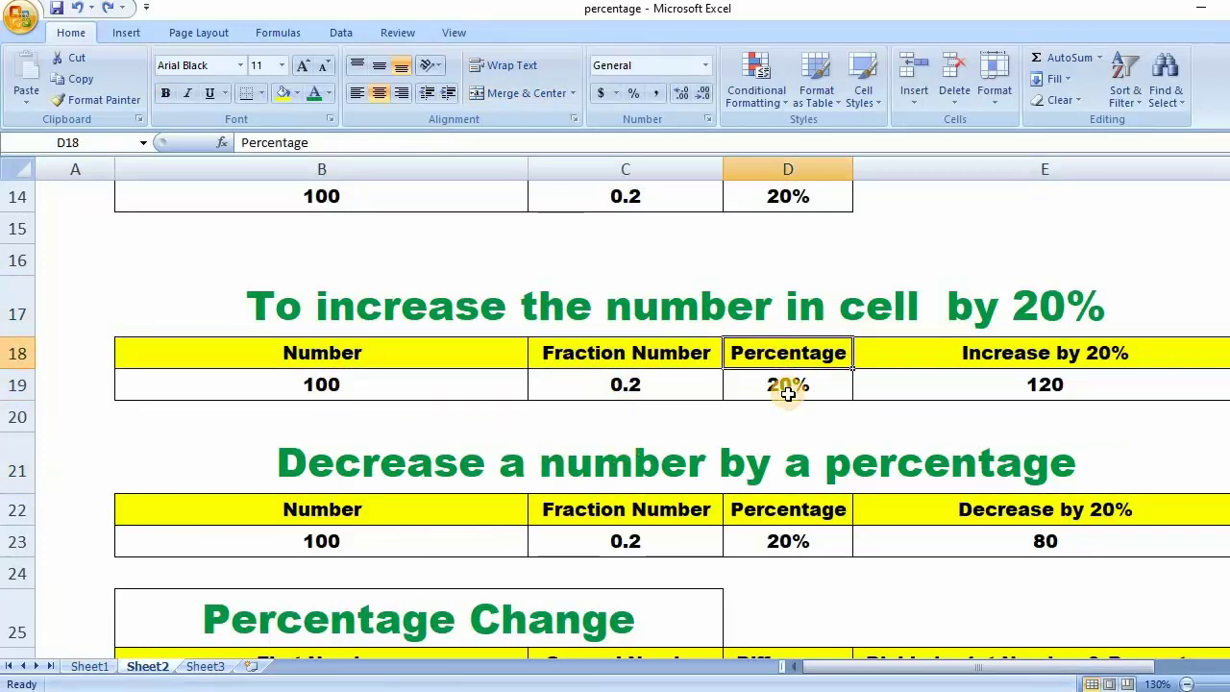
click(788, 393)
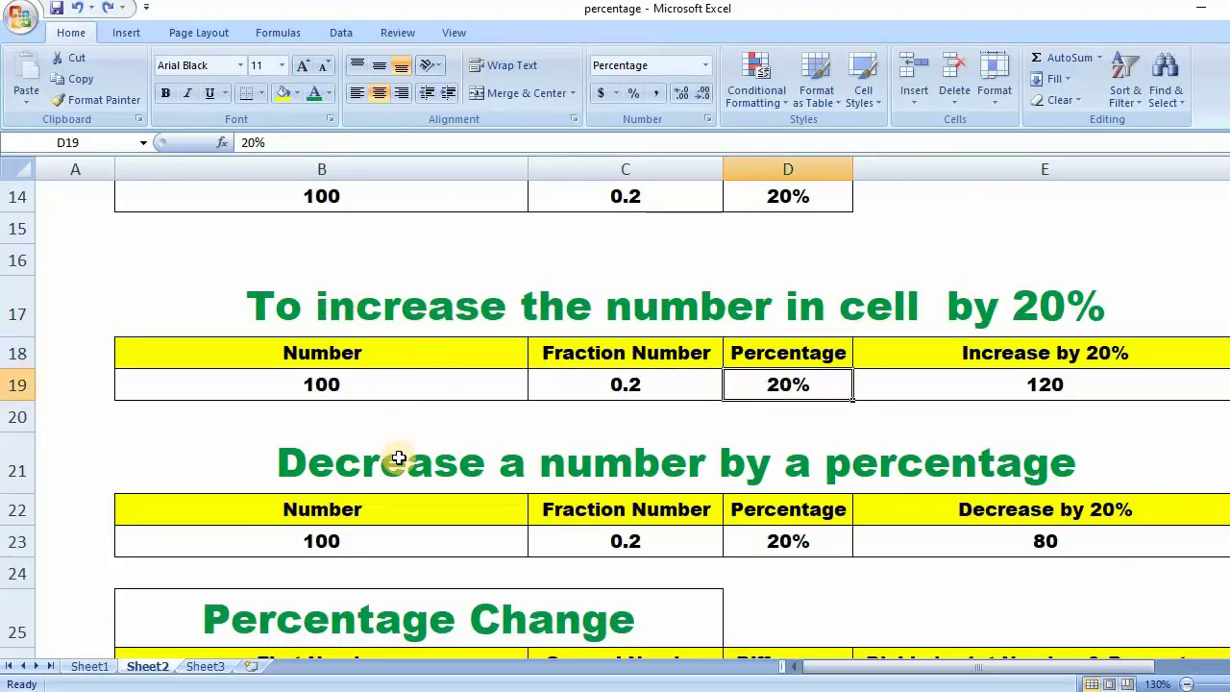
- Examine the number in B19, the percentage in D19 and the formula behind the increased value in E19
click(309, 353)
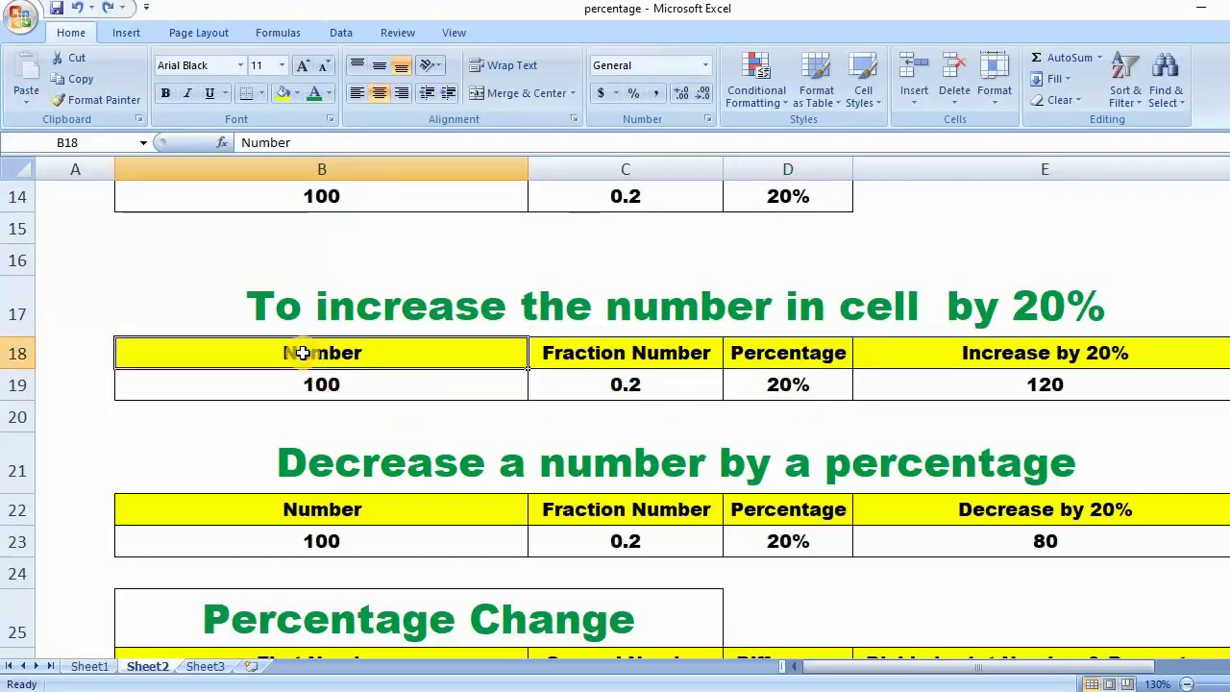
click(298, 383)
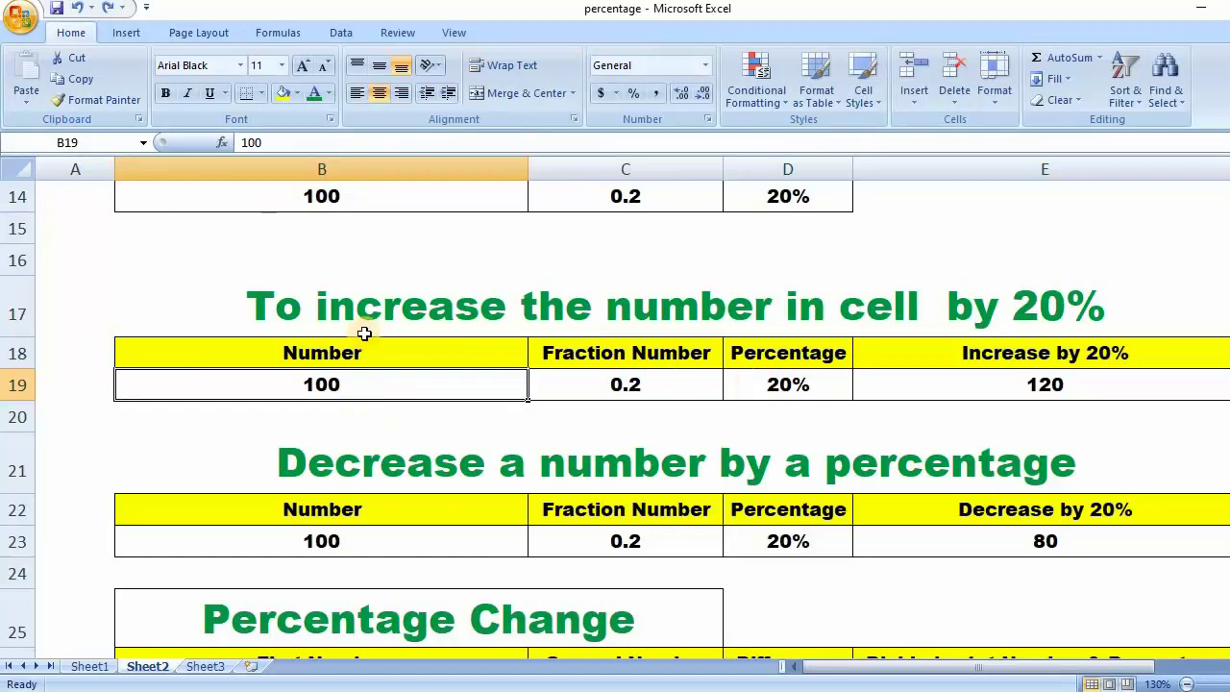
click(1011, 385)
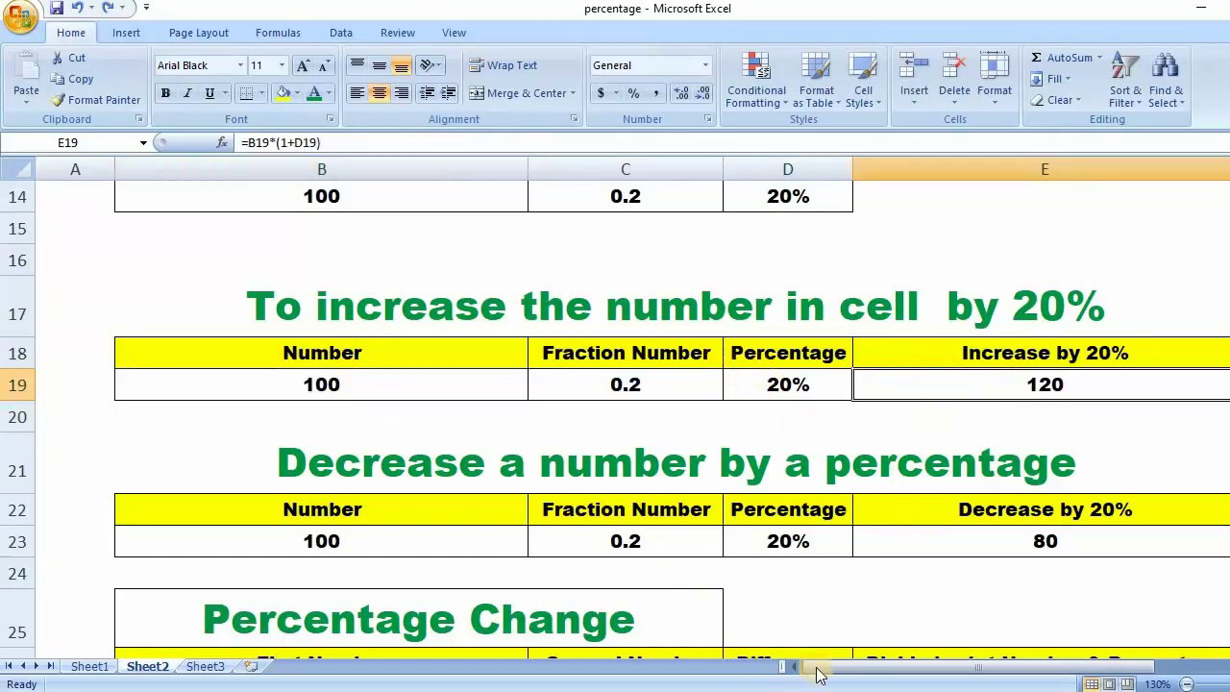
drag(827, 665, 863, 670)
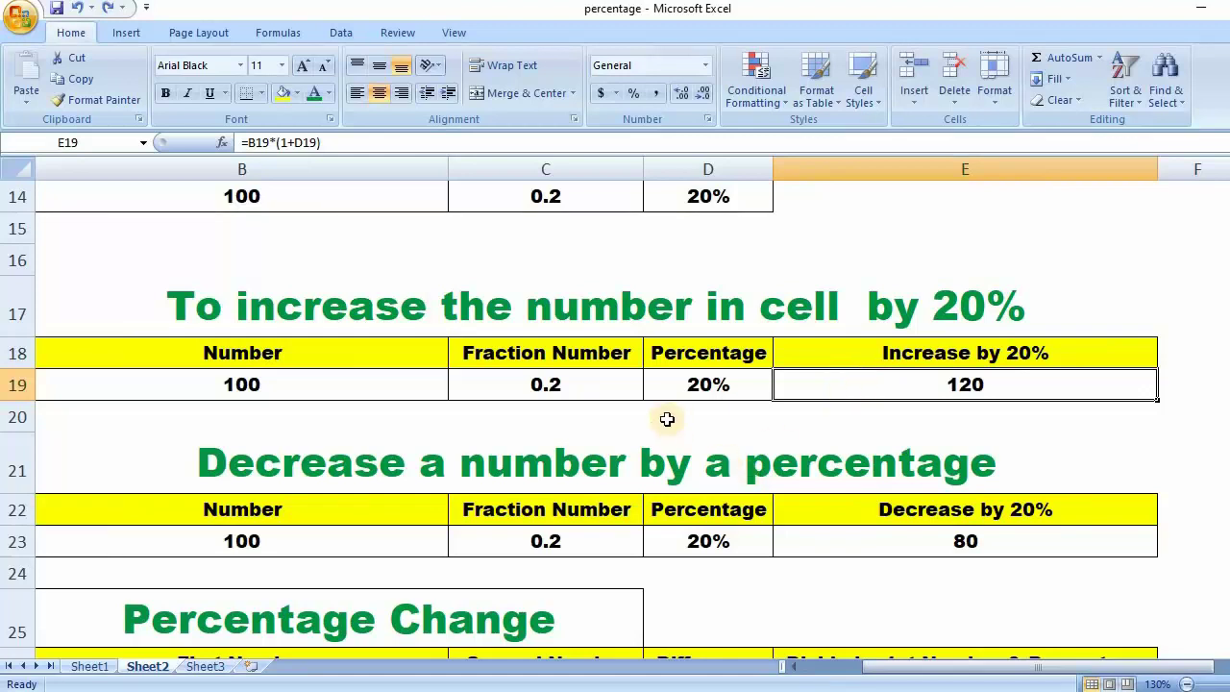
click(480, 420)
click(696, 383)
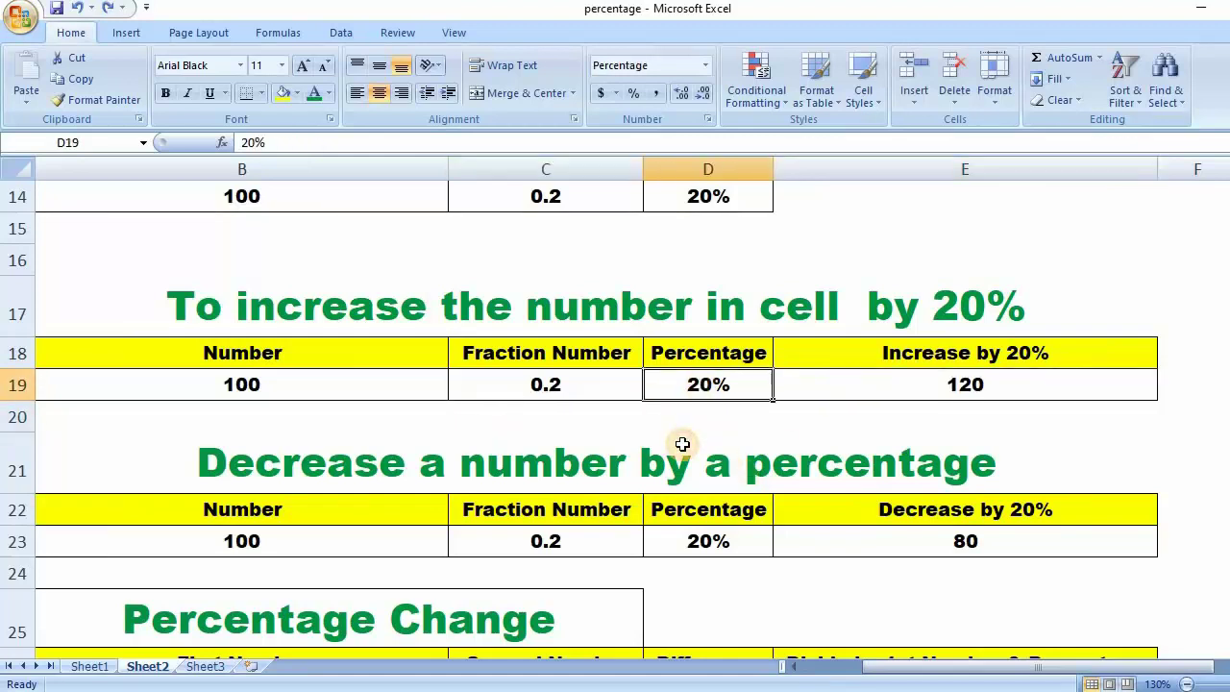
click(325, 389)
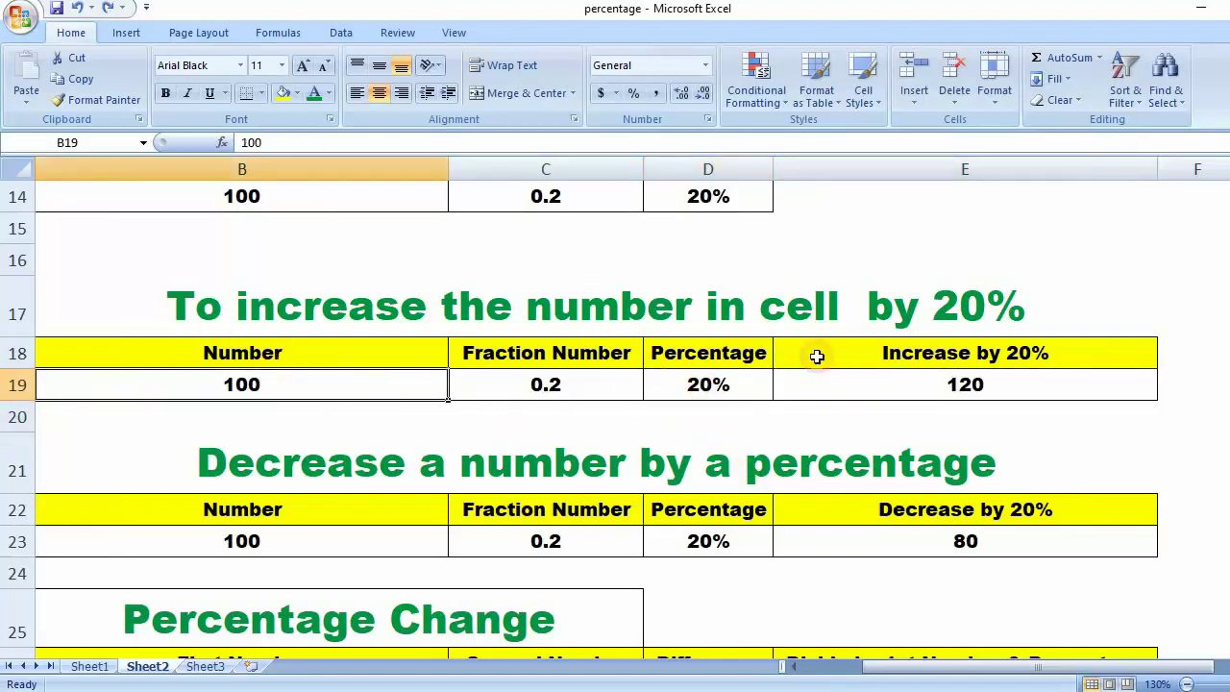
click(898, 381)
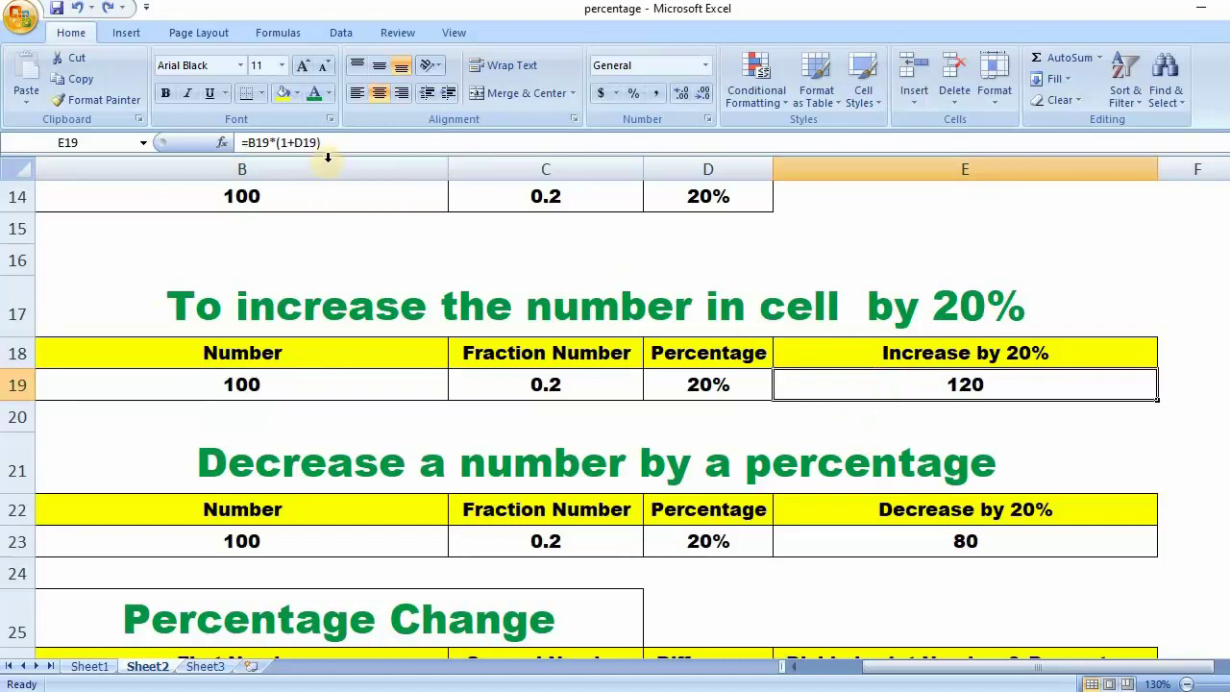
drag(321, 142, 252, 142)
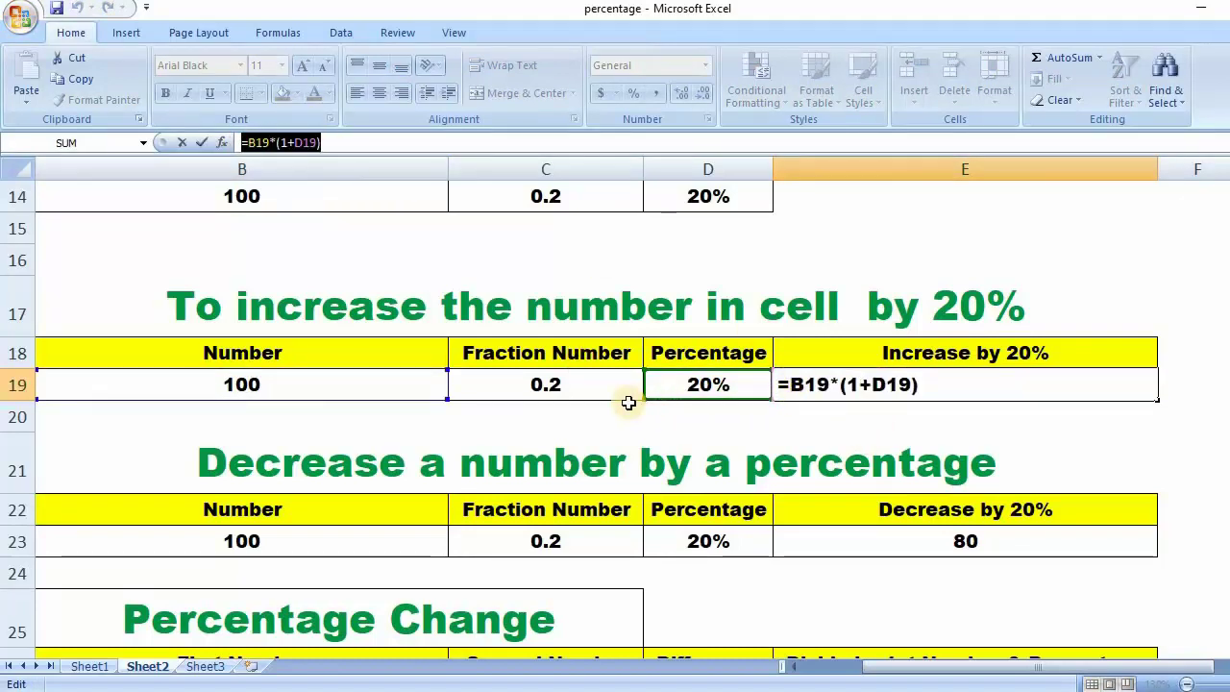
click(248, 163)
click(17, 385)
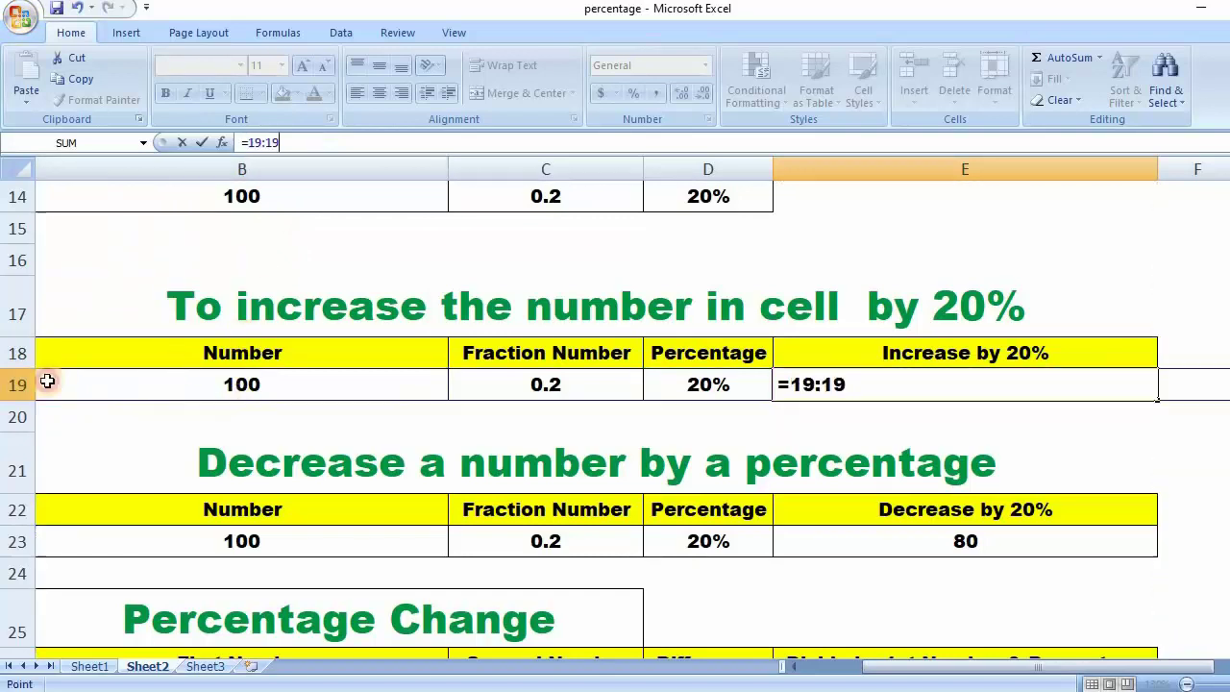
click(48, 381)
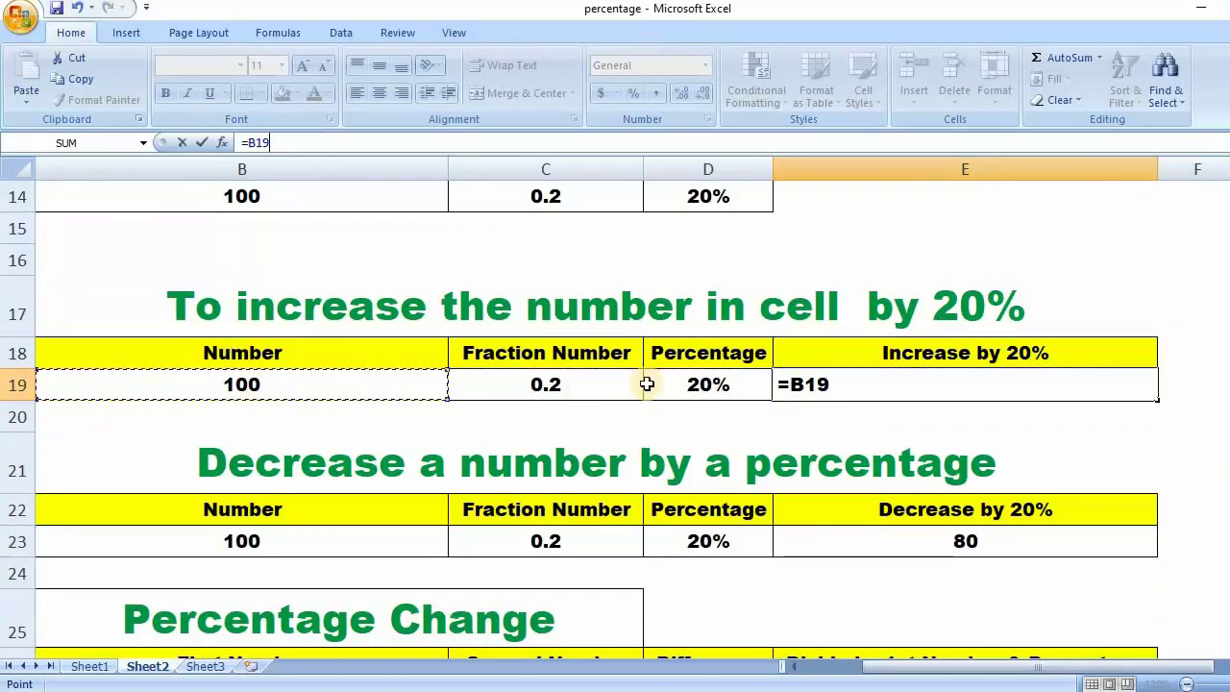
click(750, 433)
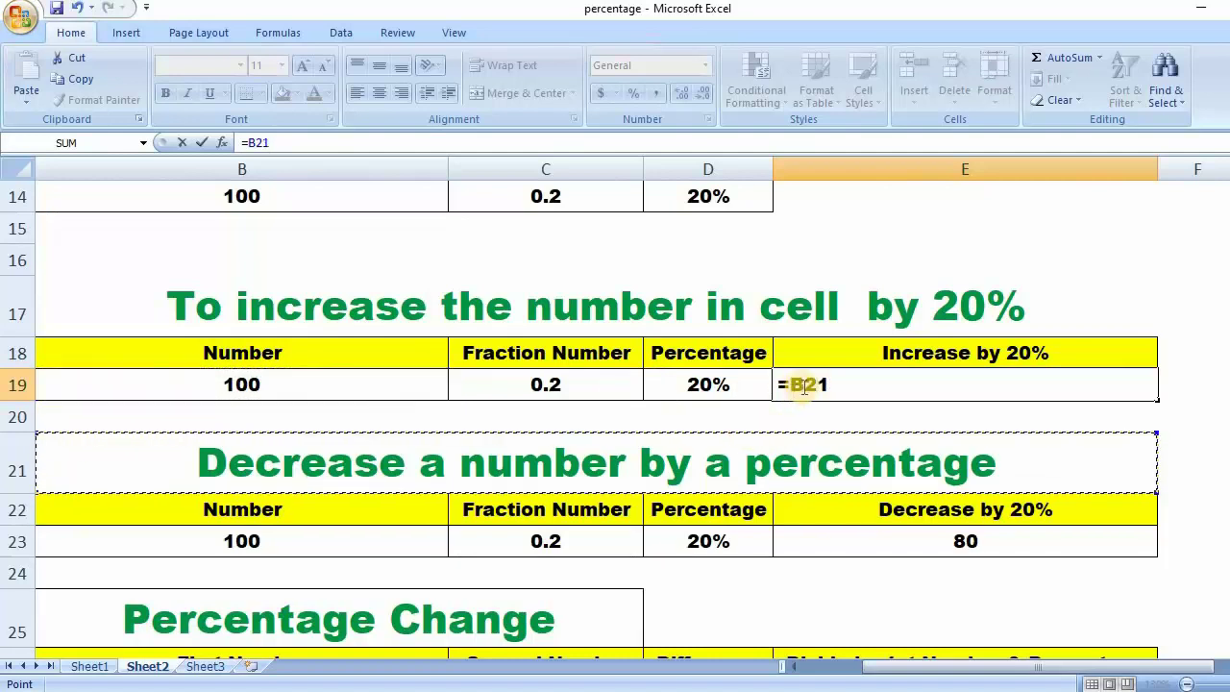
click(698, 419)
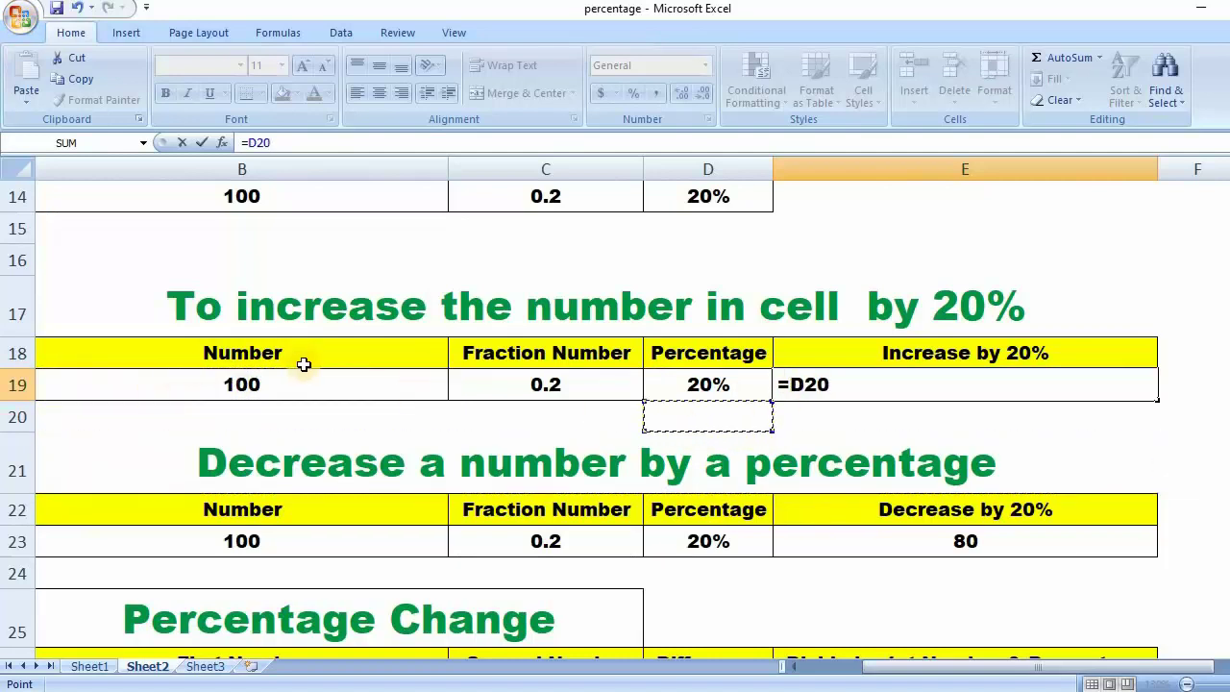
click(281, 384)
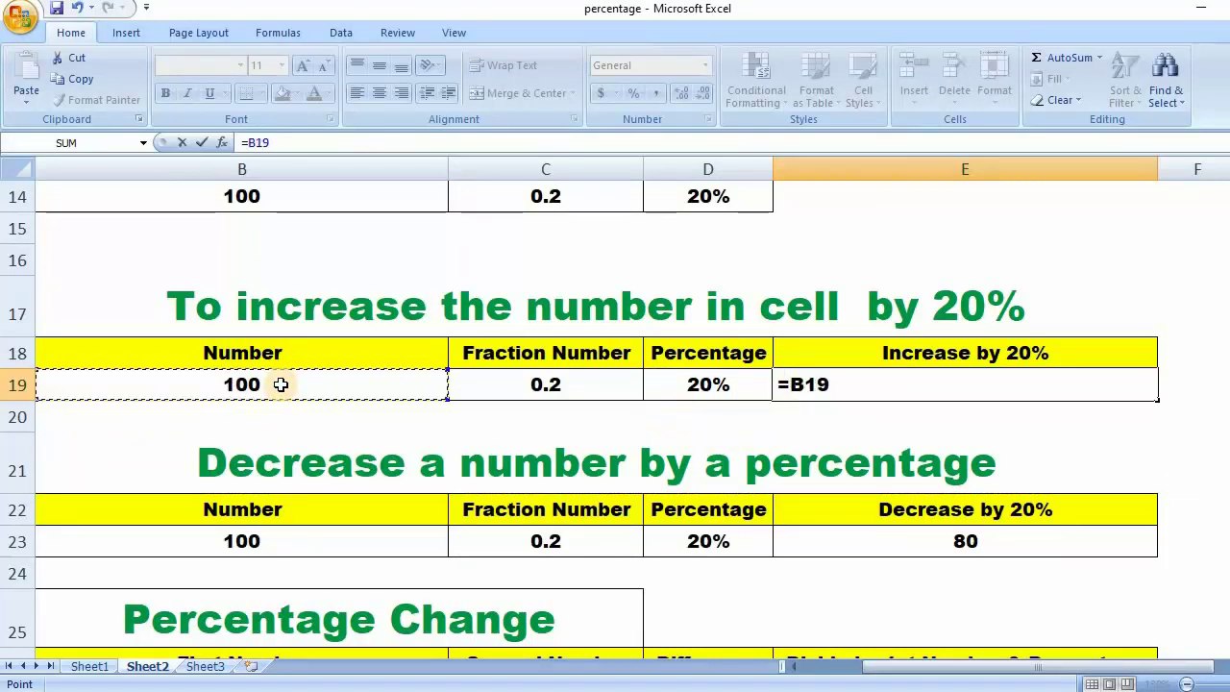
click(822, 384)
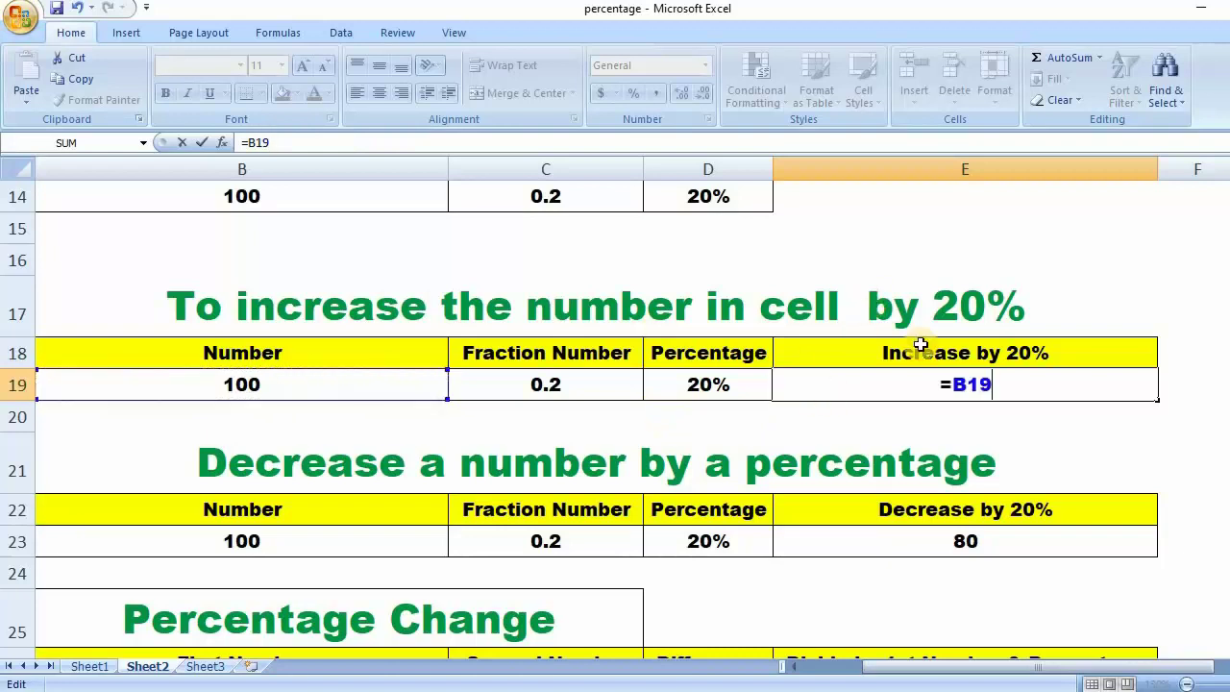
click(906, 271)
click(873, 386)
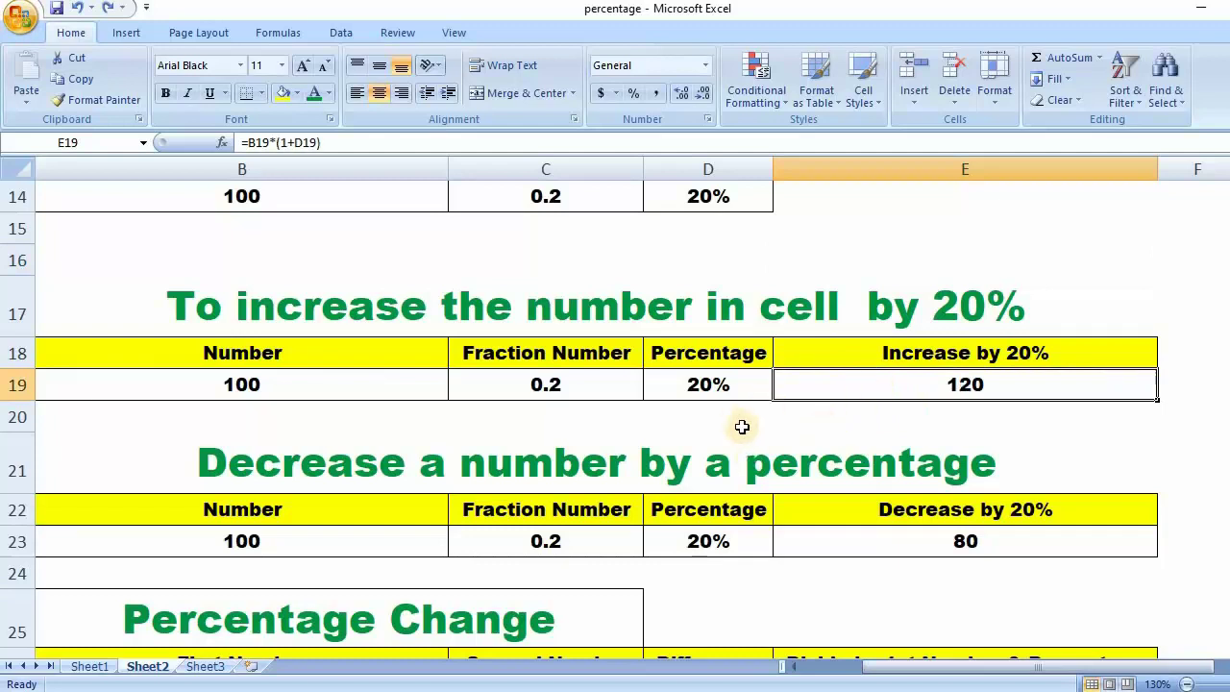
- Highlight the full increase formula of cell E19 to read through its parts
click(742, 427)
click(818, 388)
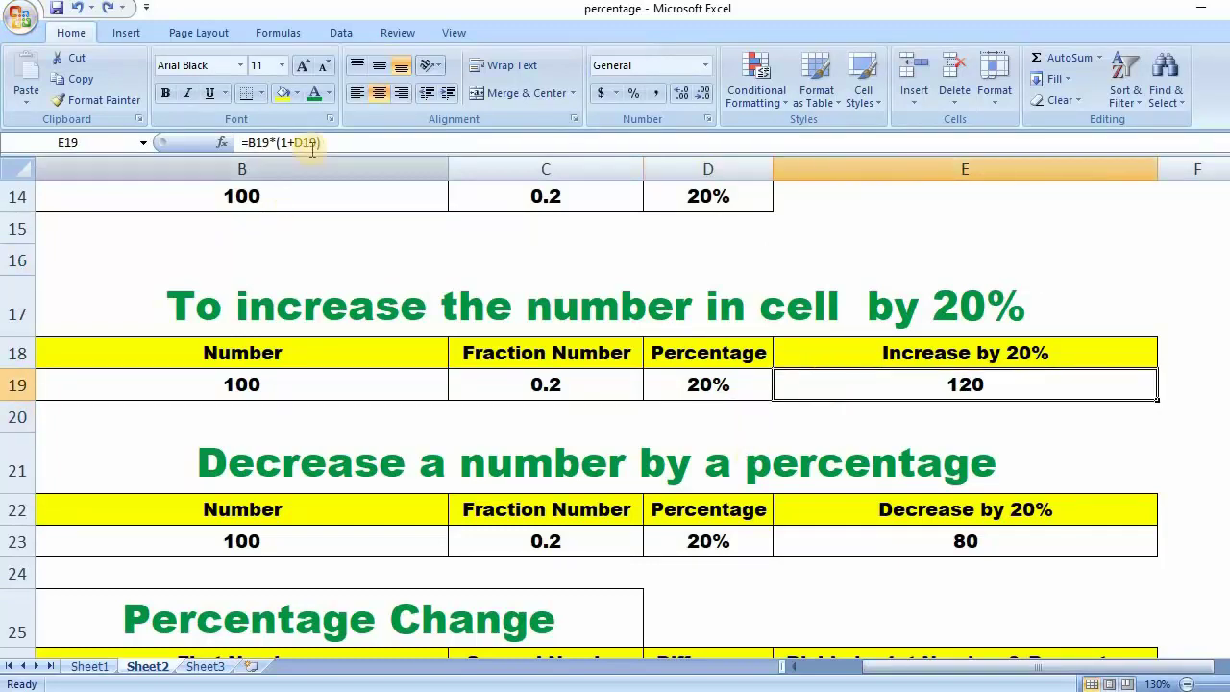
drag(321, 142, 242, 142)
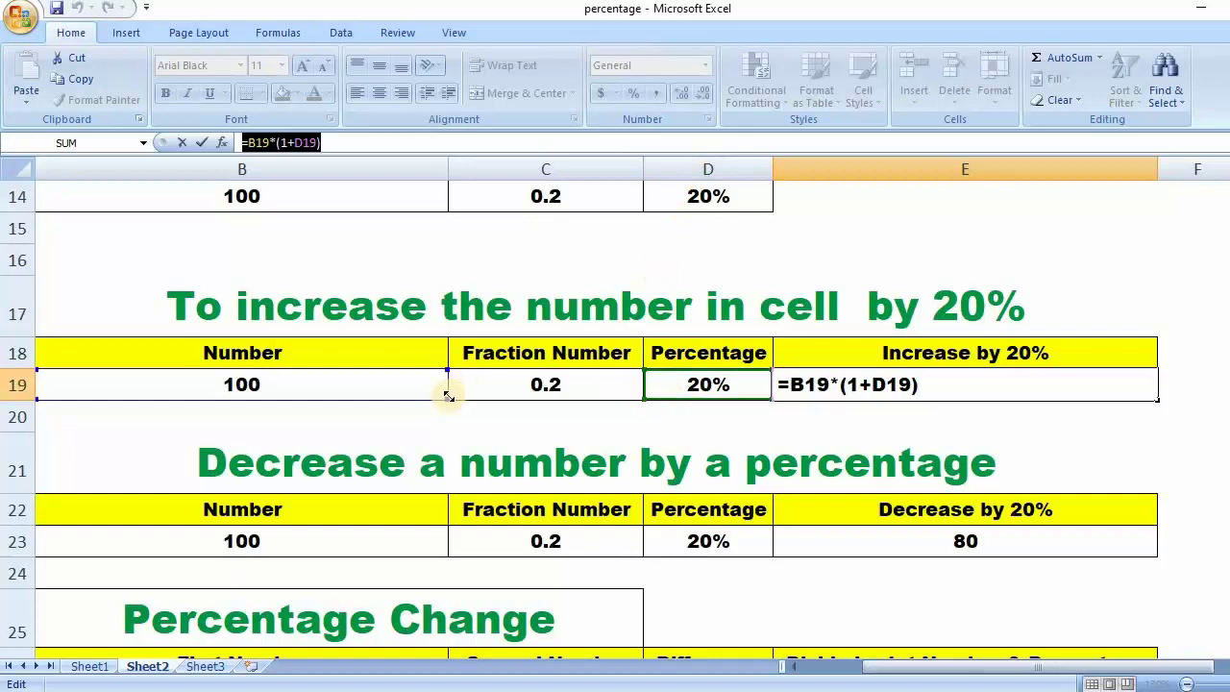
- Undo the stray cell reference in E19 and commit the cell with its formula =B19*(1+D19)
click(870, 435)
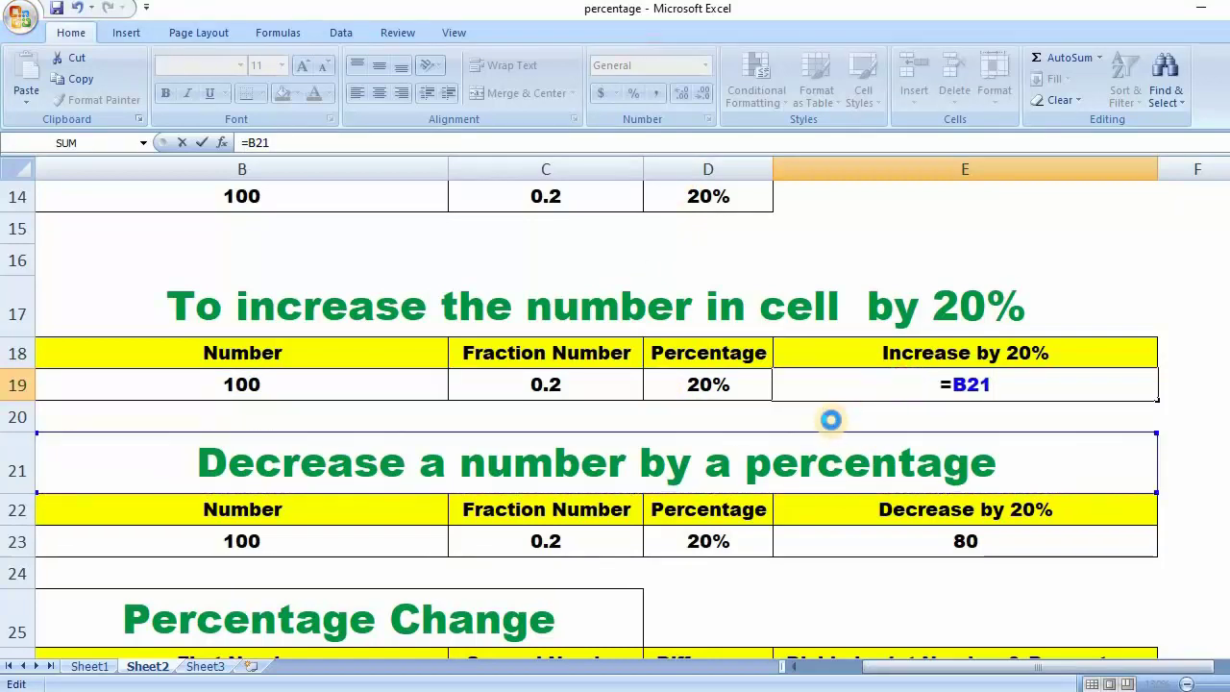
key(ctrl+z)
click(847, 249)
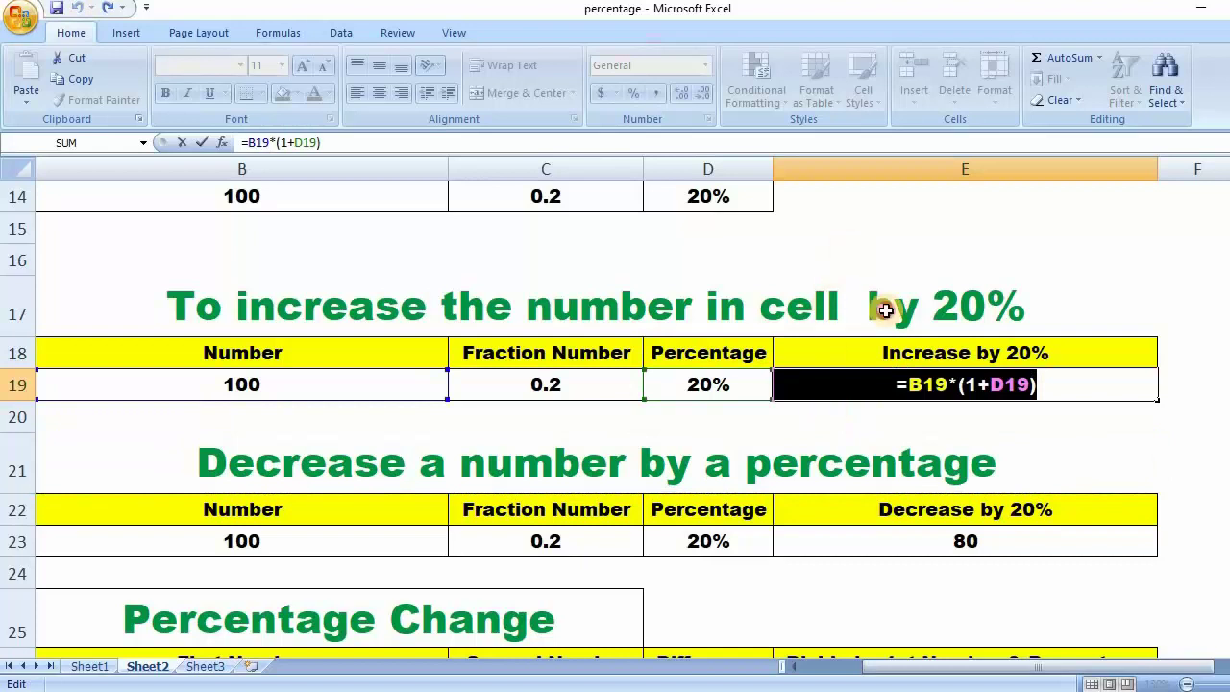
click(893, 383)
key(ctrl+z)
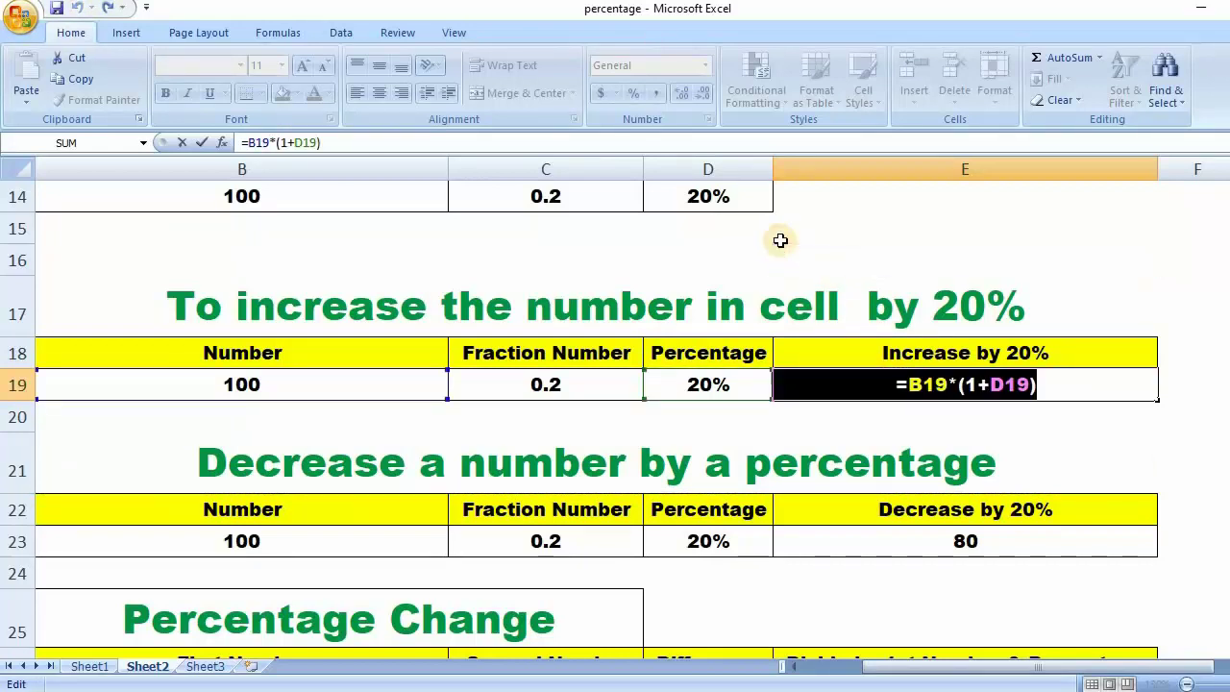
key(Return)
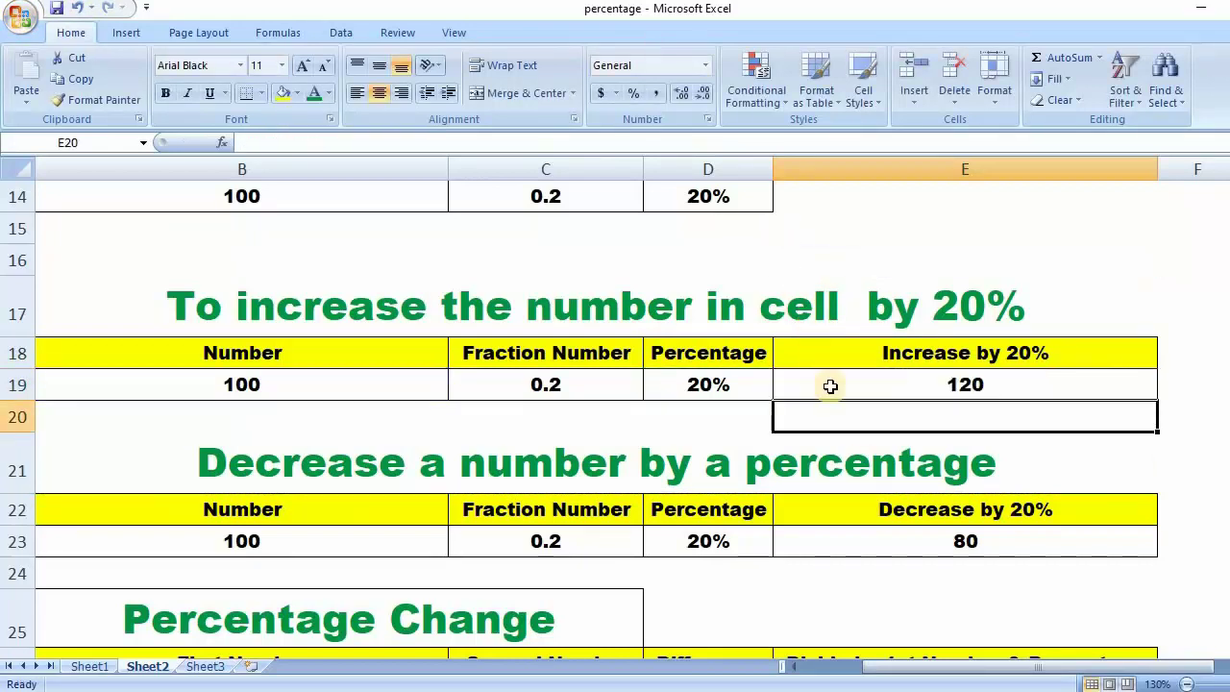
- Reopen the formula in E19 and highlight all of it to review how the 20% increase is calculated
click(725, 420)
click(835, 387)
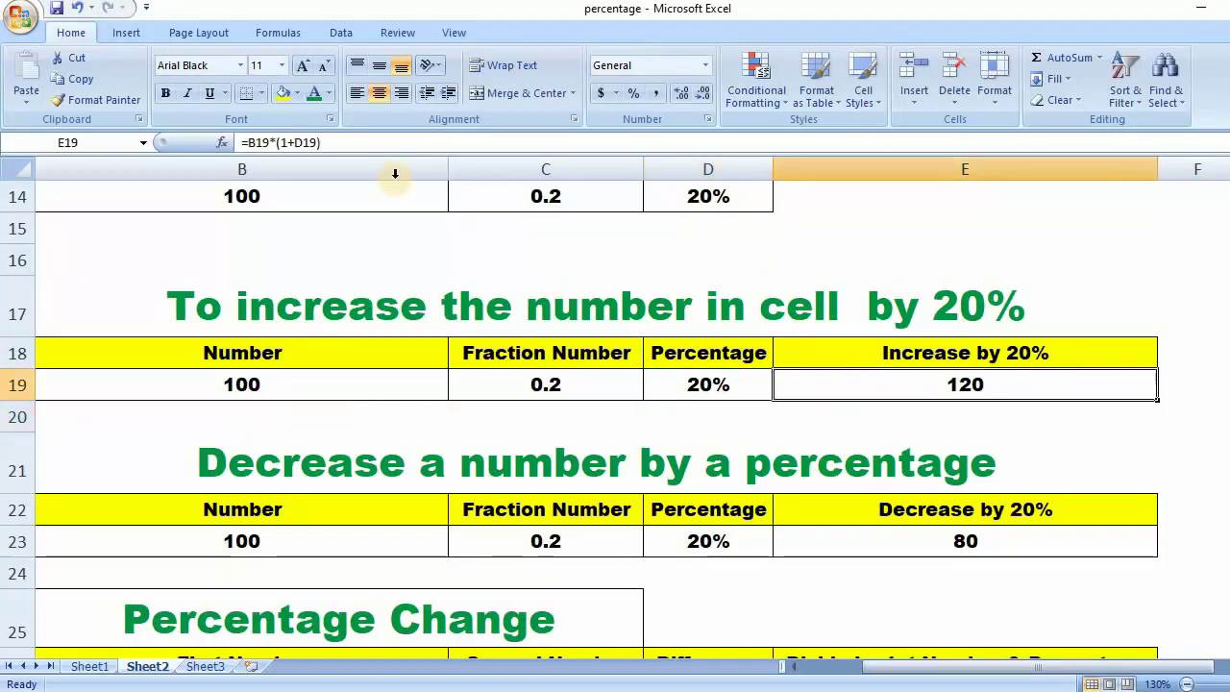
drag(340, 146, 245, 147)
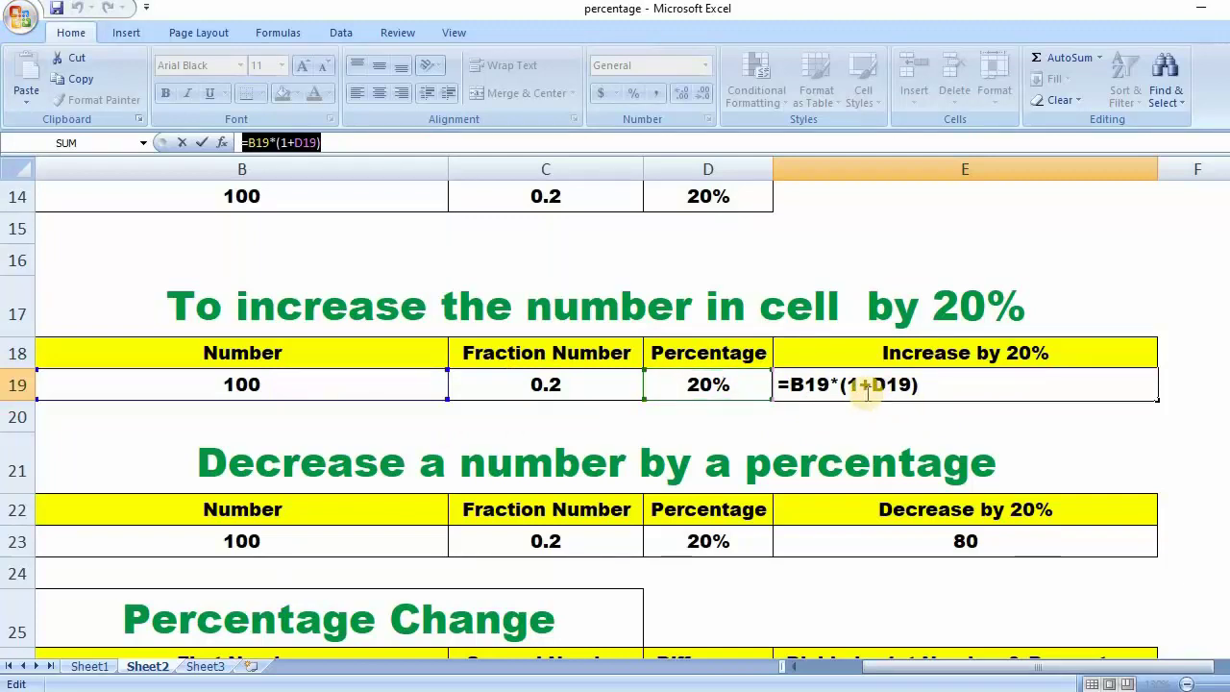
- Replace the stray reference to B21 in E19 with the formula =B19*(1+D19) and finish editing the cell
click(587, 437)
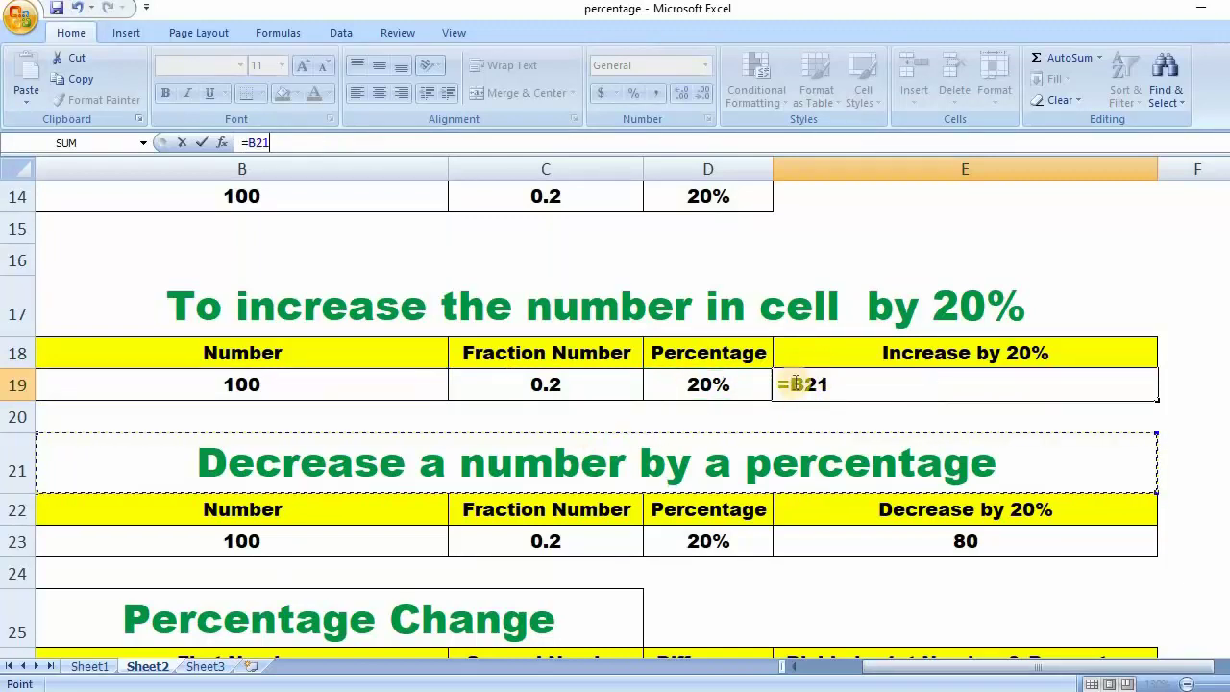
key(BackSpace)
key(BackSpace)
text(19*(1+D19))
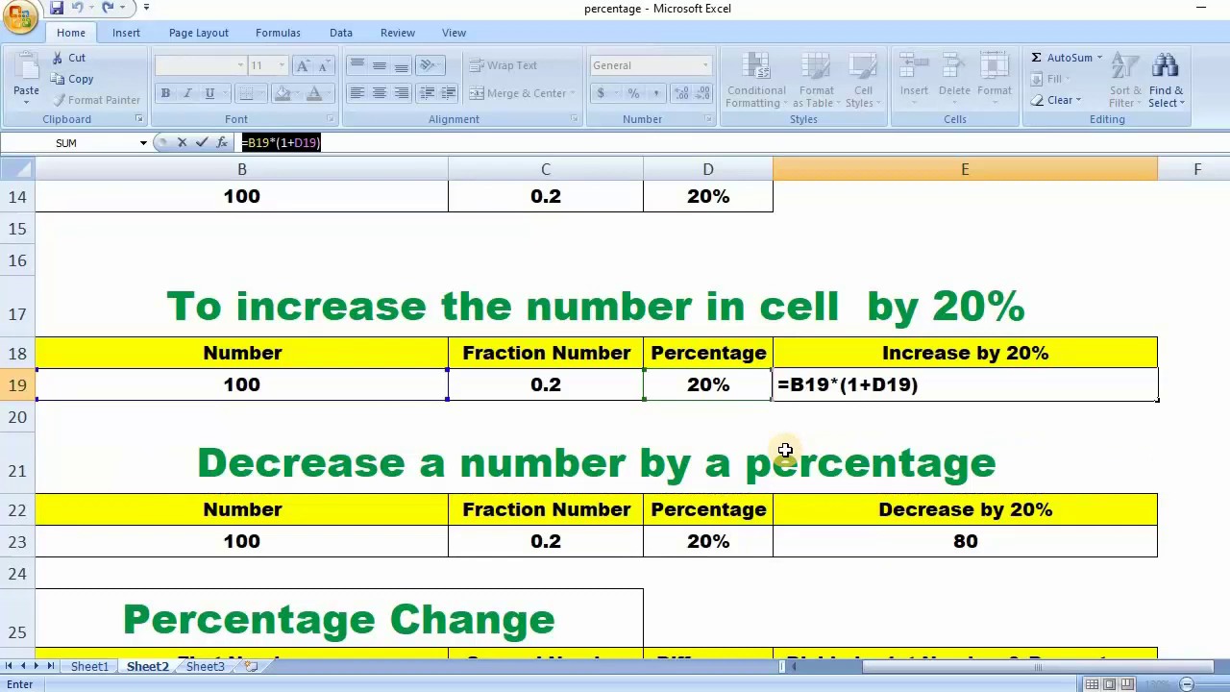
key(Return)
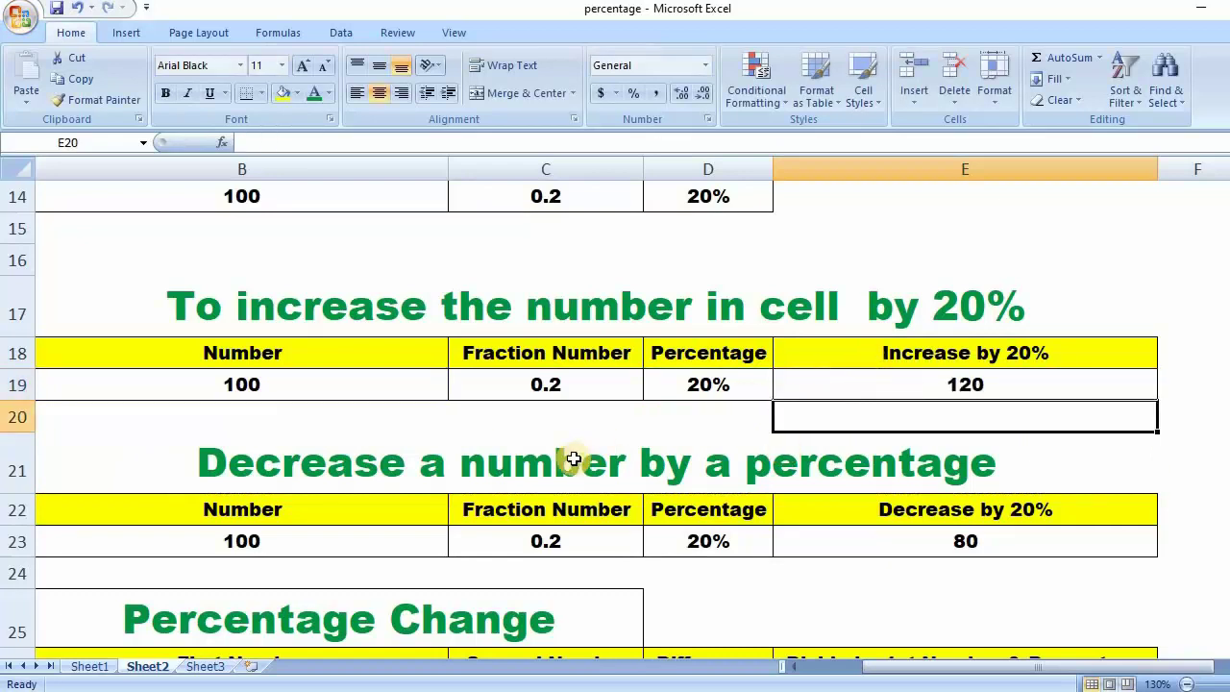
click(577, 429)
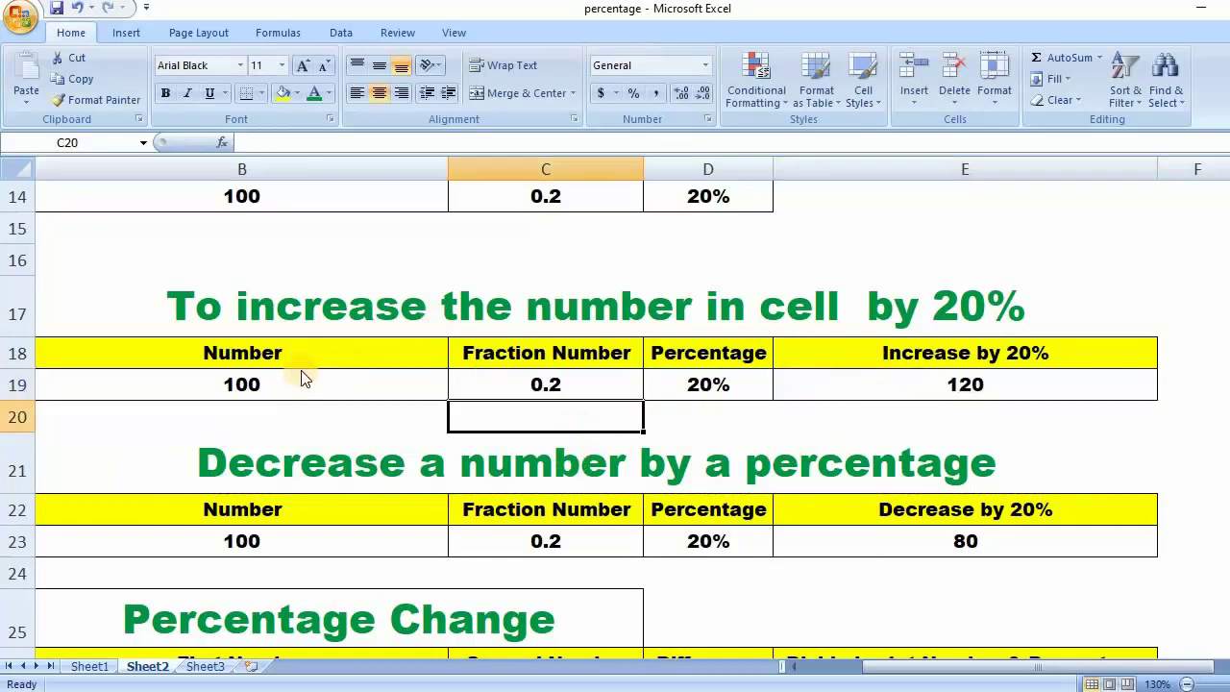
- Highlight the word "increase" in the heading of B17, then select the number in B23 of the decrease section for comparison
click(160, 384)
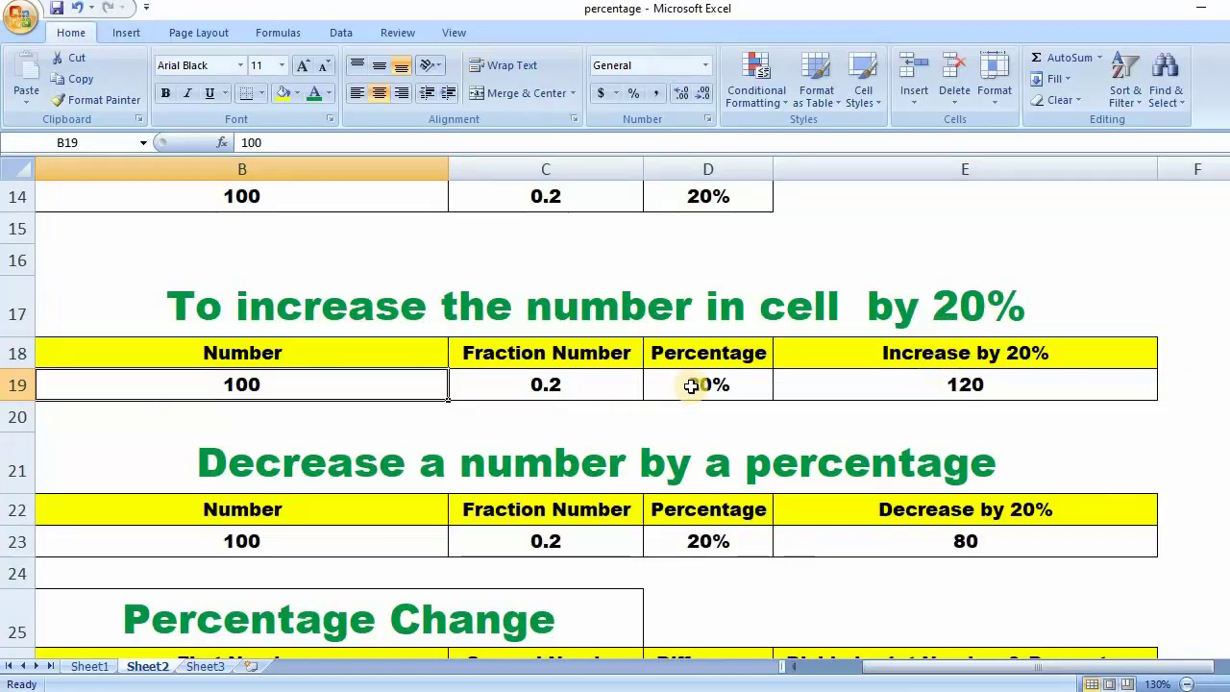
click(241, 305)
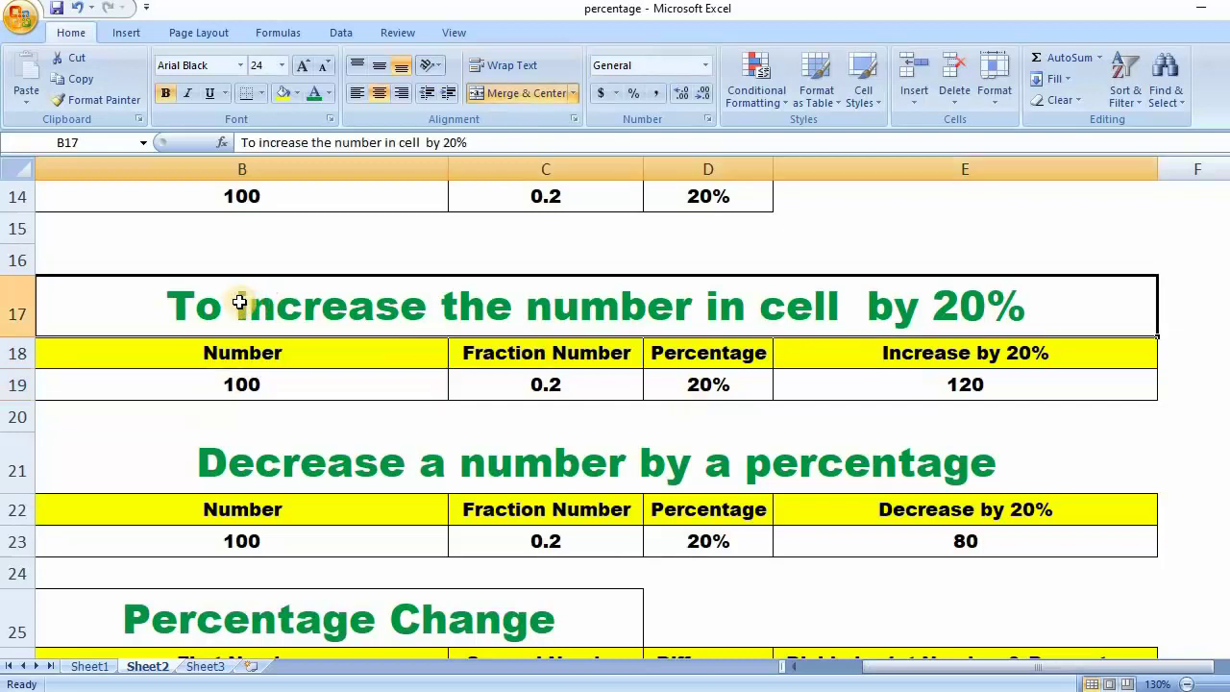
double_click(295, 308)
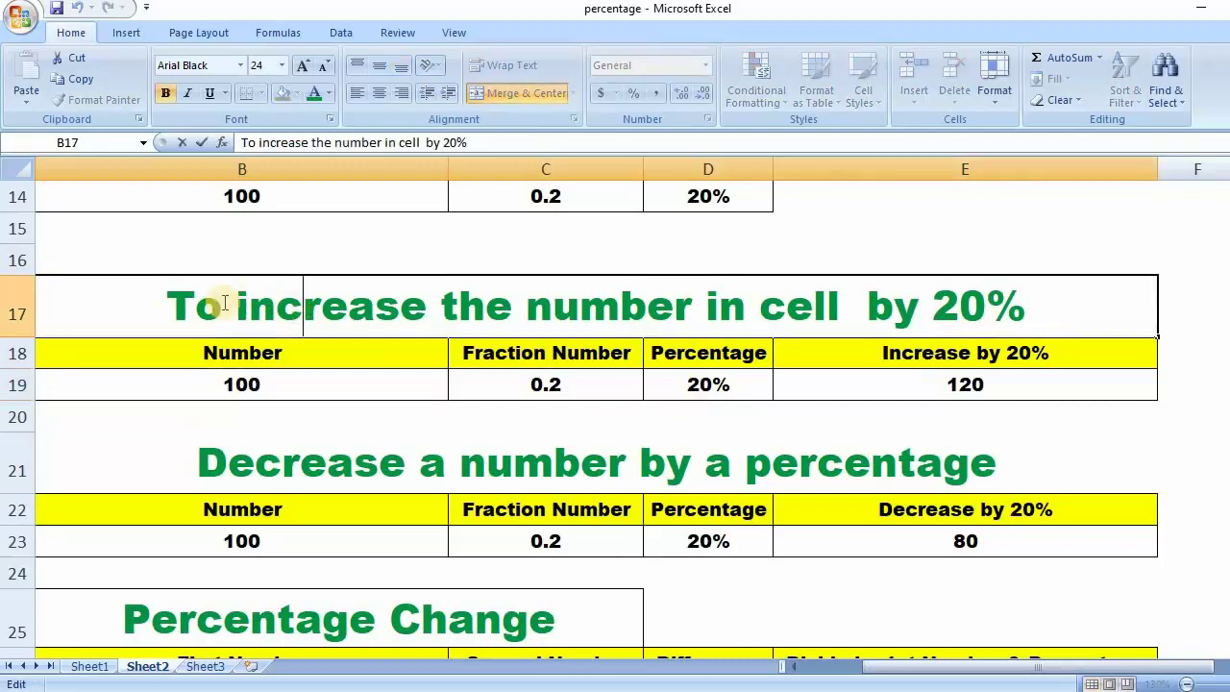
drag(220, 307, 420, 305)
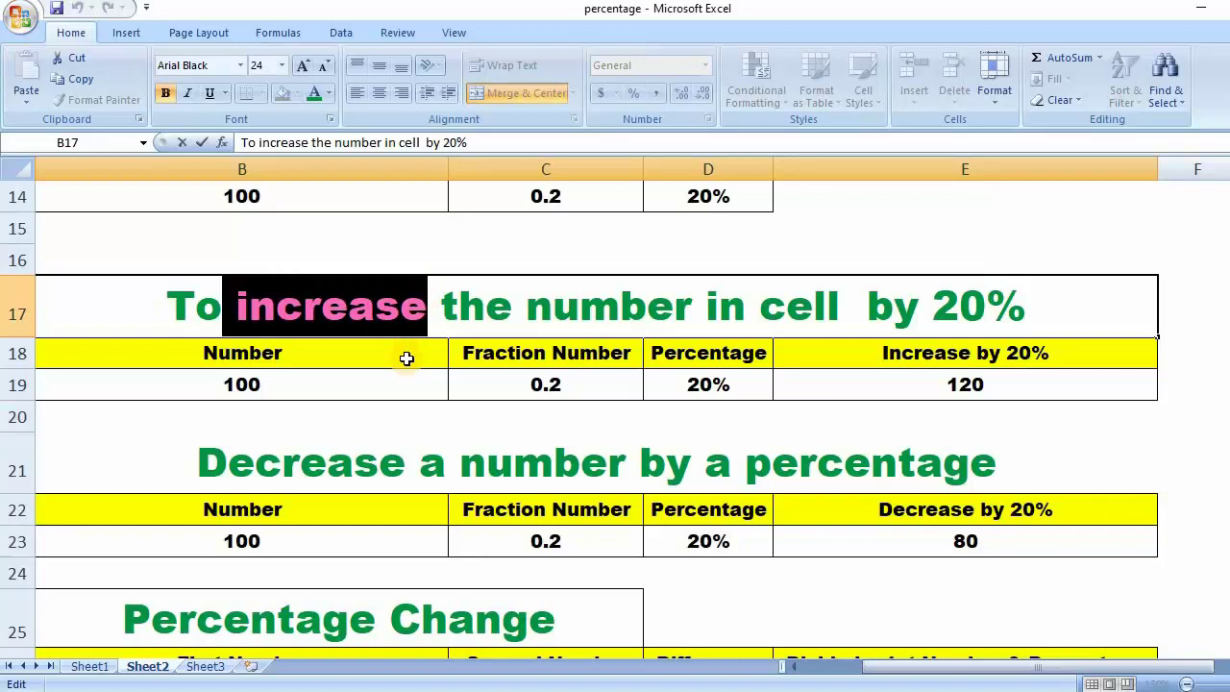
scroll(406, 358, down, 2)
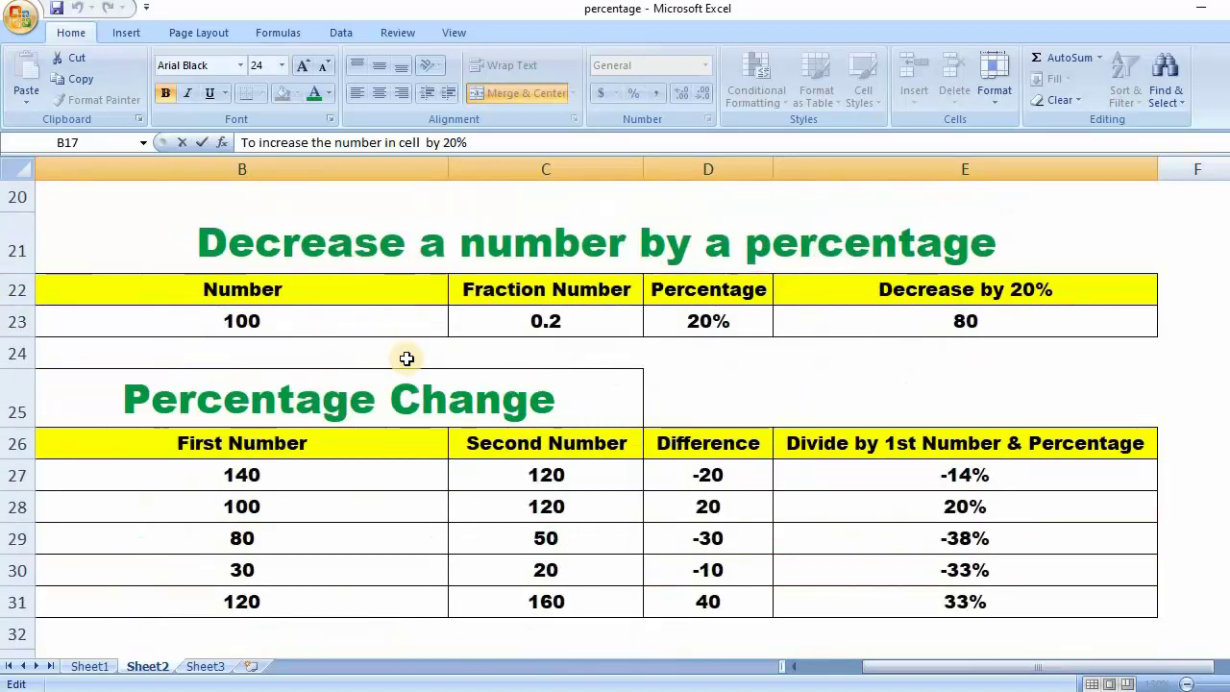
click(215, 202)
click(279, 323)
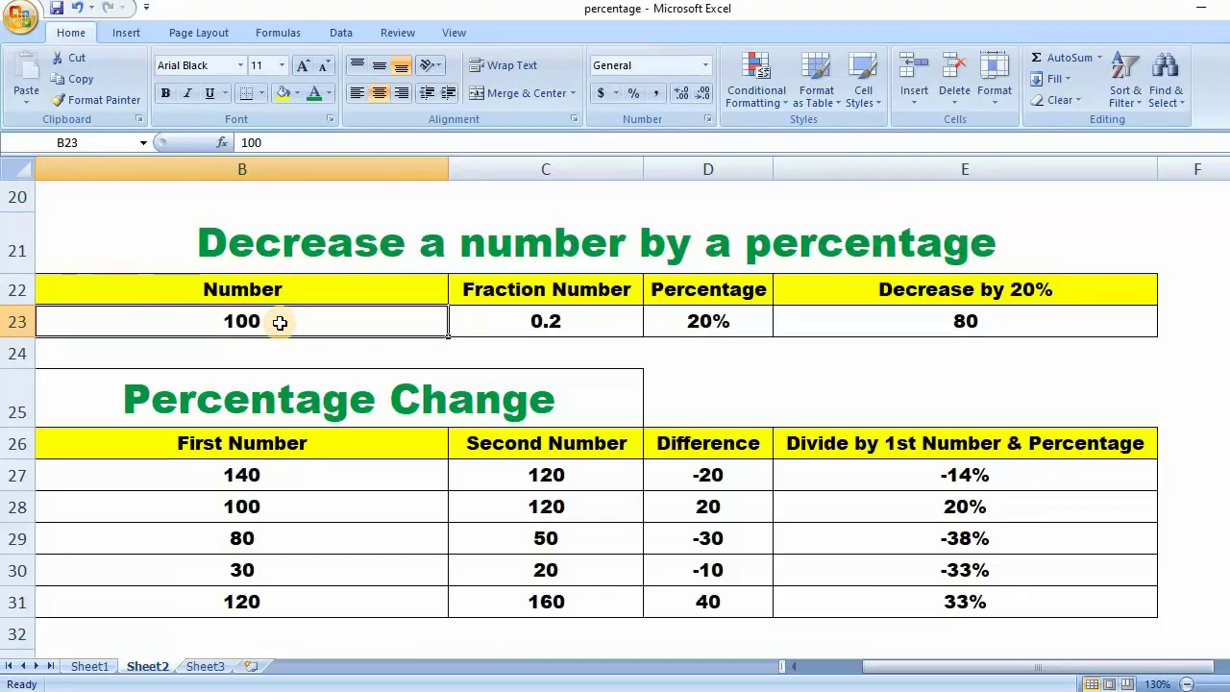
- Highlight the "1+" part of the formula in E19, undo the stray B20 reference and commit the cell
scroll(596, 393, up, 2)
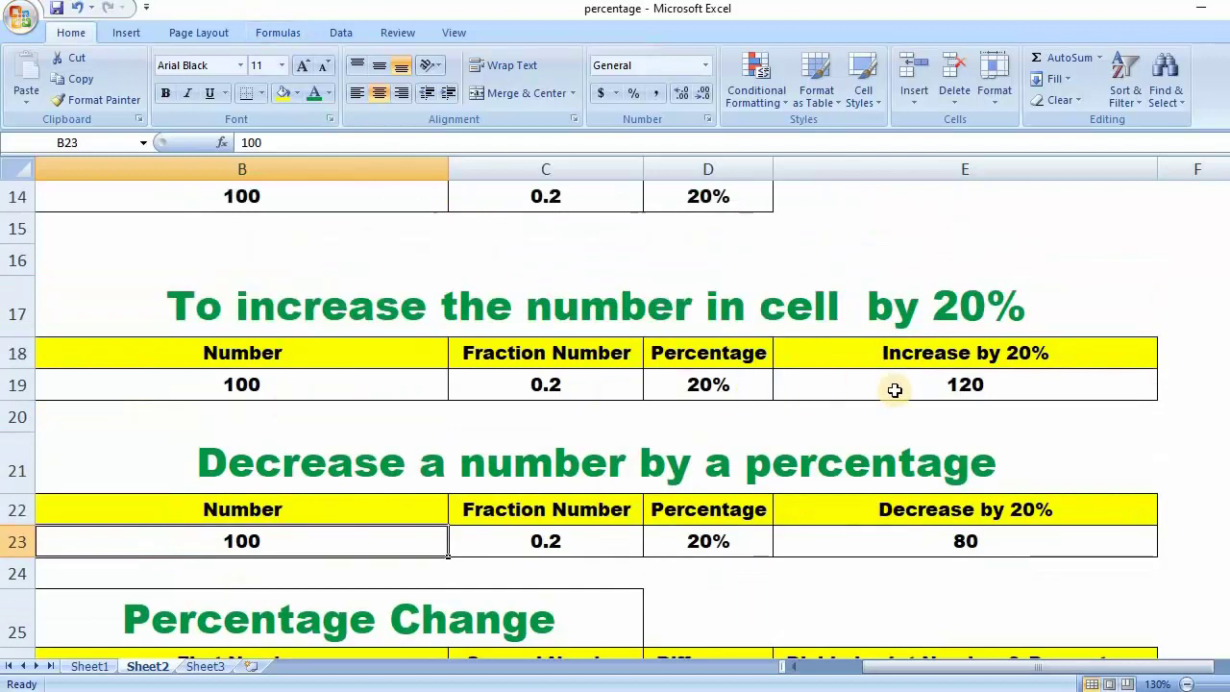
click(894, 389)
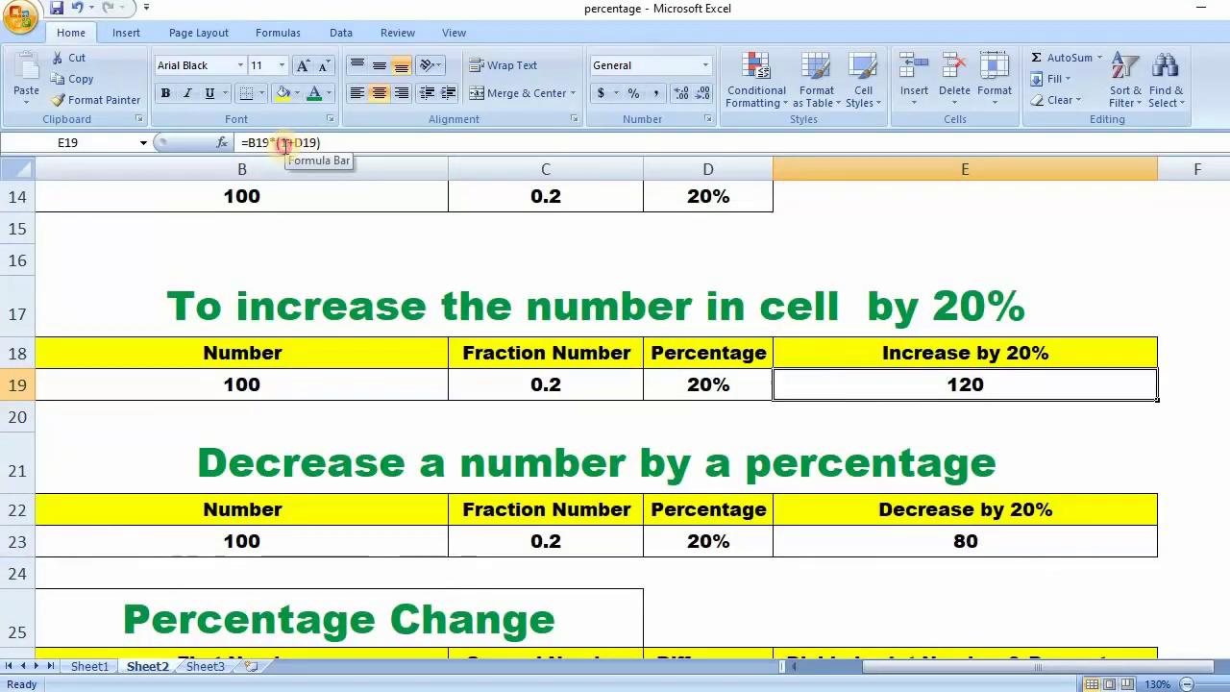
drag(279, 142, 289, 142)
click(152, 414)
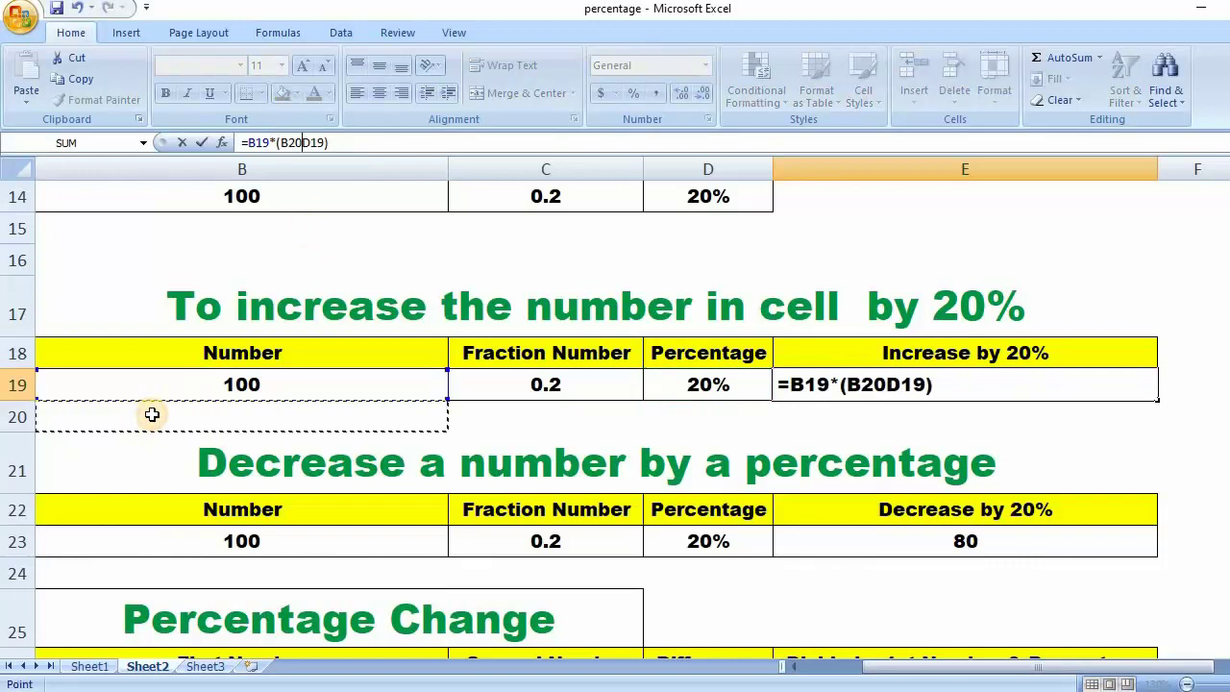
scroll(164, 413, down, 3)
scroll(403, 390, up, 2)
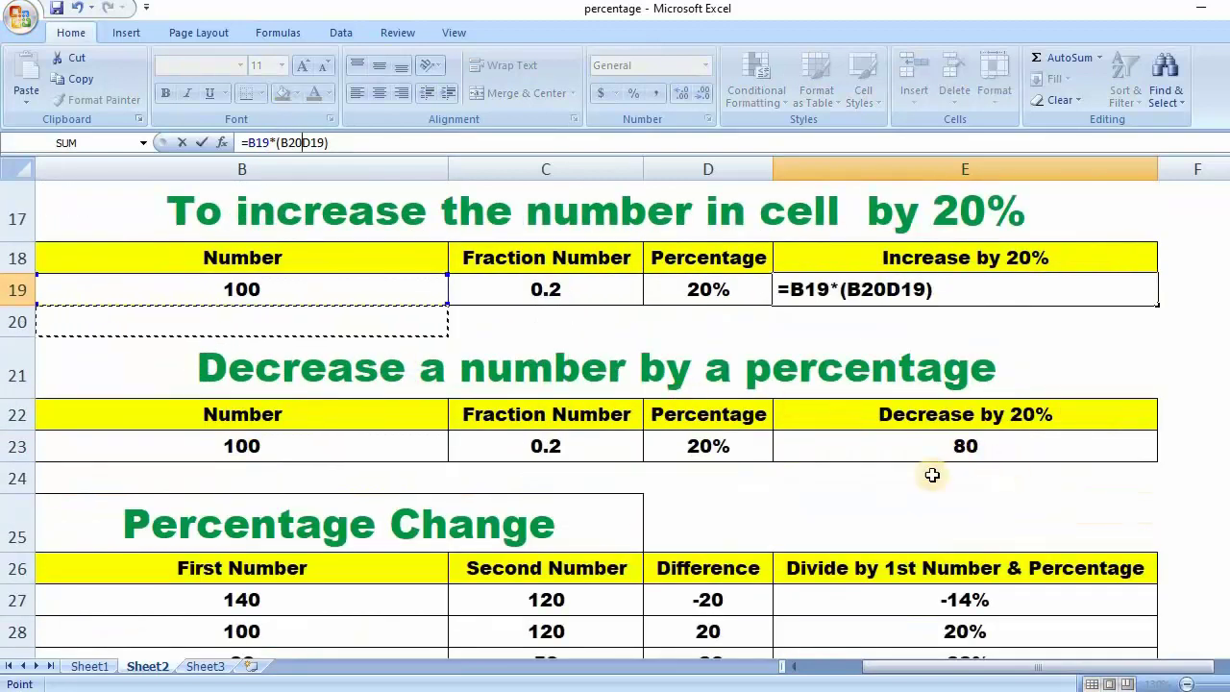
key(ctrl+z)
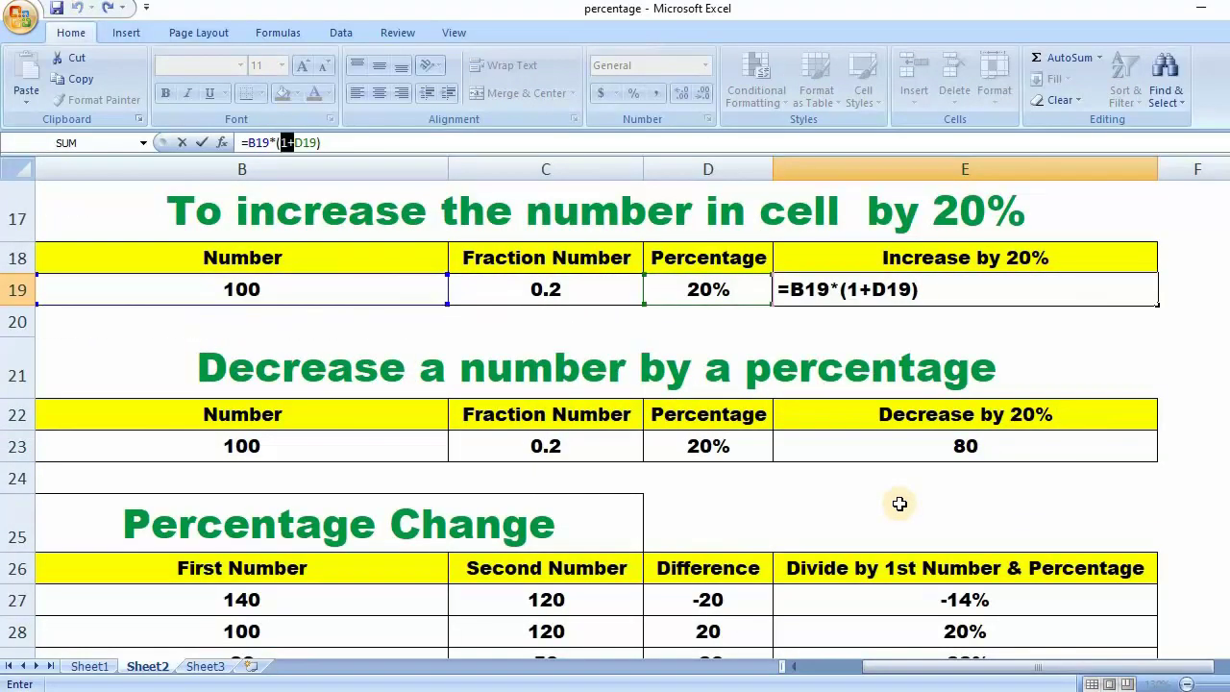
key(Return)
- Review the 20% decrease formula in E23 and compare the headings of the decrease and increase sections
click(895, 445)
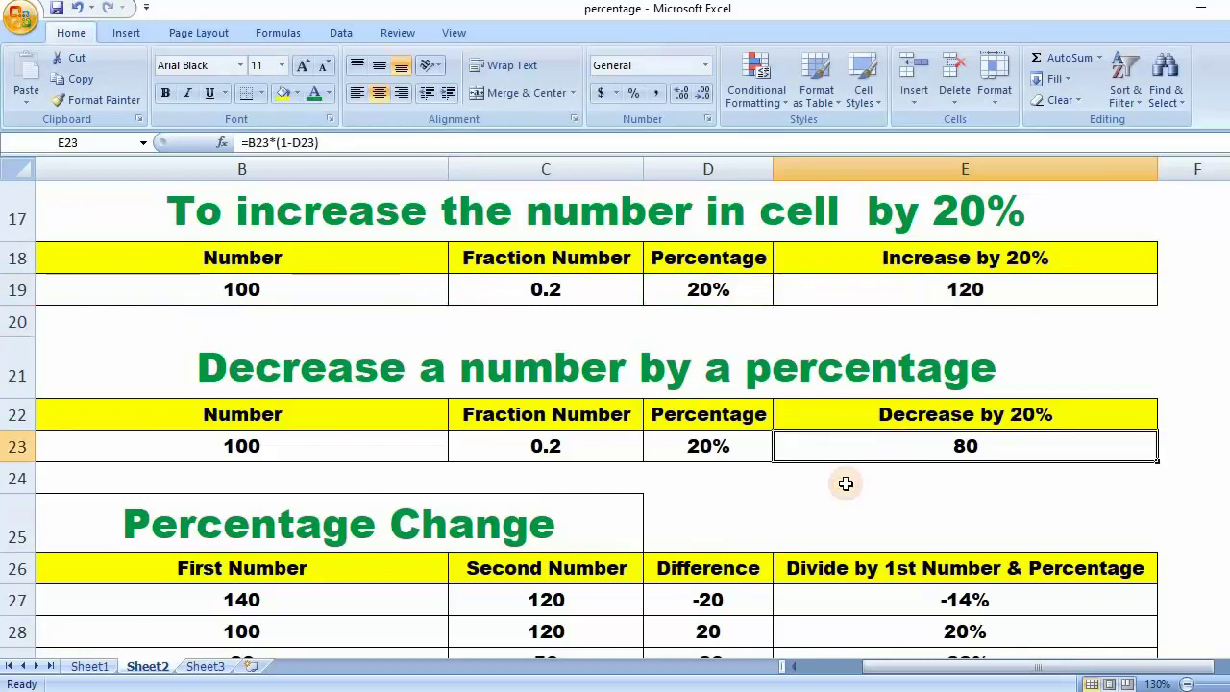
click(293, 141)
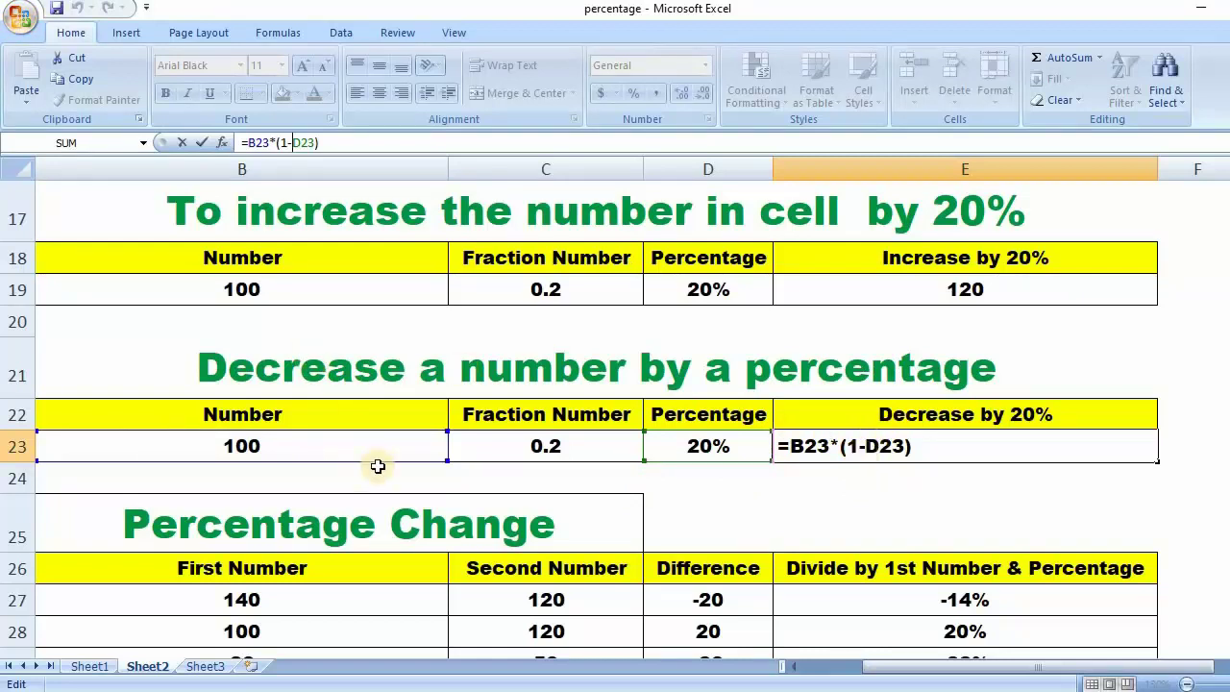
key(Return)
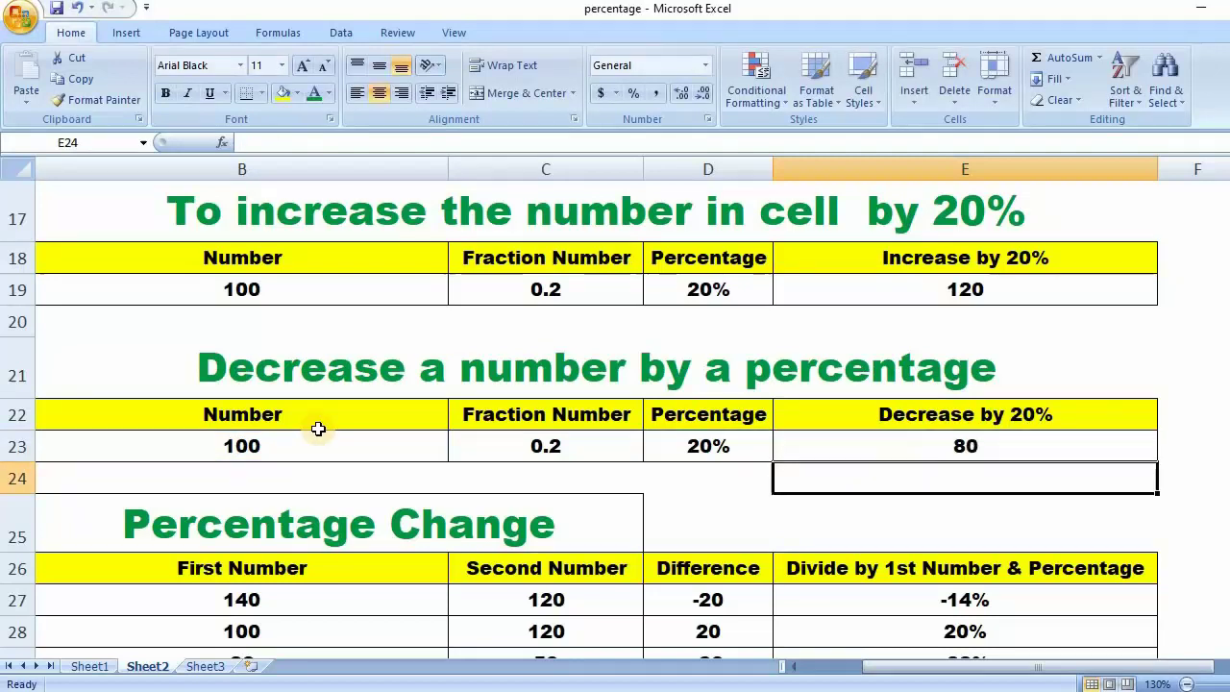
click(329, 366)
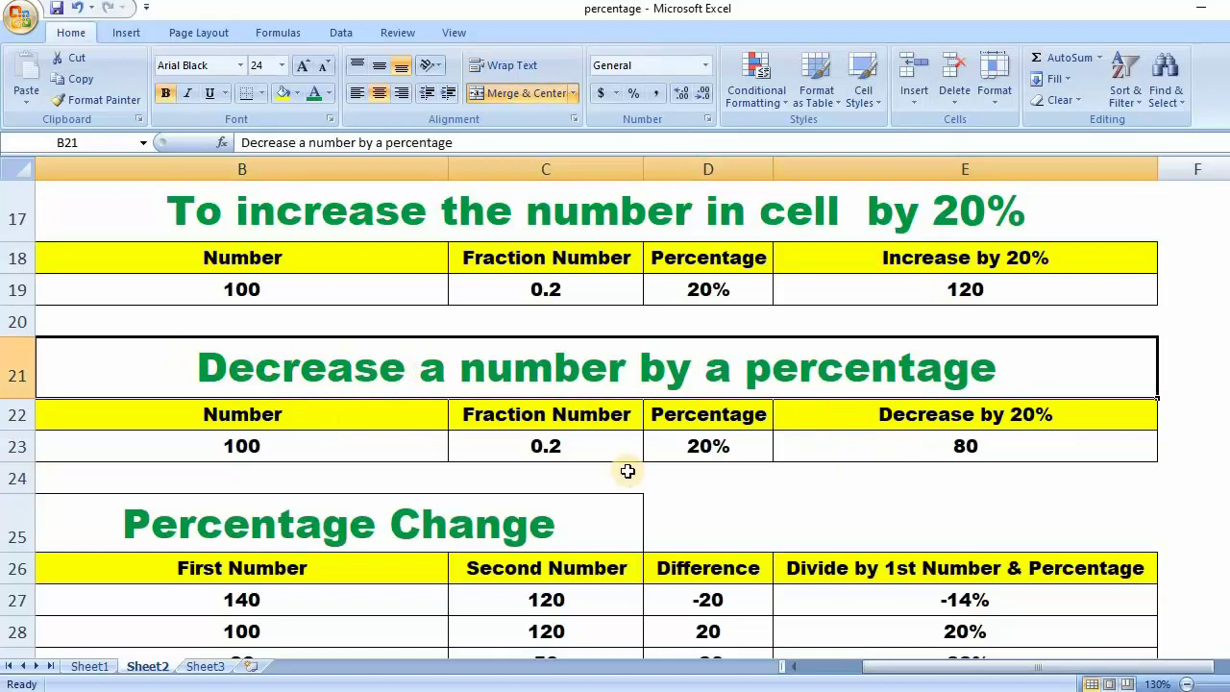
click(362, 213)
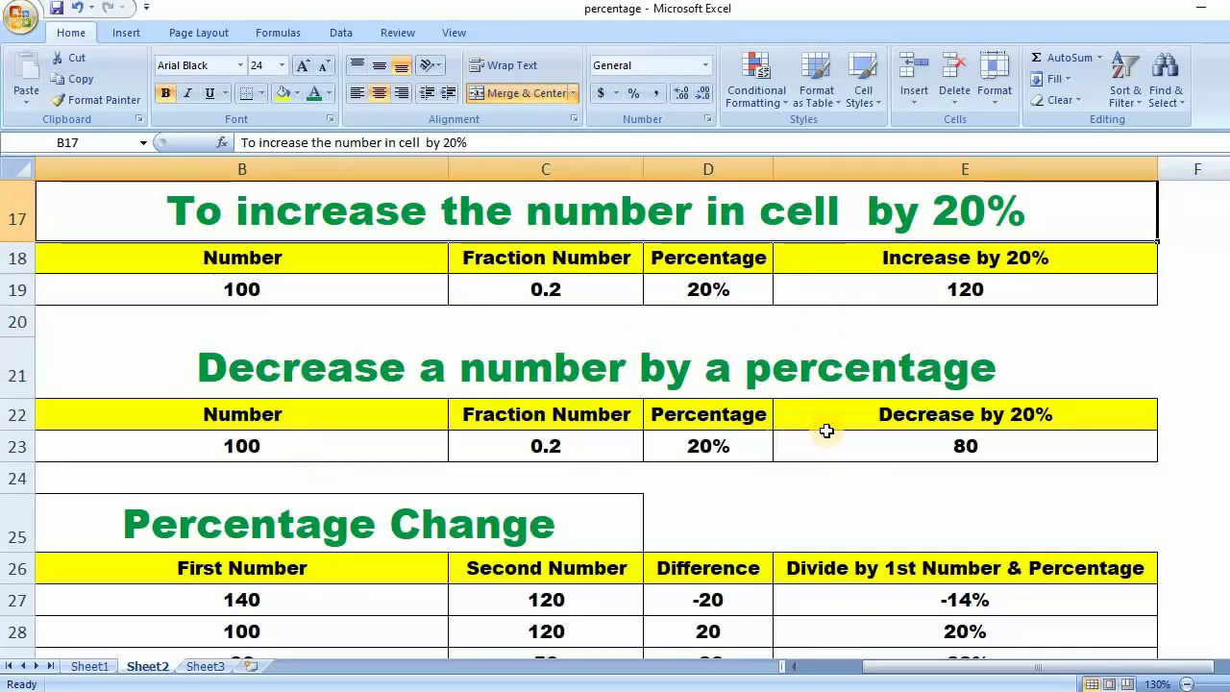
- Examine the Percentage Change section's heading, its header row, and the first and second numbers in row 27
scroll(651, 492, down, 1)
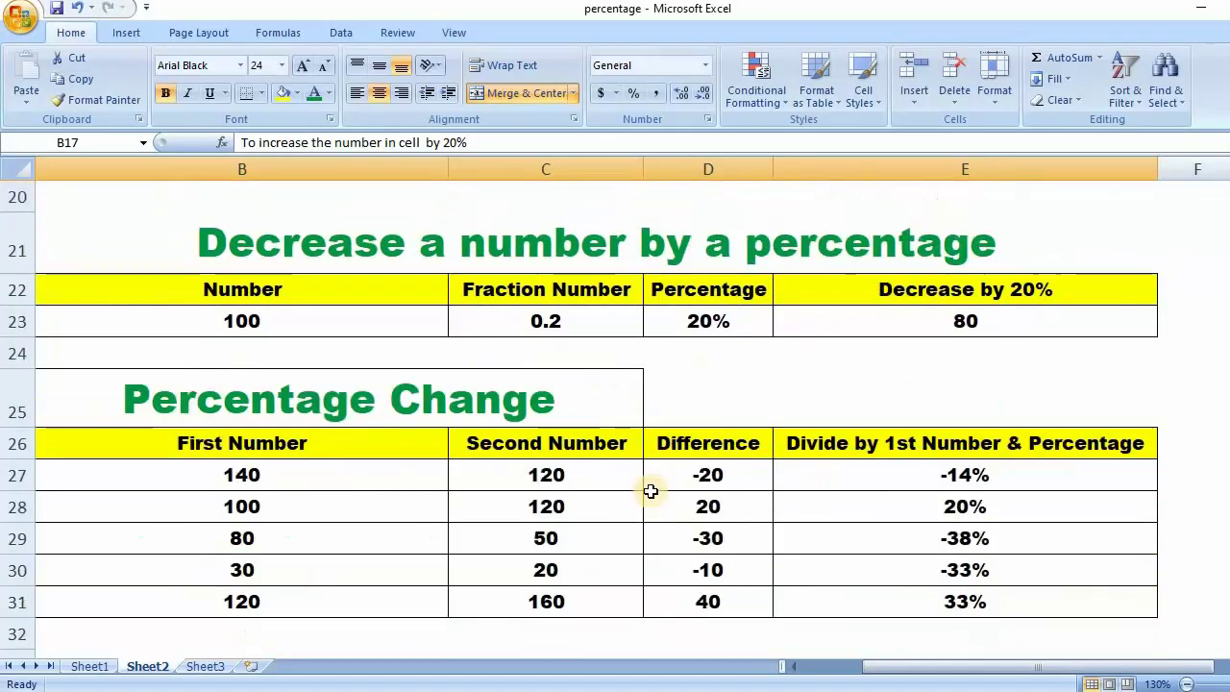
click(271, 401)
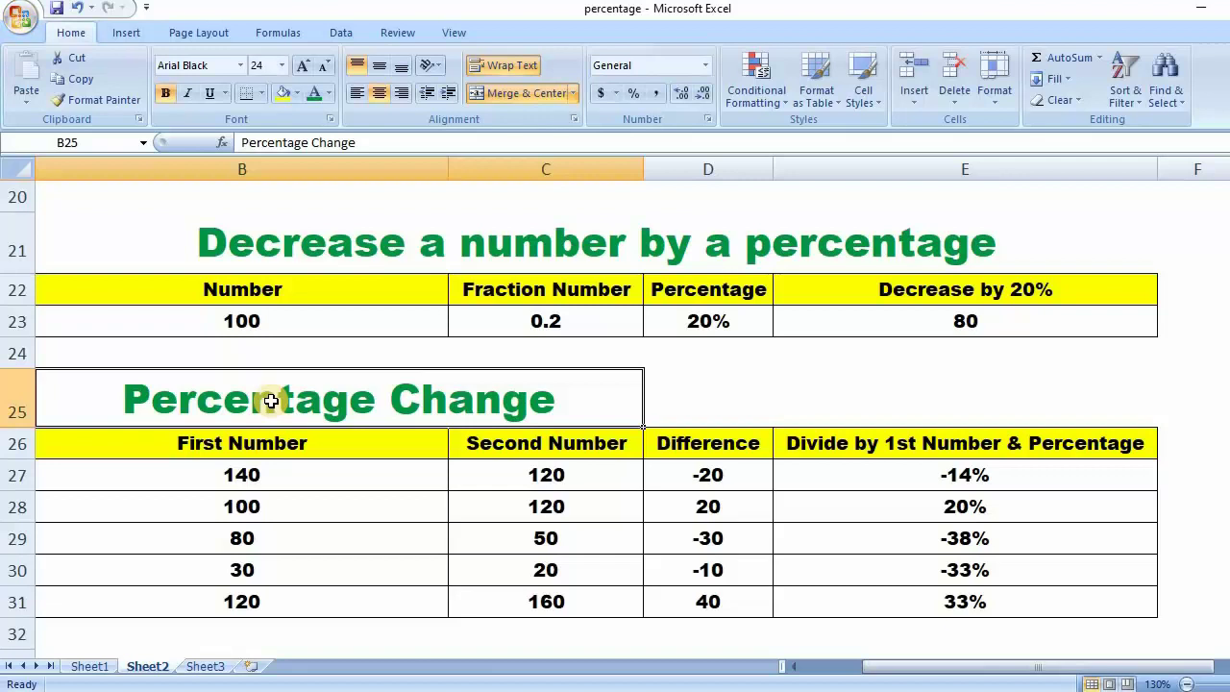
click(19, 448)
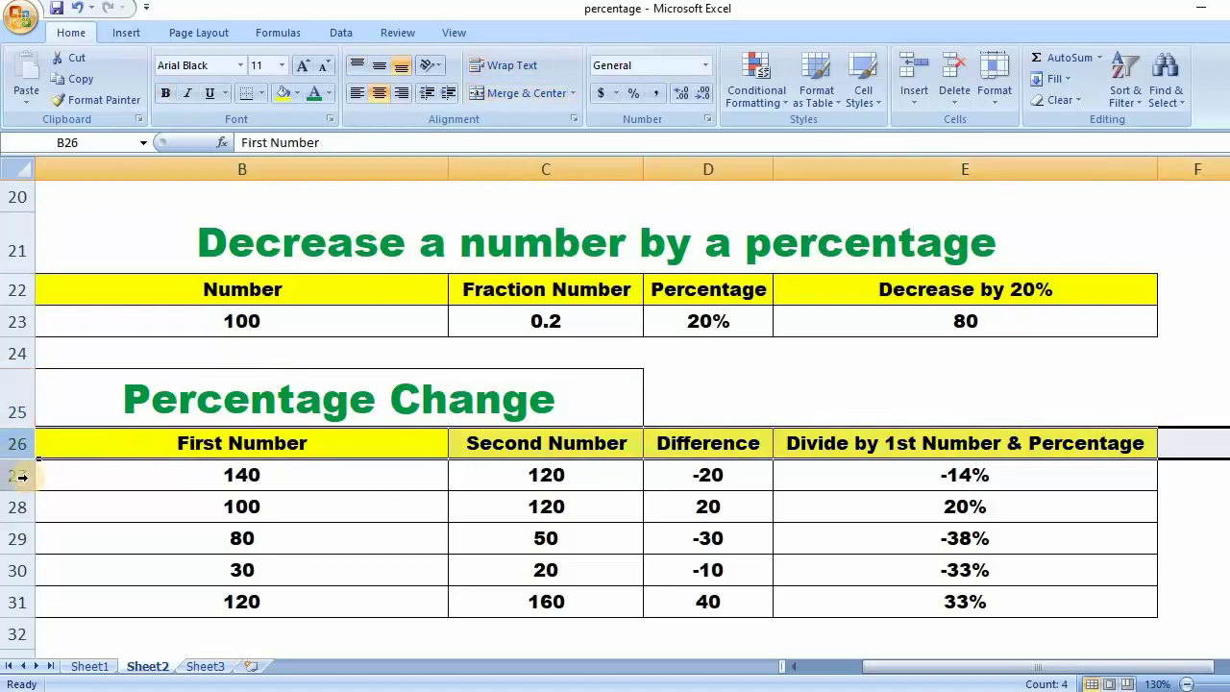
click(21, 477)
click(205, 465)
click(234, 440)
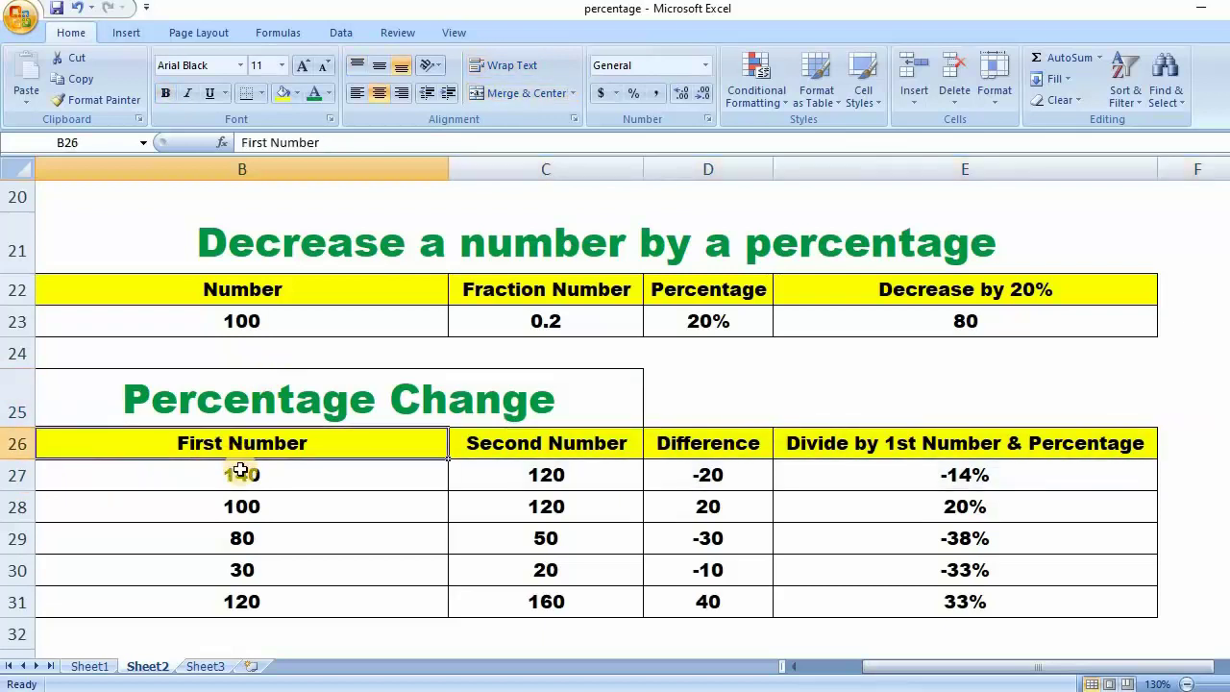
click(243, 472)
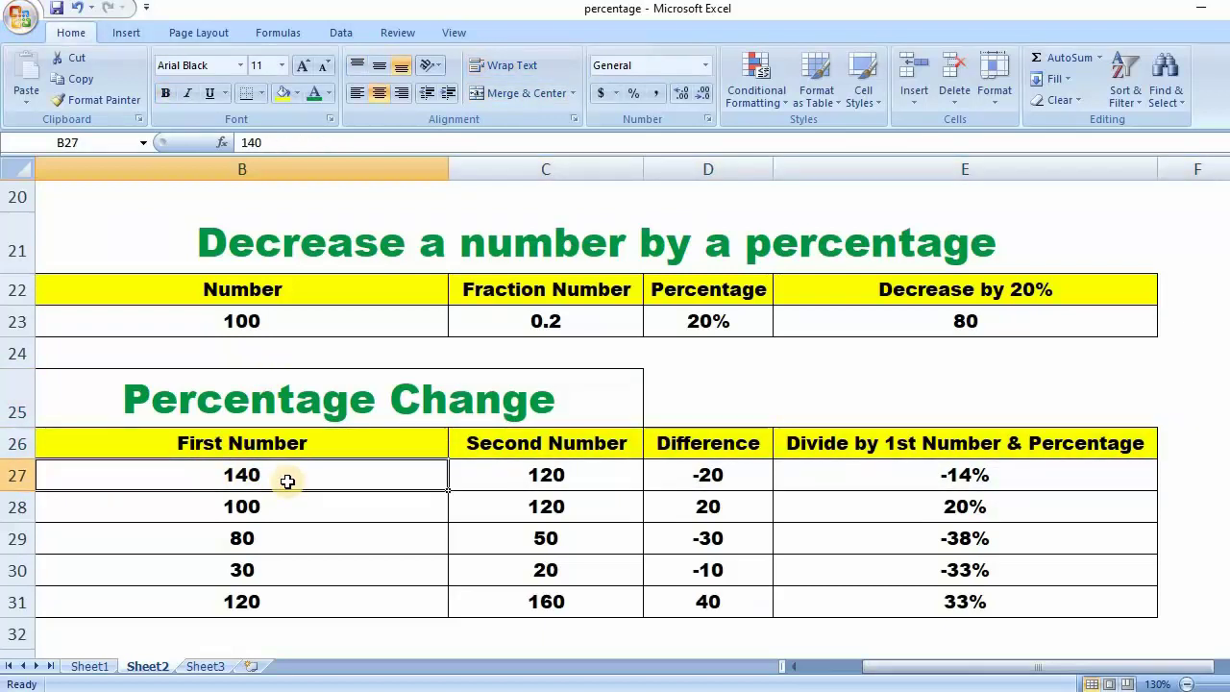
click(573, 443)
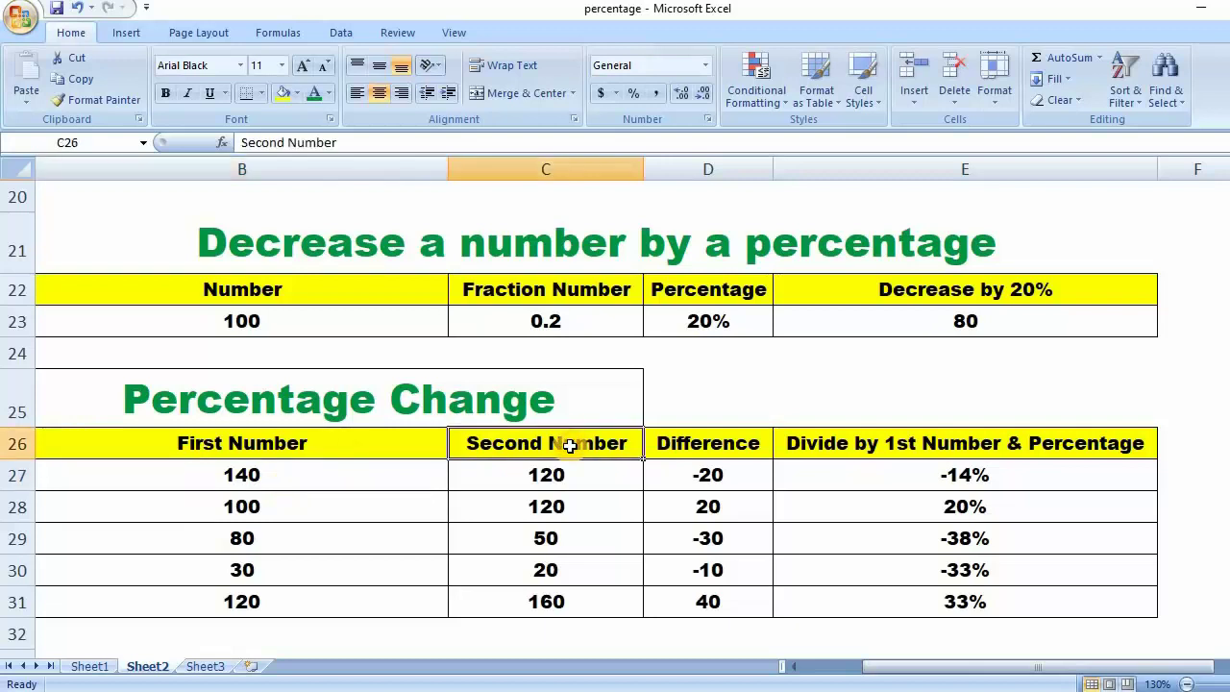
click(555, 474)
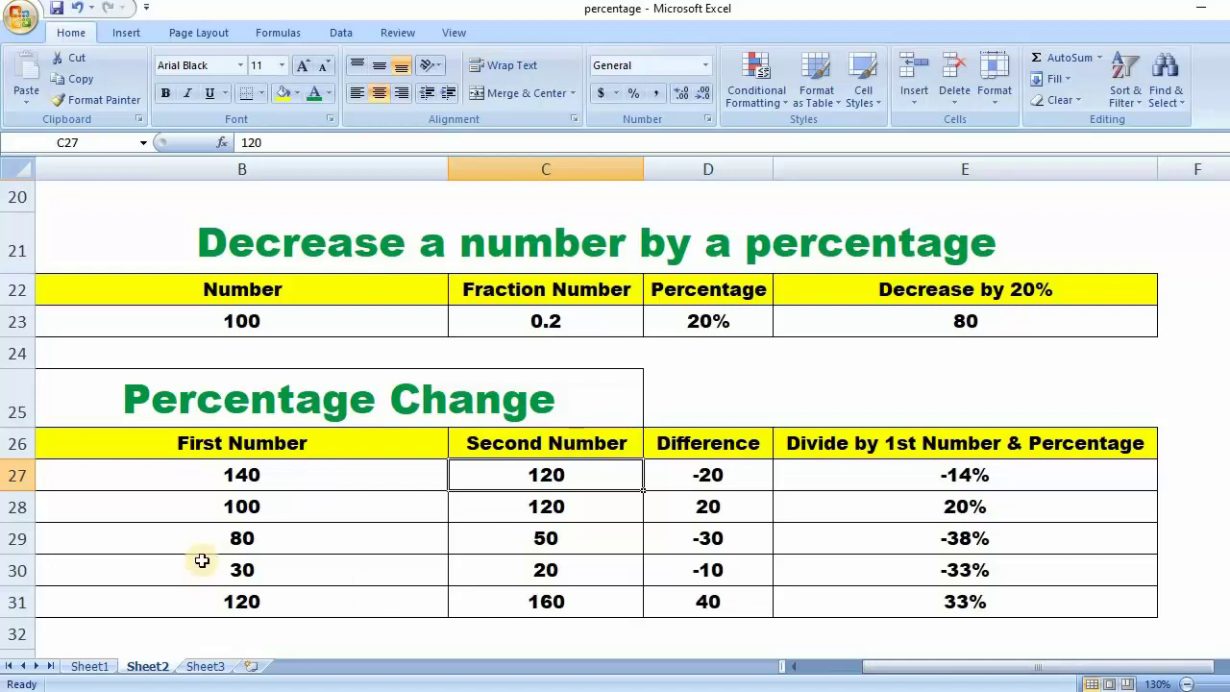
- Hide rows 28 to 31 so that the Percentage Change table keeps only its first example row
drag(12, 499, 14, 615)
right_click(13, 505)
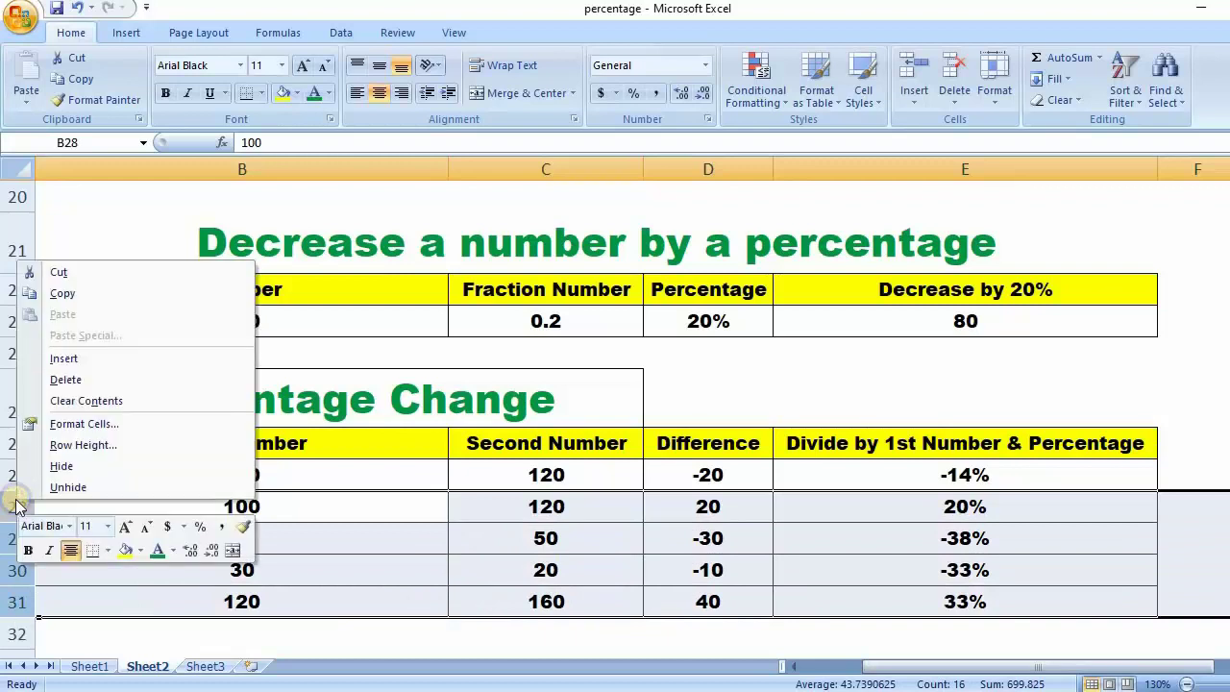
click(60, 466)
click(462, 539)
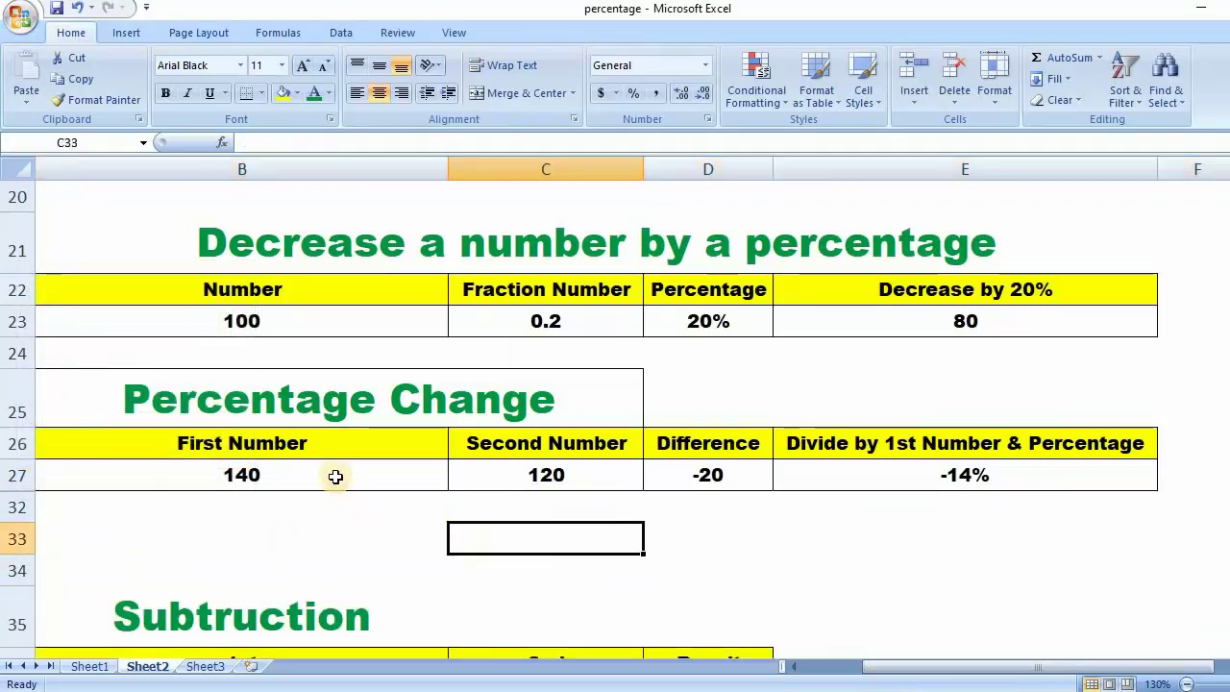
- Review how the Difference in D27 is calculated from the second number in C27 and the first number in B27
click(442, 466)
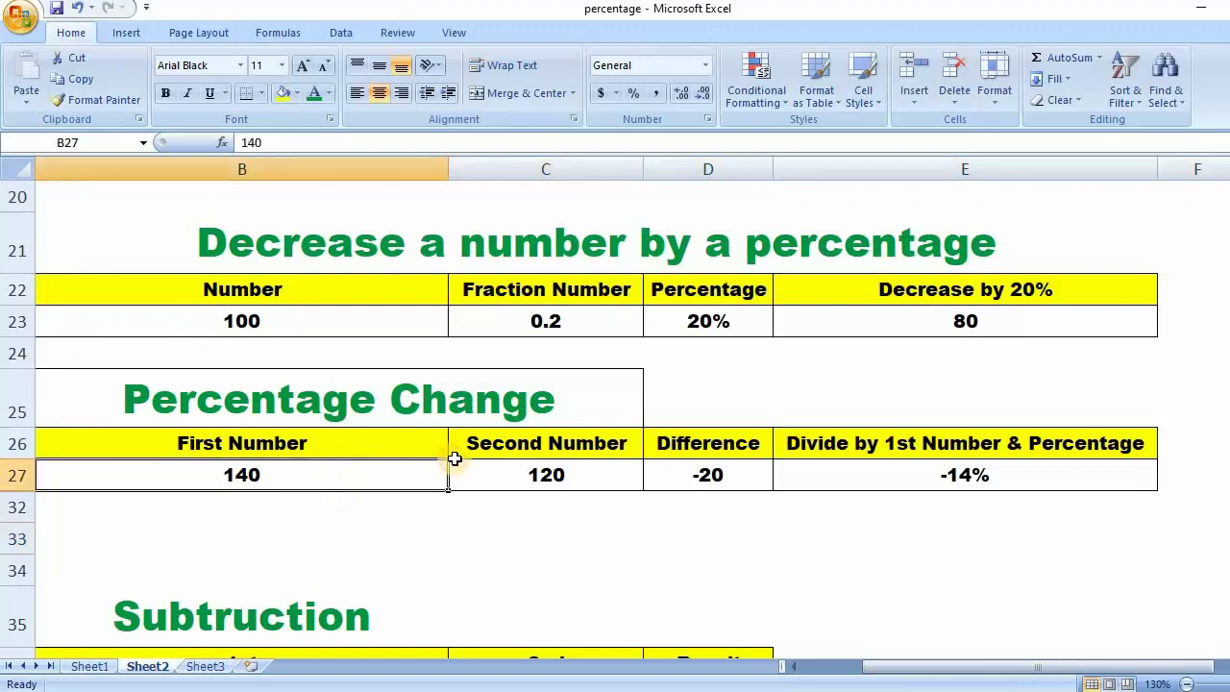
click(588, 467)
click(686, 475)
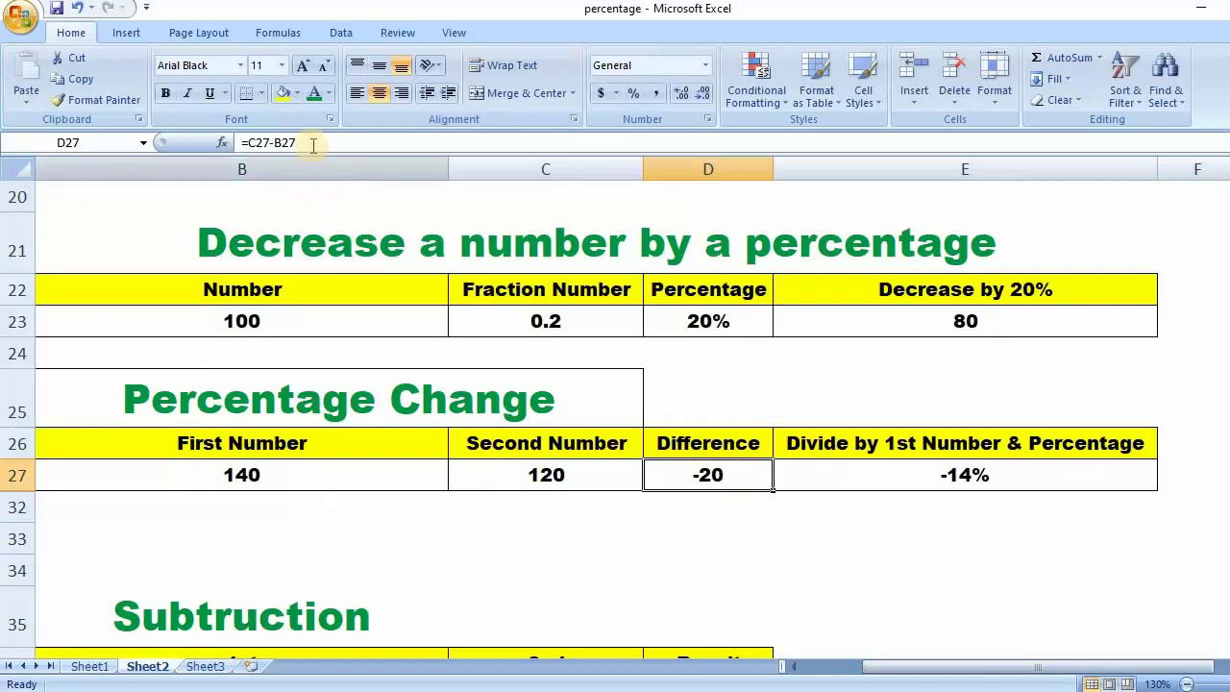
click(257, 140)
drag(257, 140, 699, 471)
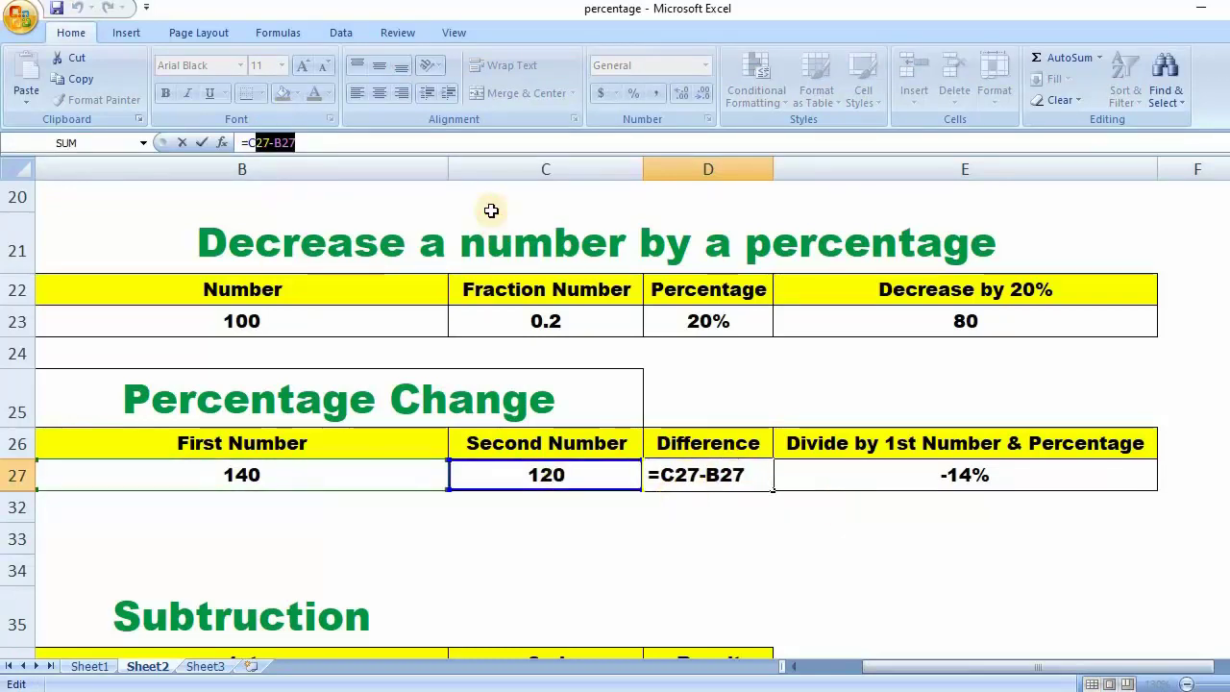
click(506, 169)
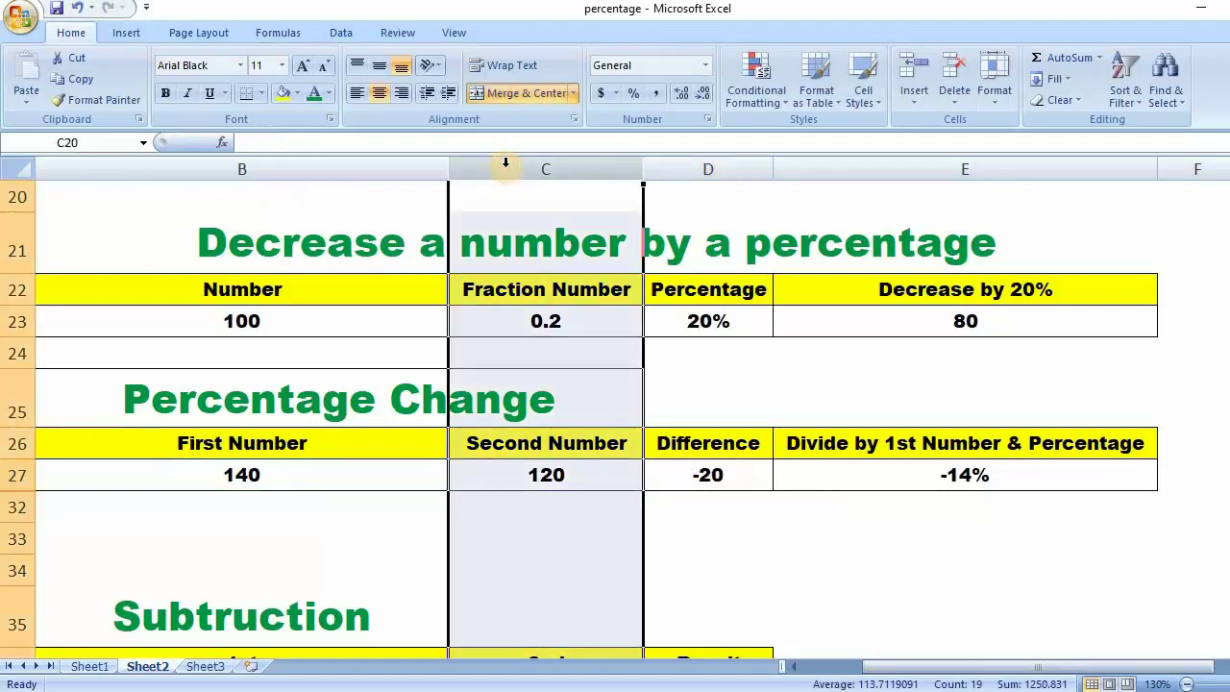
click(547, 472)
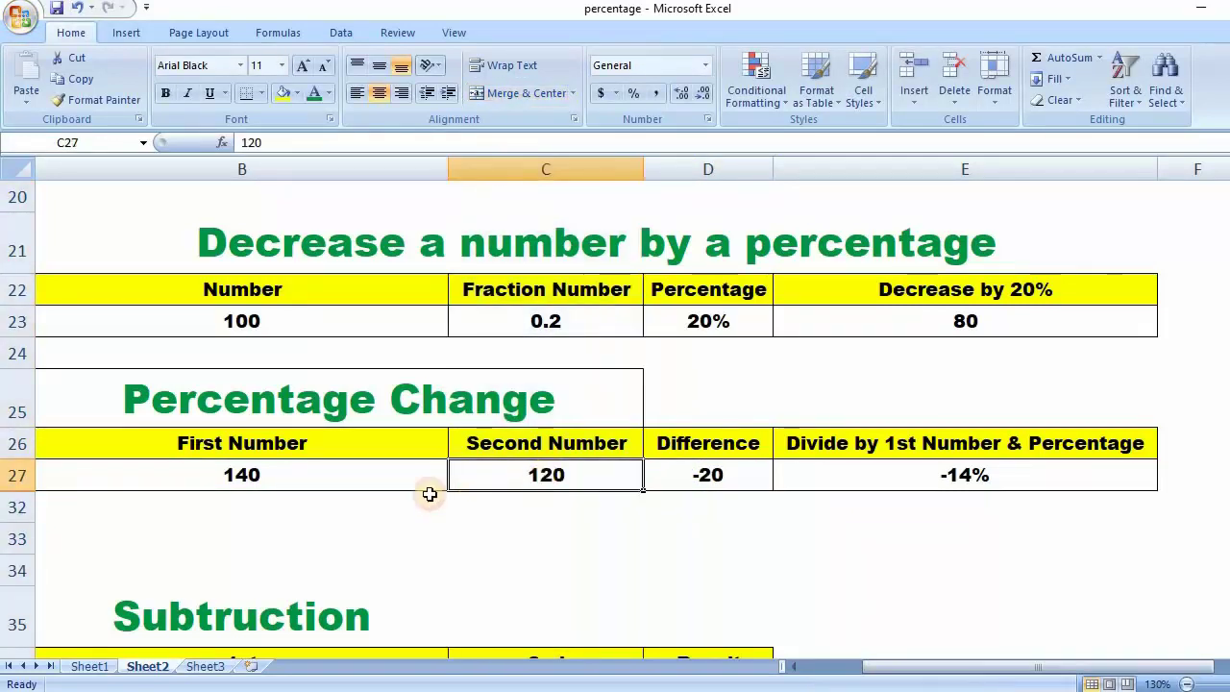
click(352, 470)
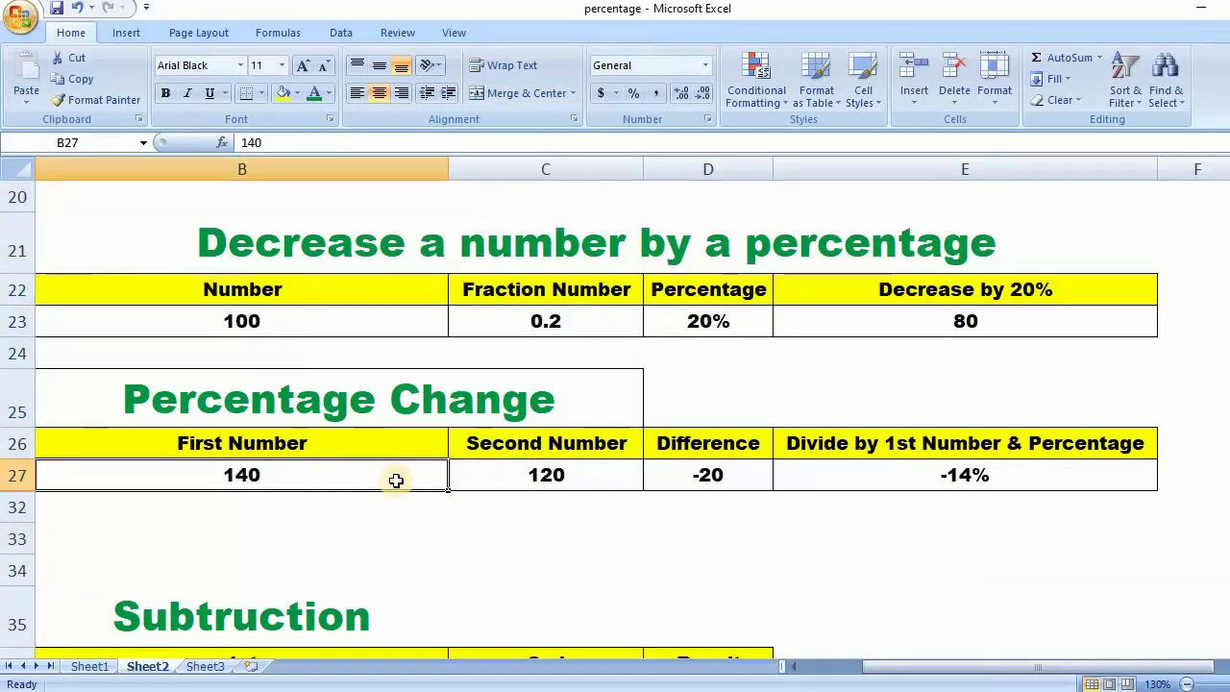
click(709, 473)
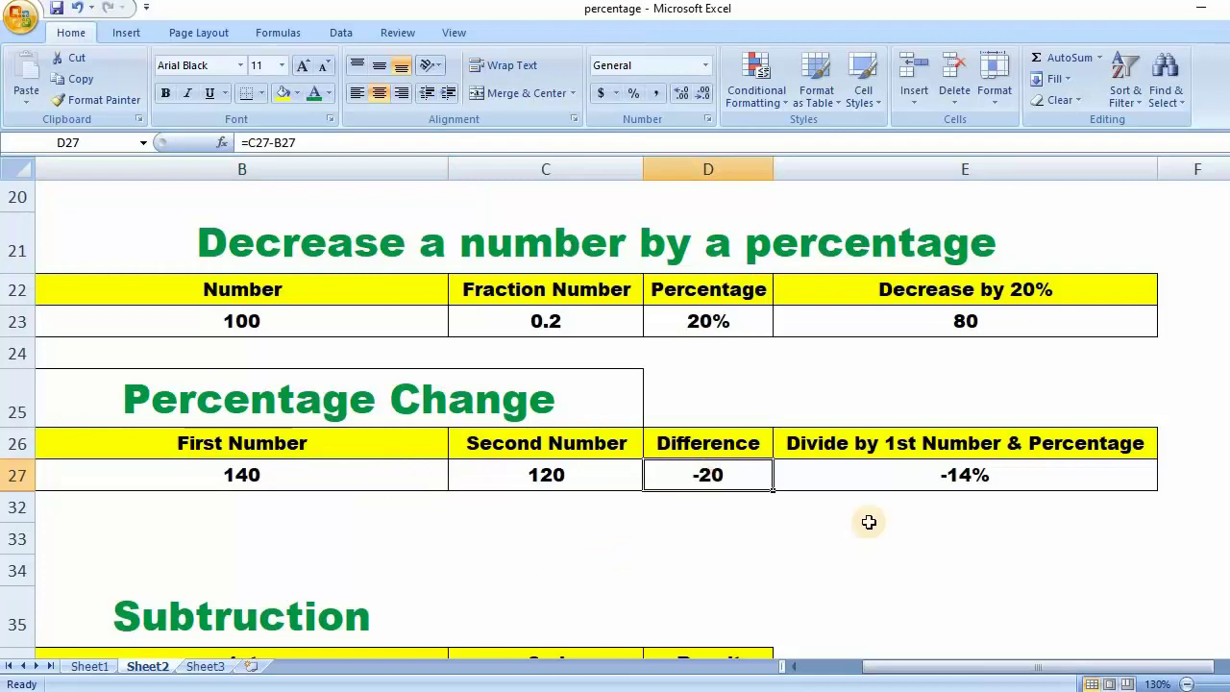
- Open the formula in E27 to review how the difference is divided by the first number, and leave the cell
click(845, 474)
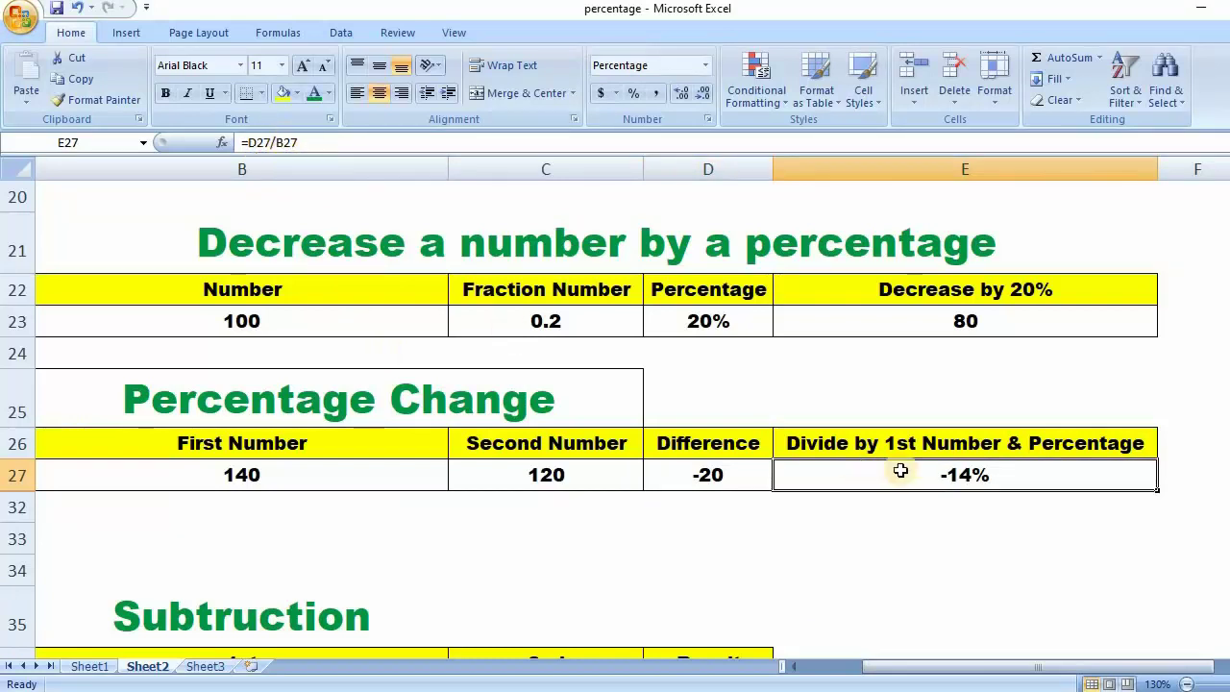
click(297, 141)
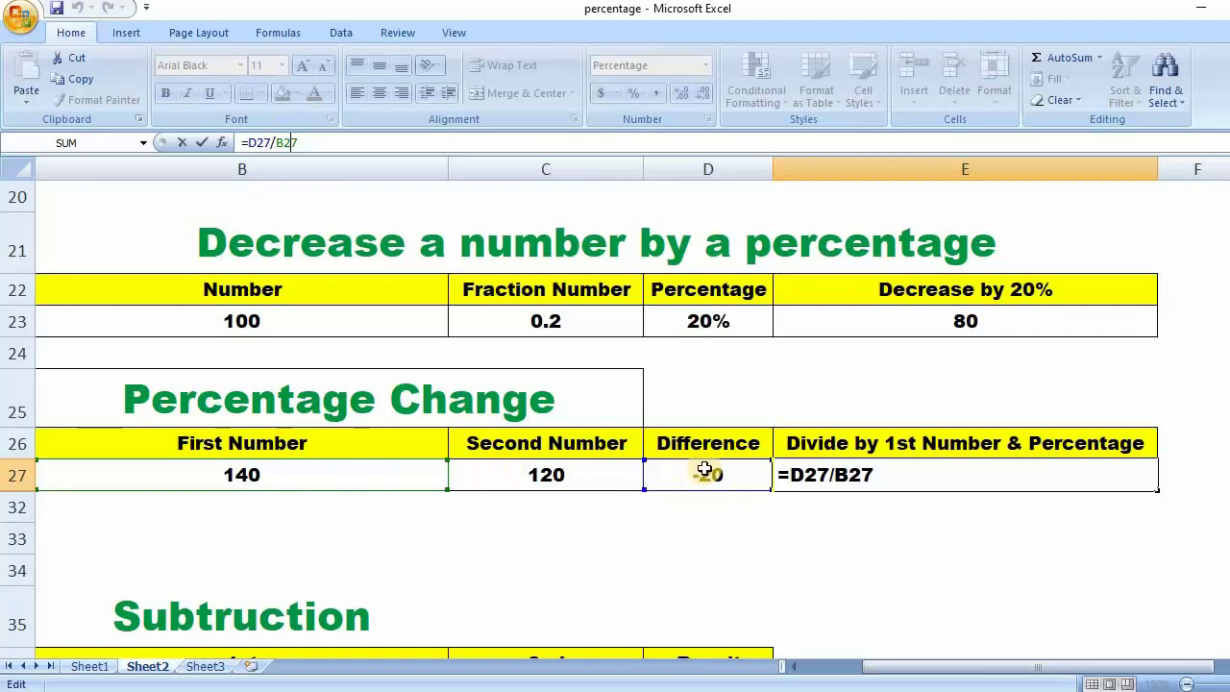
click(834, 542)
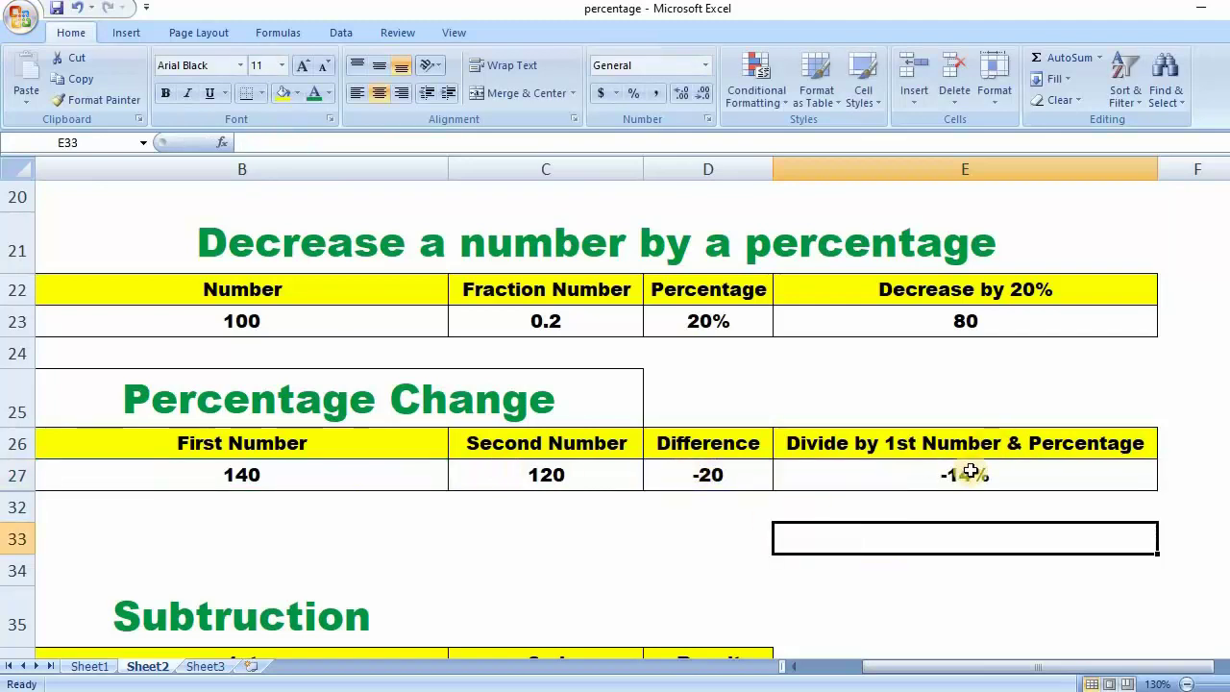
- Enter the check formula =D27/E27 in D32 to divide the difference by the percentage change
click(910, 473)
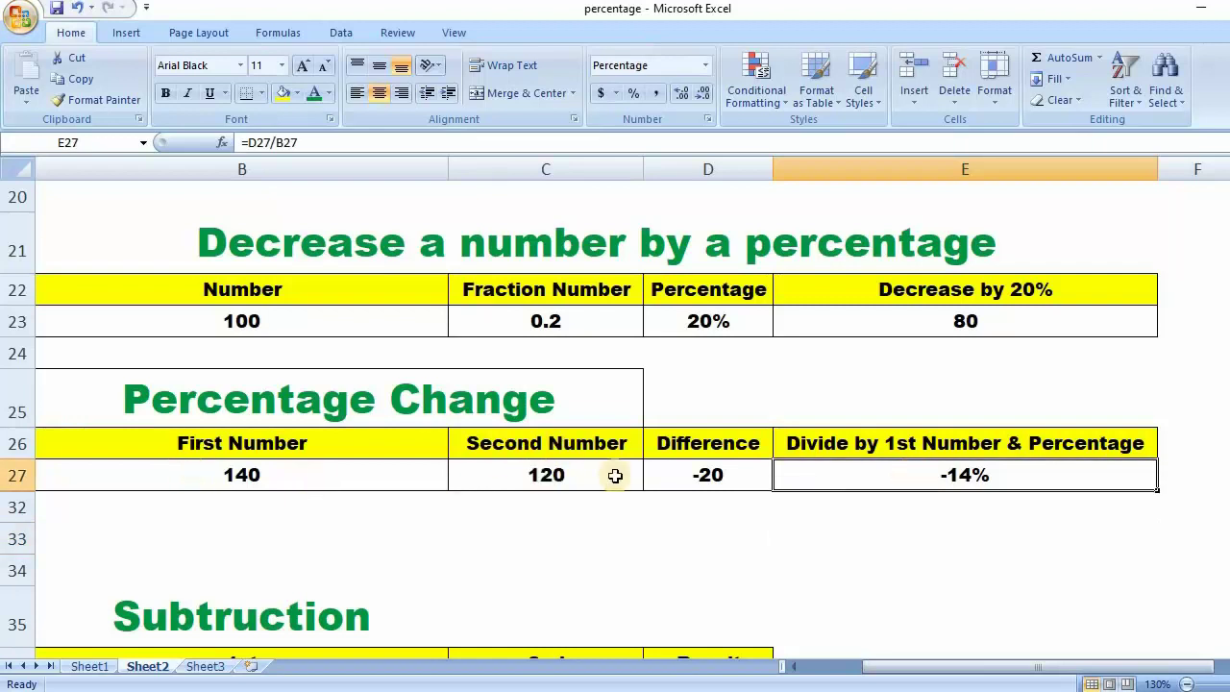
click(735, 510)
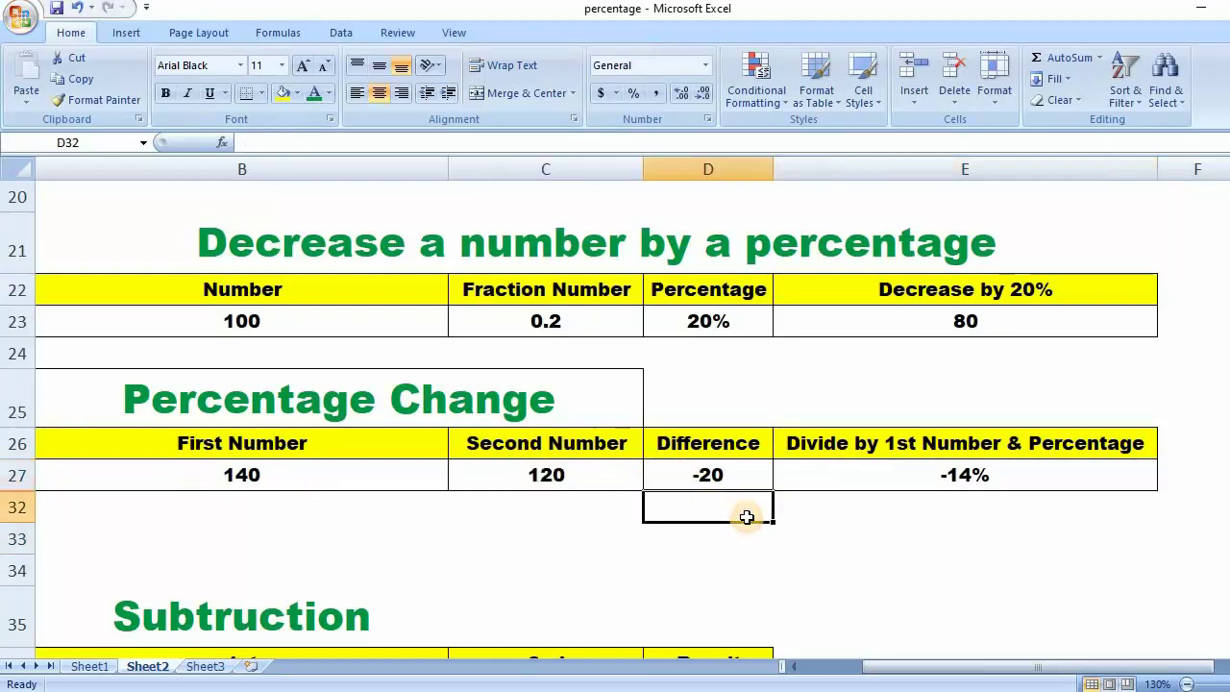
click(330, 137)
text(=)
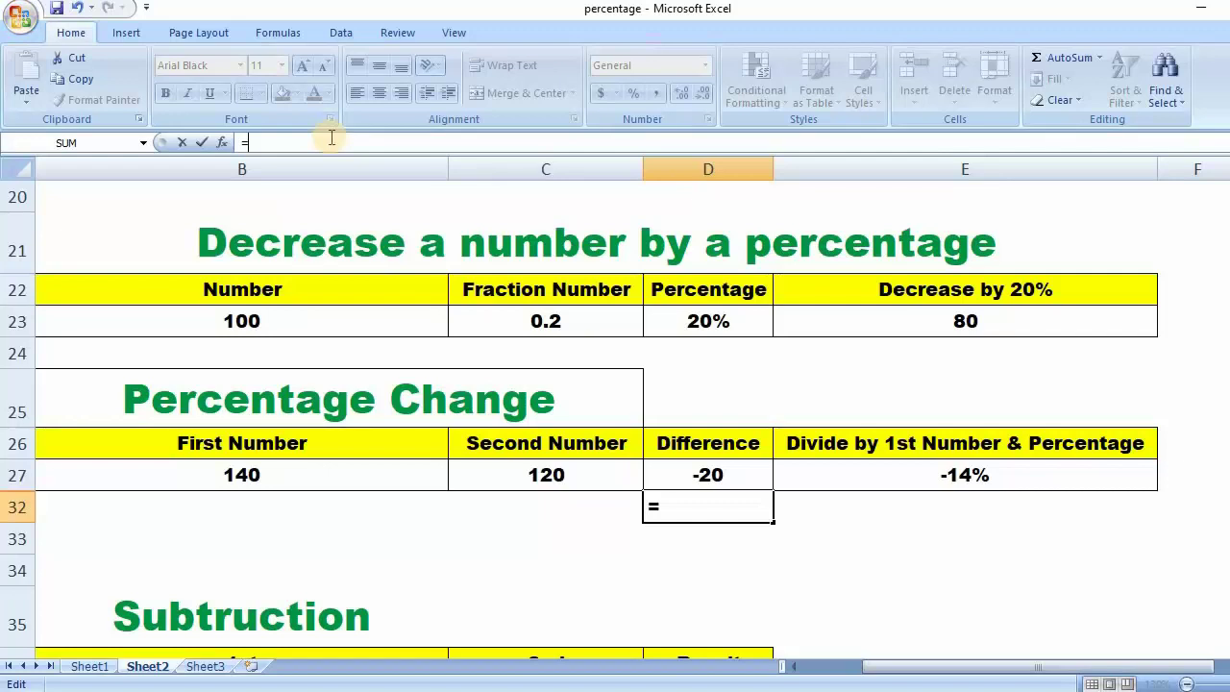
text(D27/)
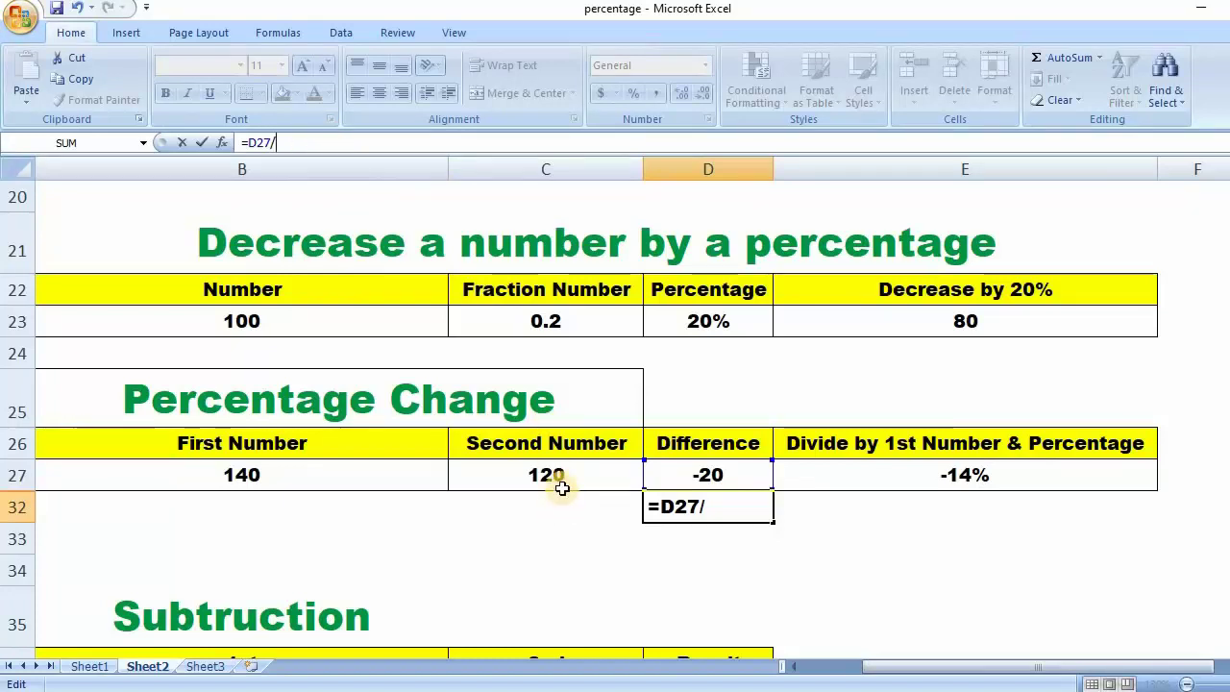
click(829, 474)
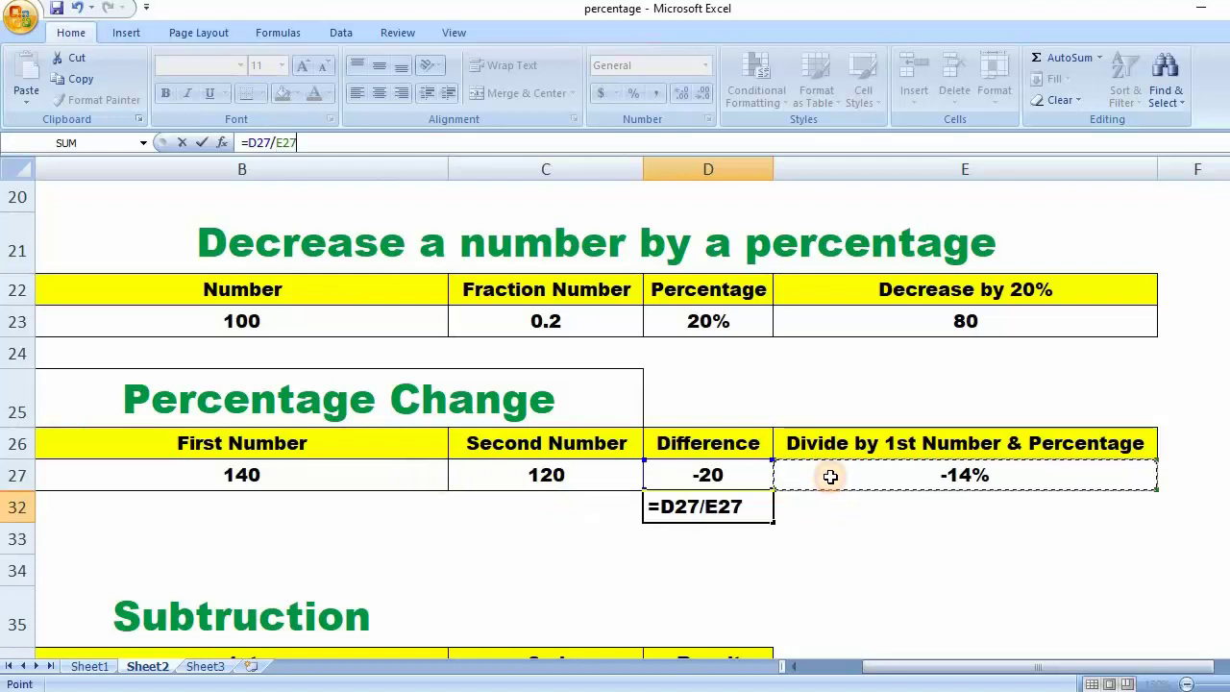
click(743, 507)
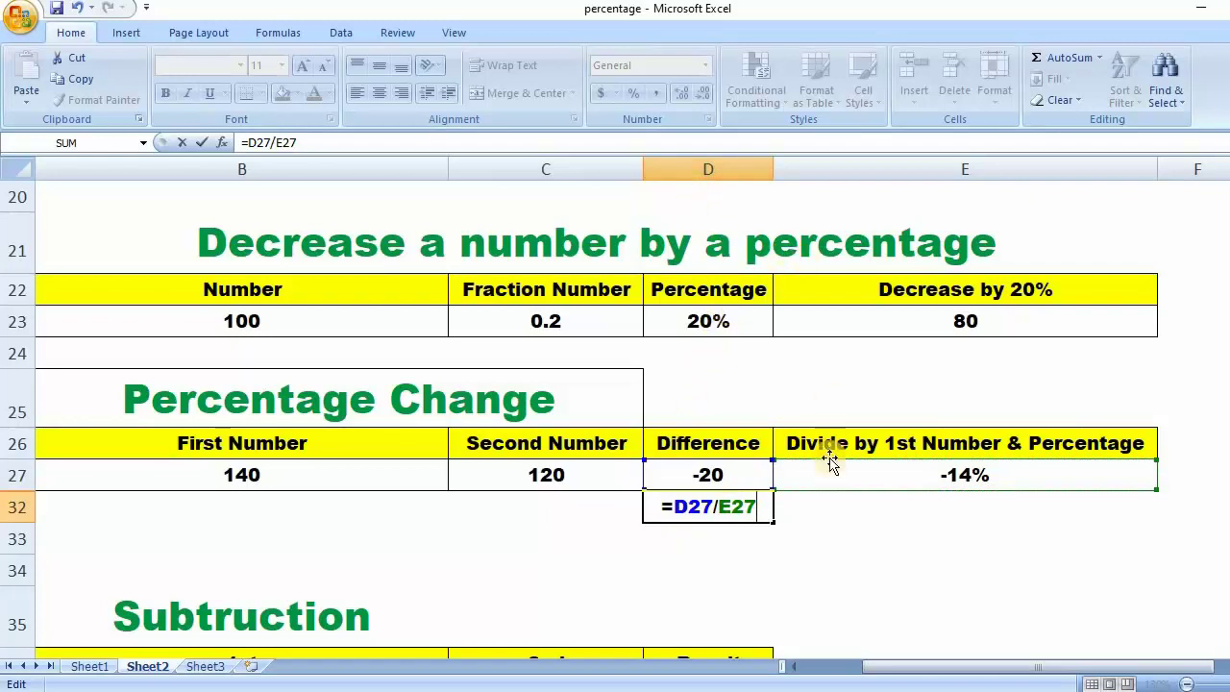
double_click(693, 509)
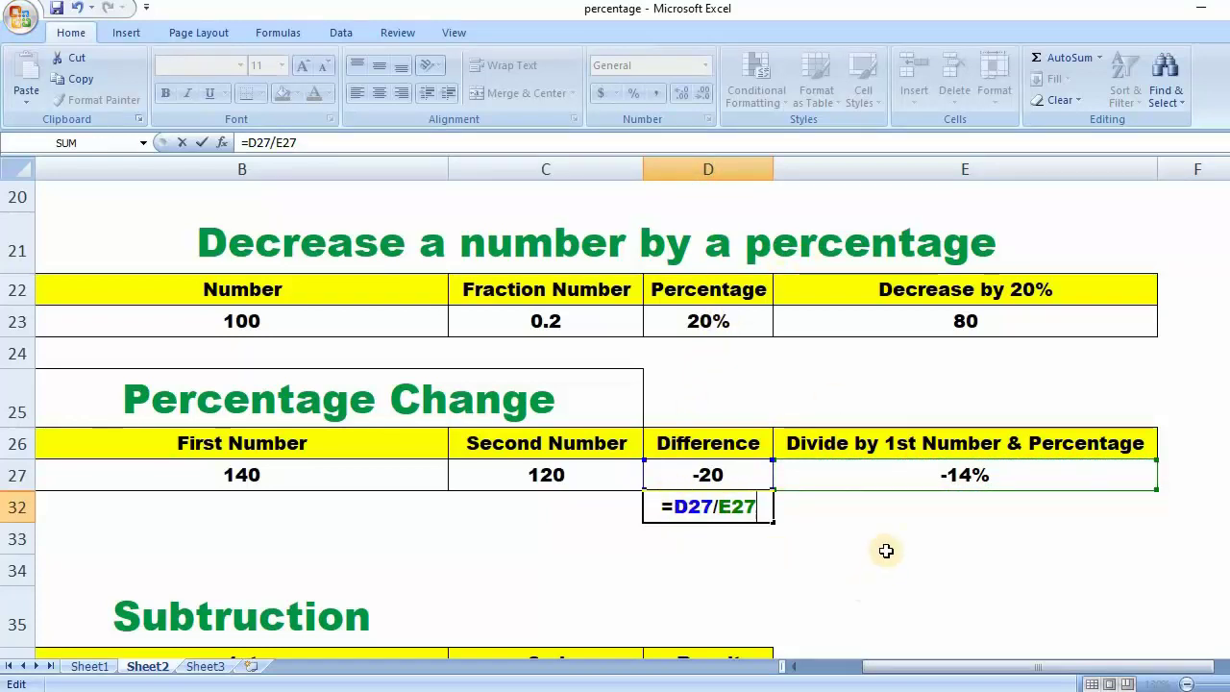
key(Return)
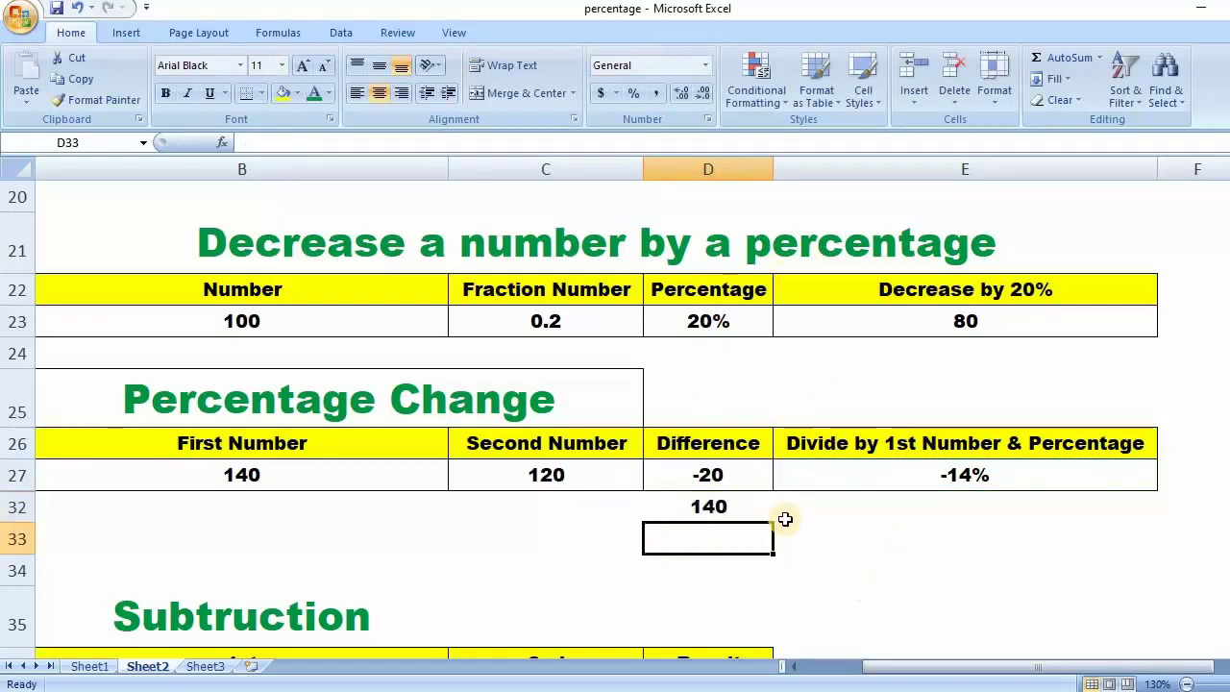
- Compare the check result in D32 with the first number in B27, and clear D32
click(317, 484)
click(676, 507)
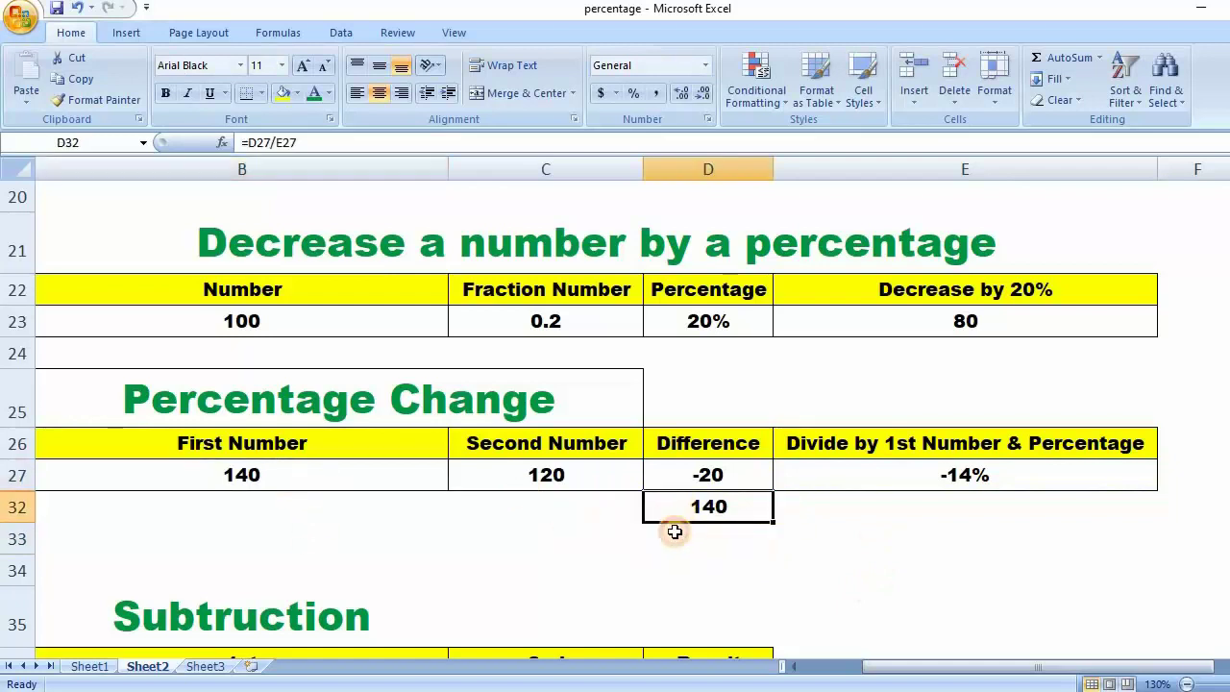
click(417, 472)
click(716, 512)
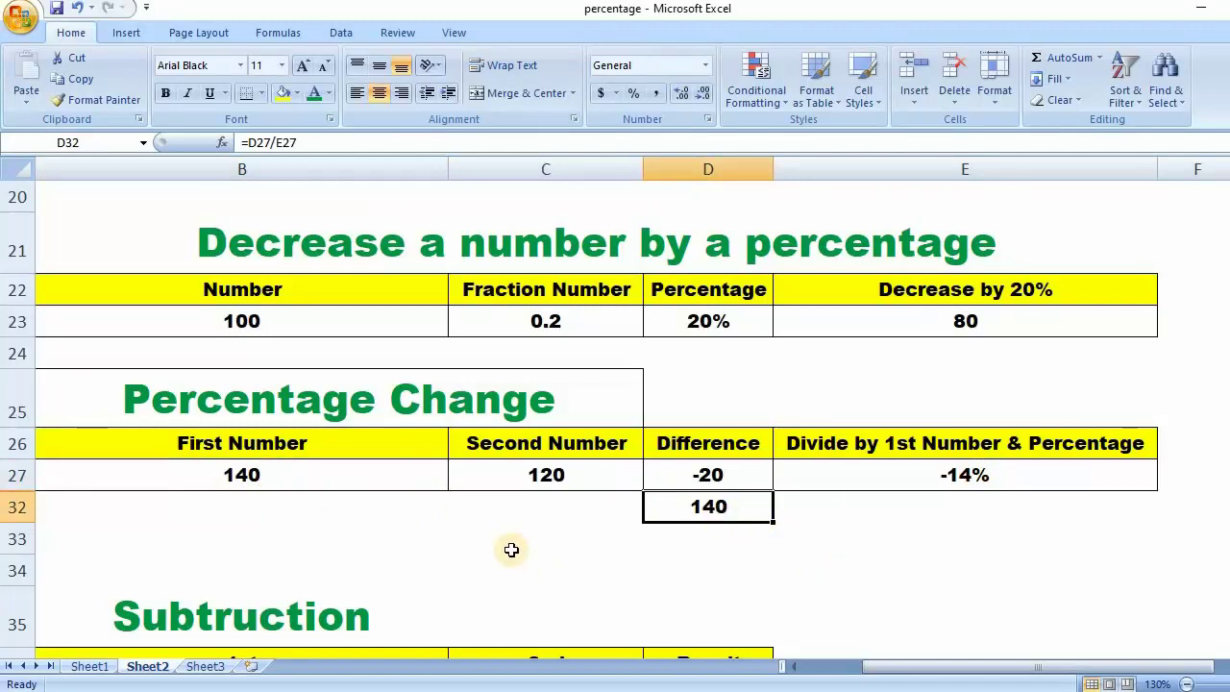
click(549, 562)
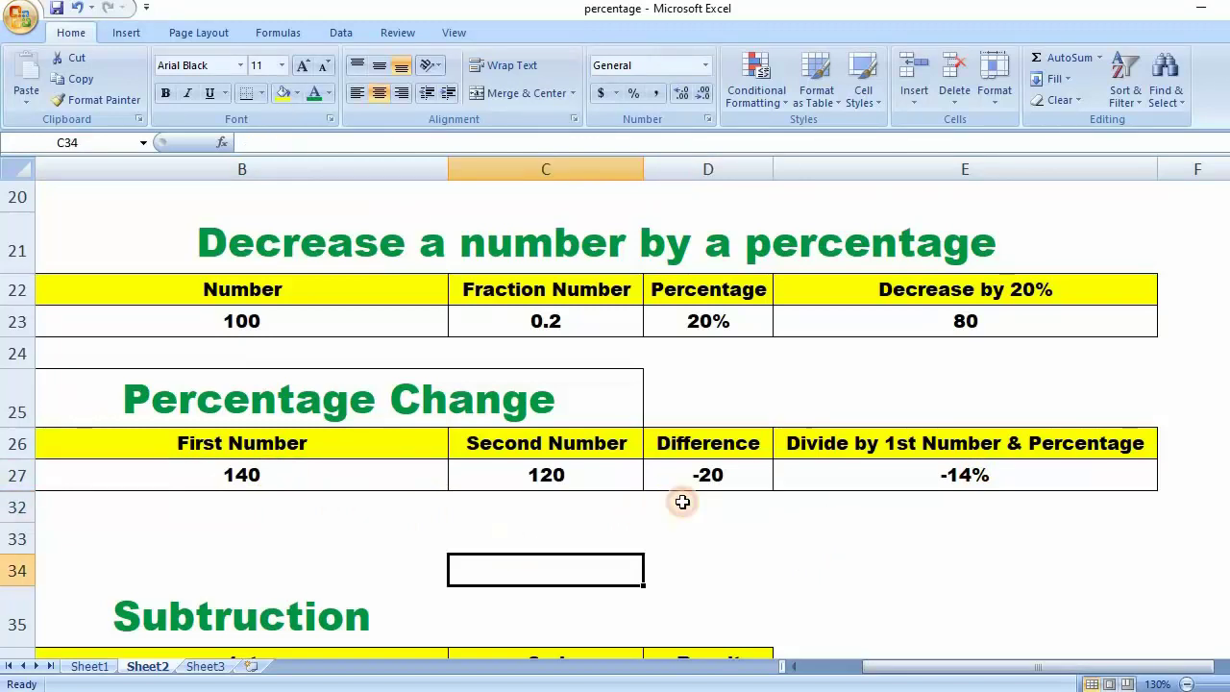
- Review the Difference formula in D27, the percentage formula in E27 and the Percentage Change heading
click(730, 473)
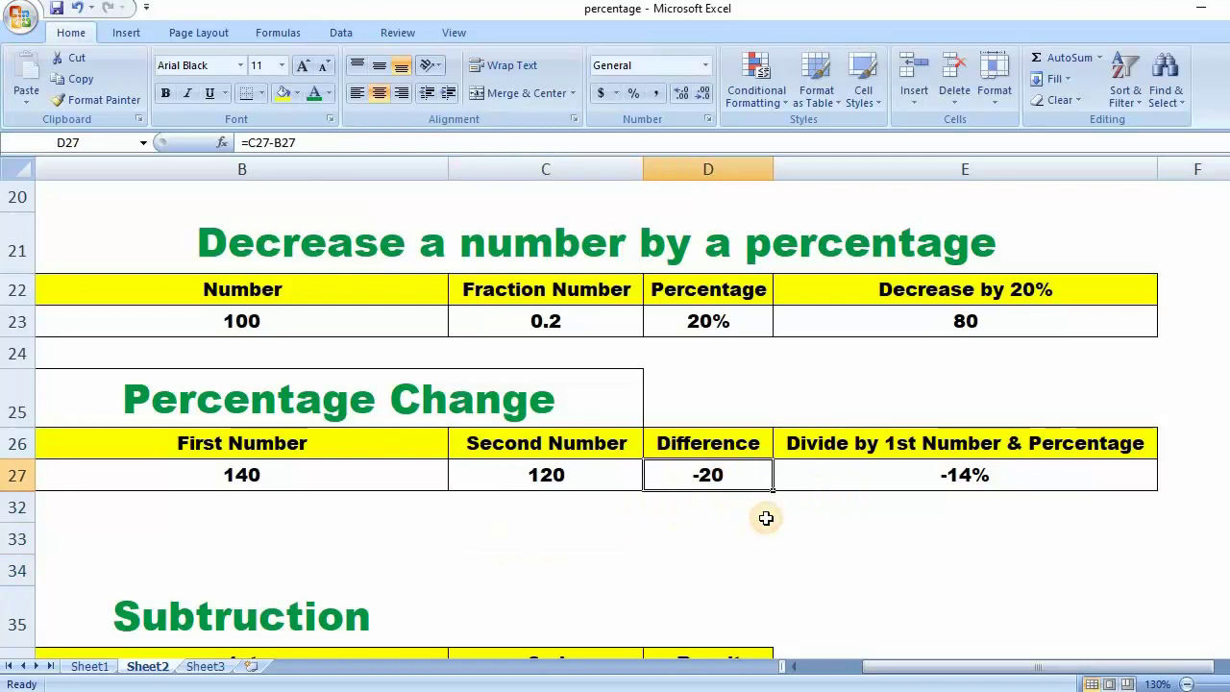
click(979, 472)
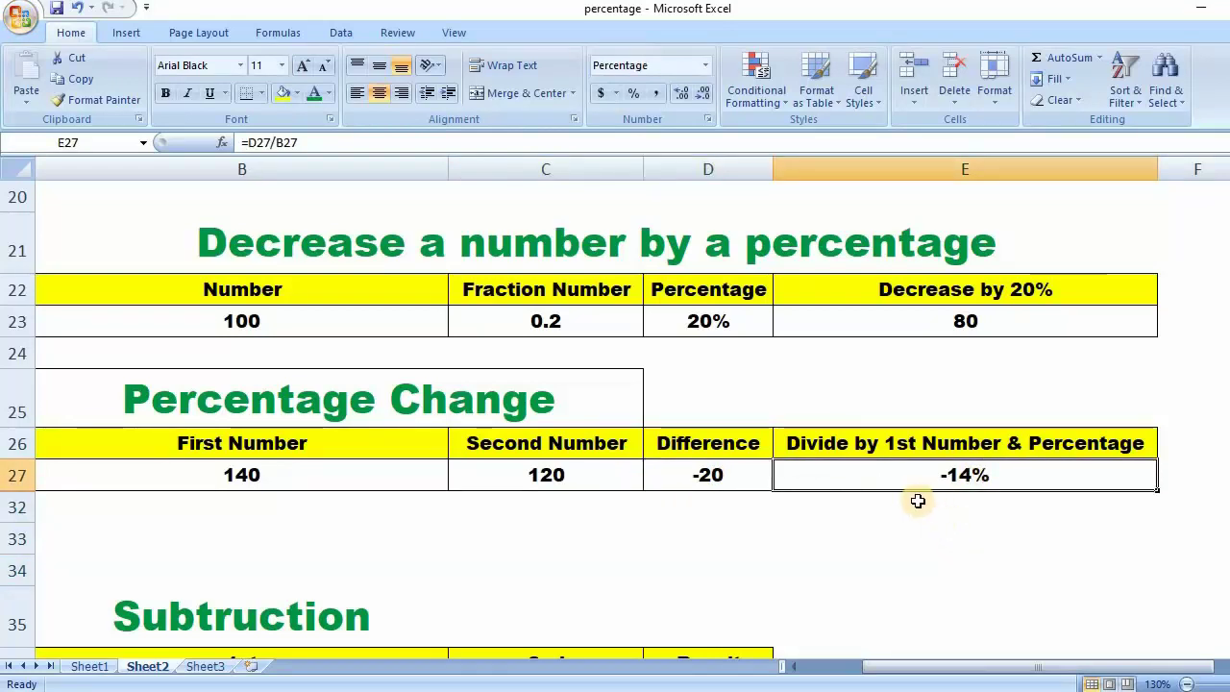
click(208, 396)
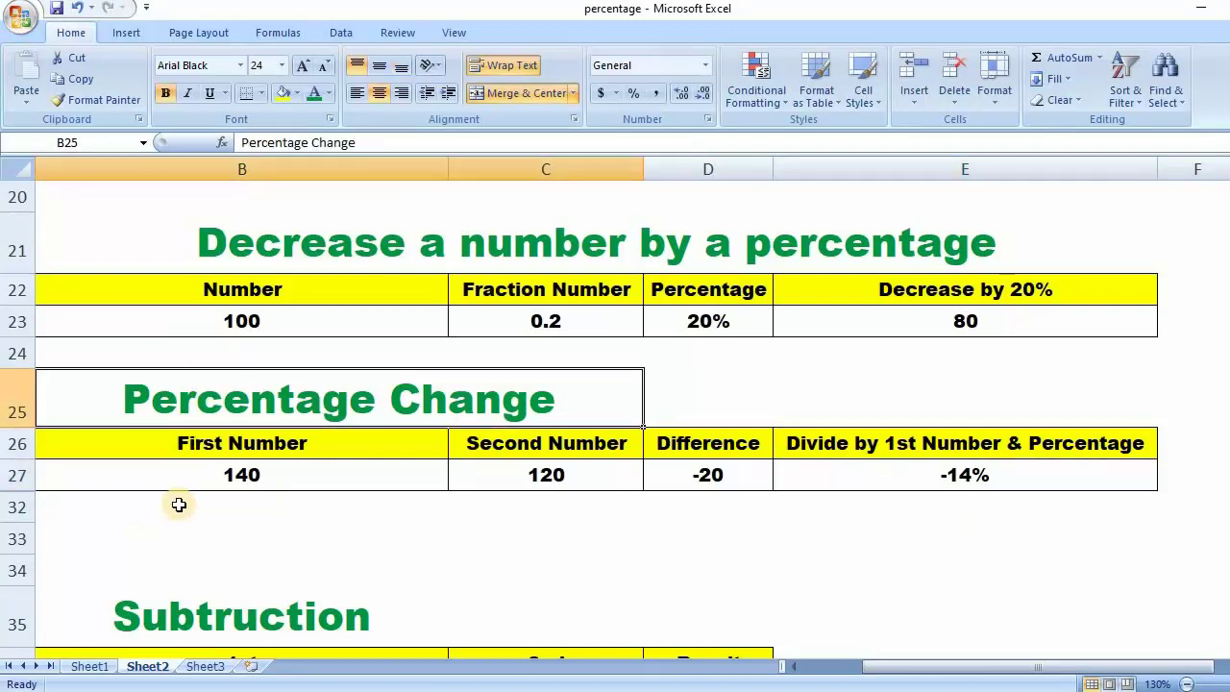
- Add an example in row 32 of the Percentage Change table with first number 200 and second number 250
click(178, 505)
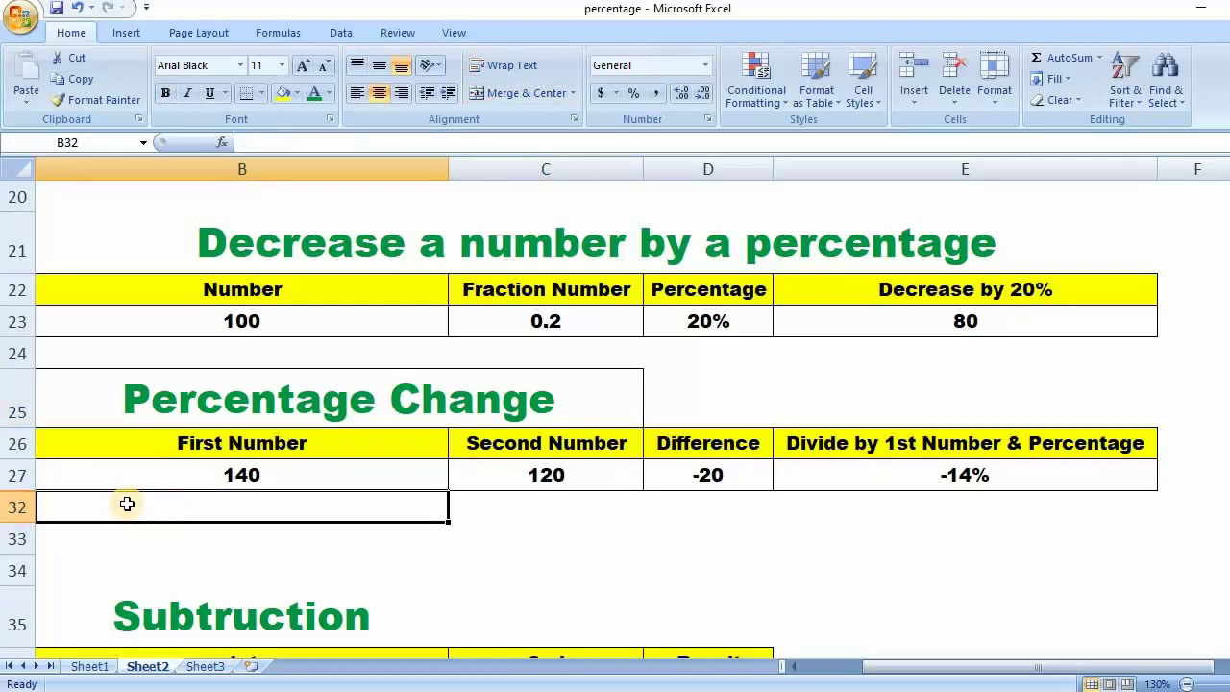
text(200)
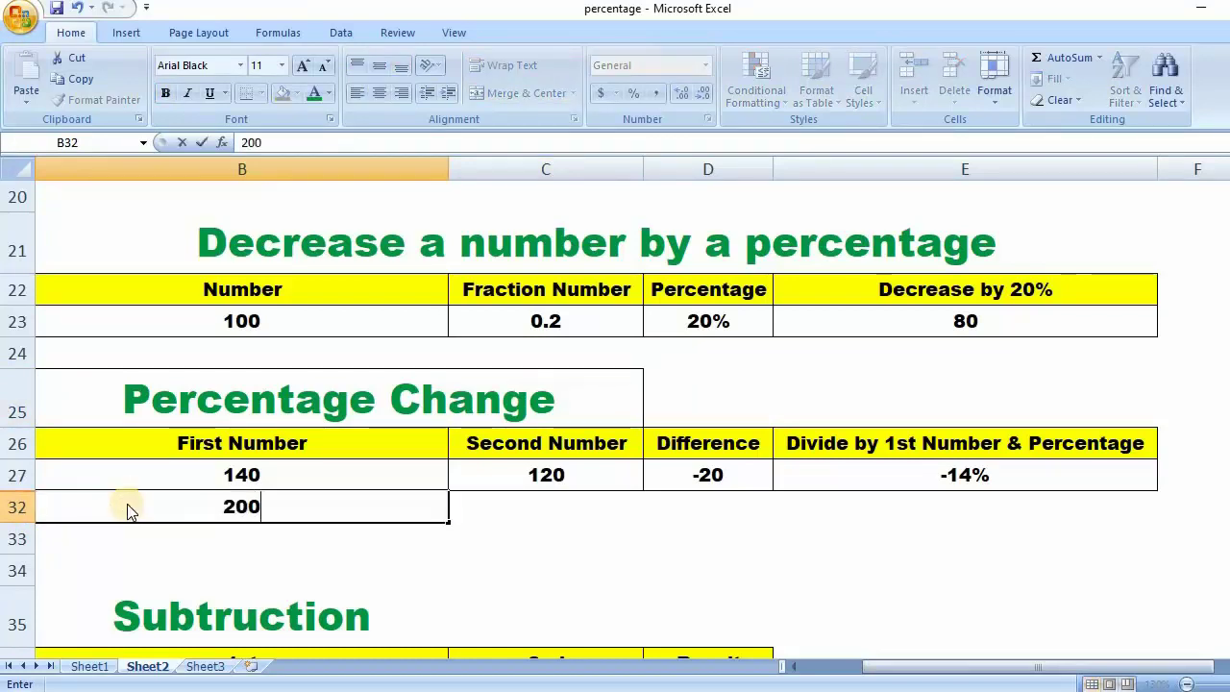
key(Tab)
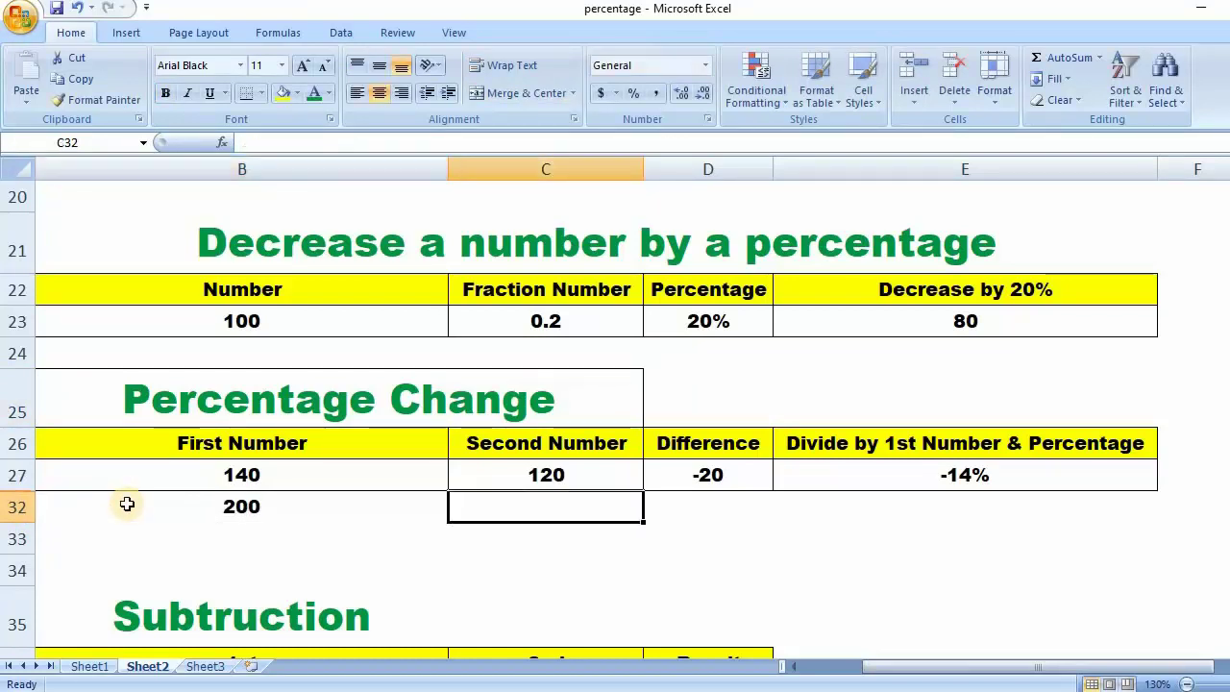
text(1)
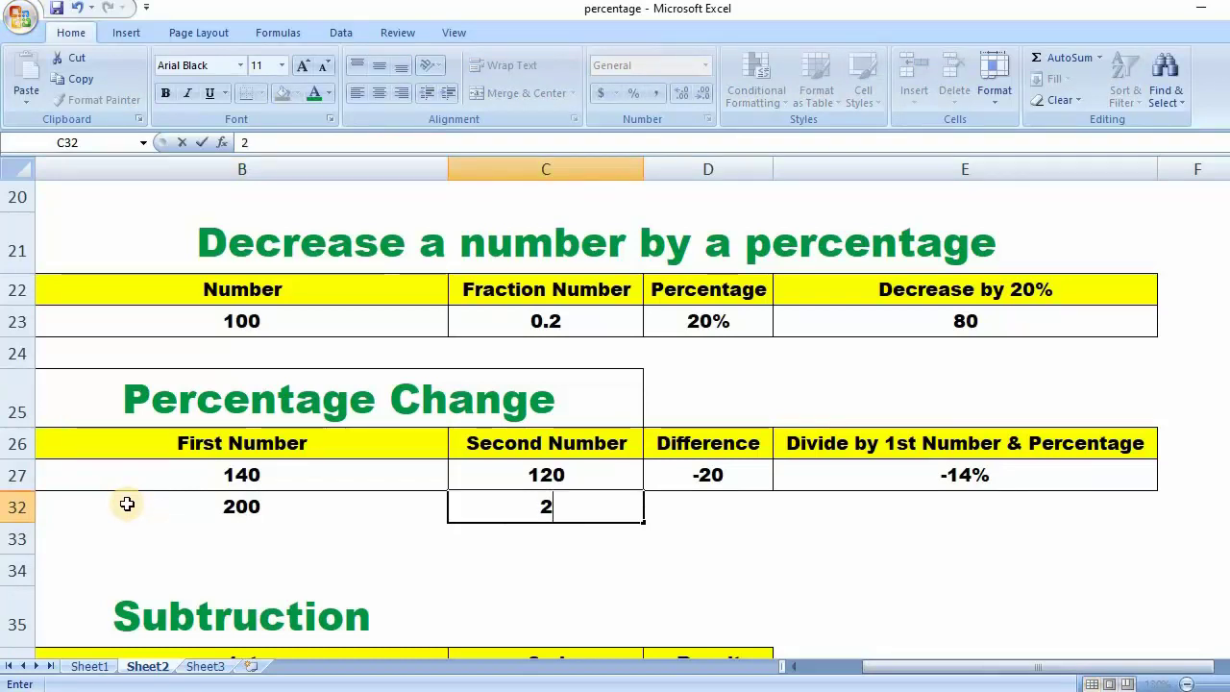
text(50)
key(Tab)
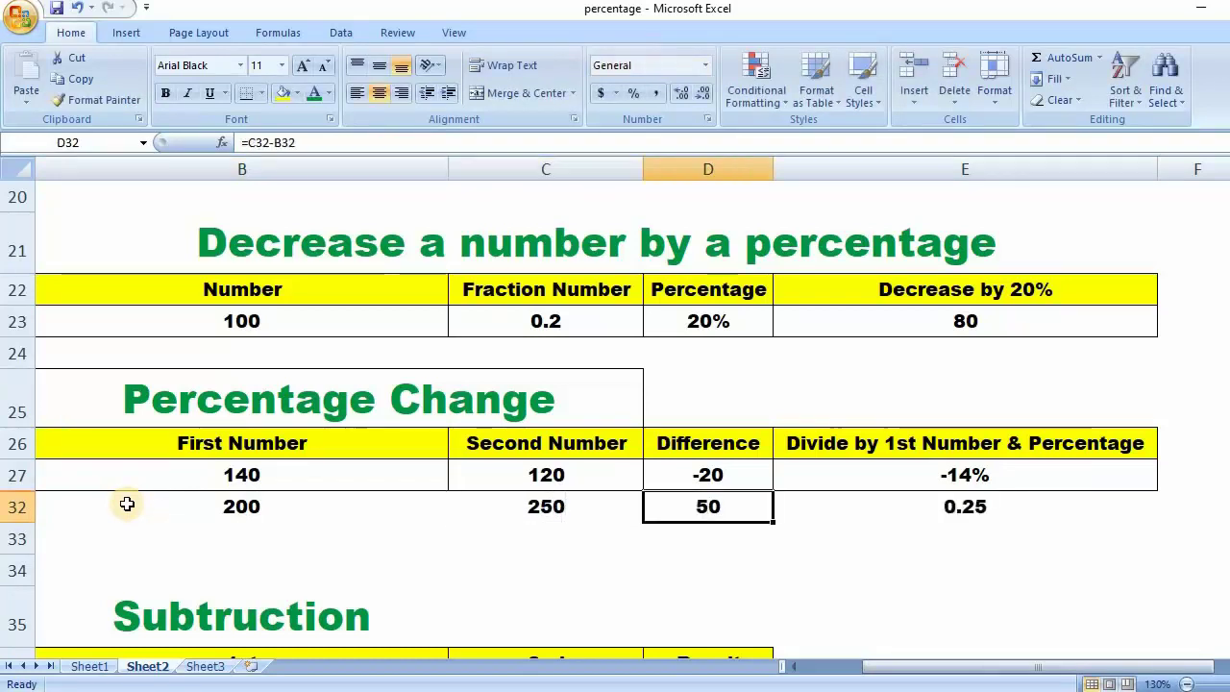
click(770, 548)
- Add another example in row 33 with first number 300 and second number 400, and check the formula in E33
click(252, 538)
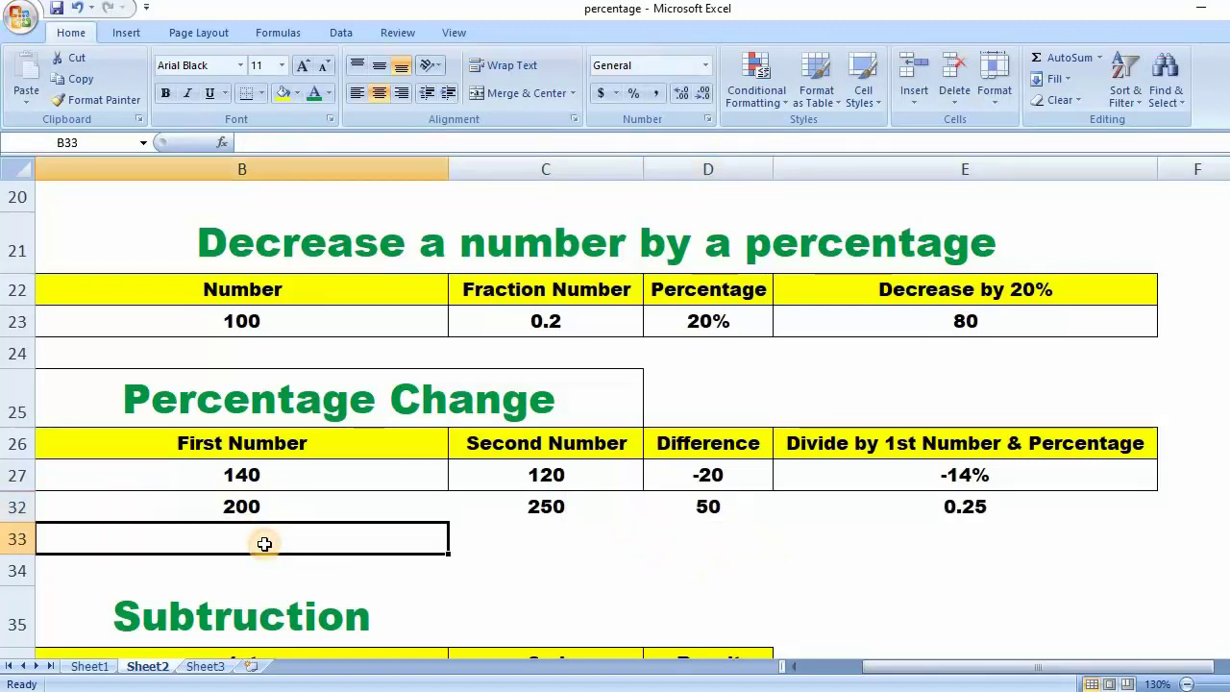
text(300)
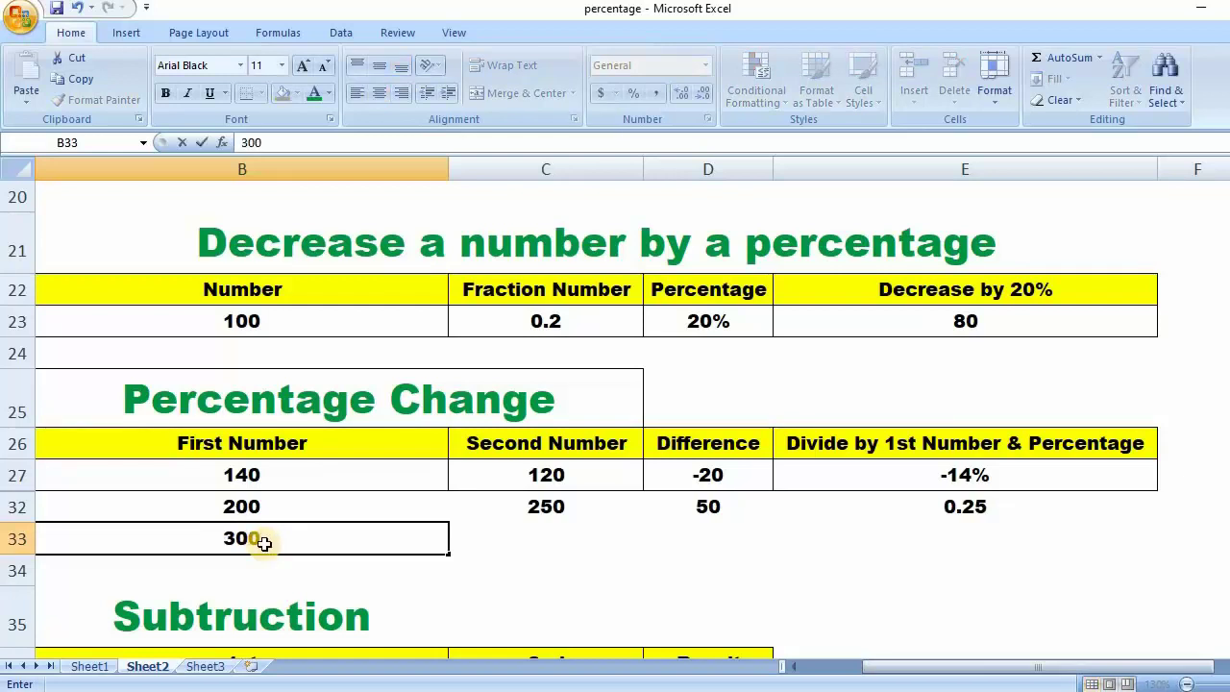
key(Tab)
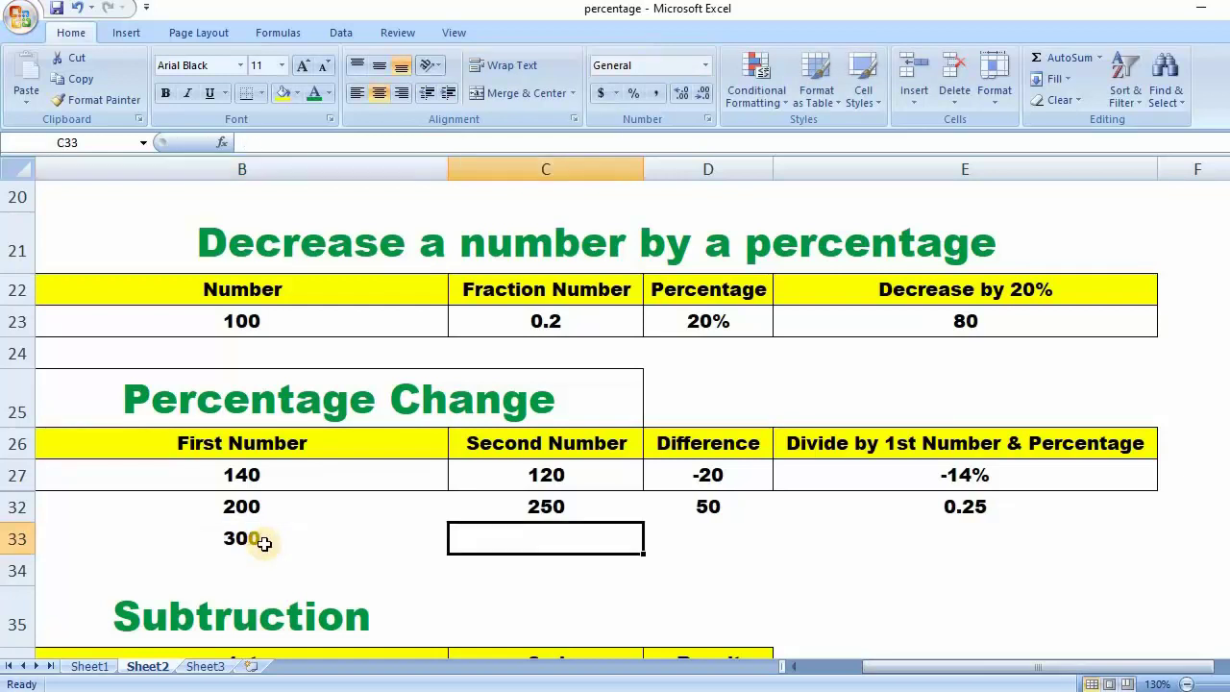
text(00)
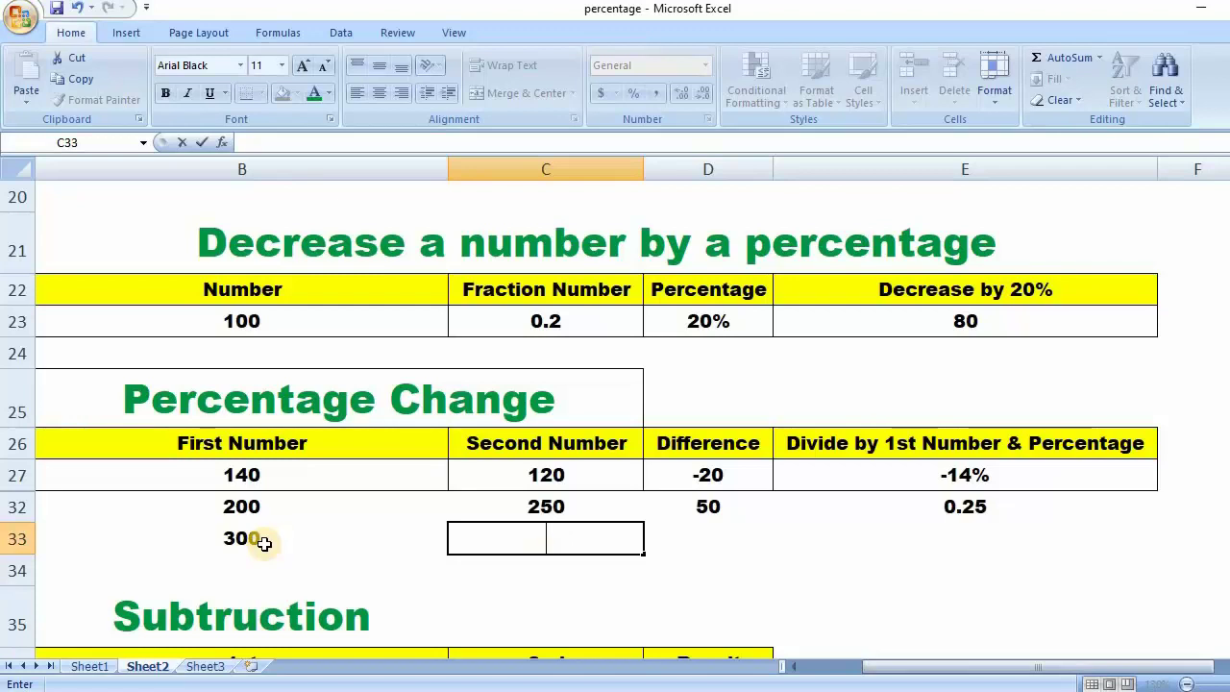
text(400)
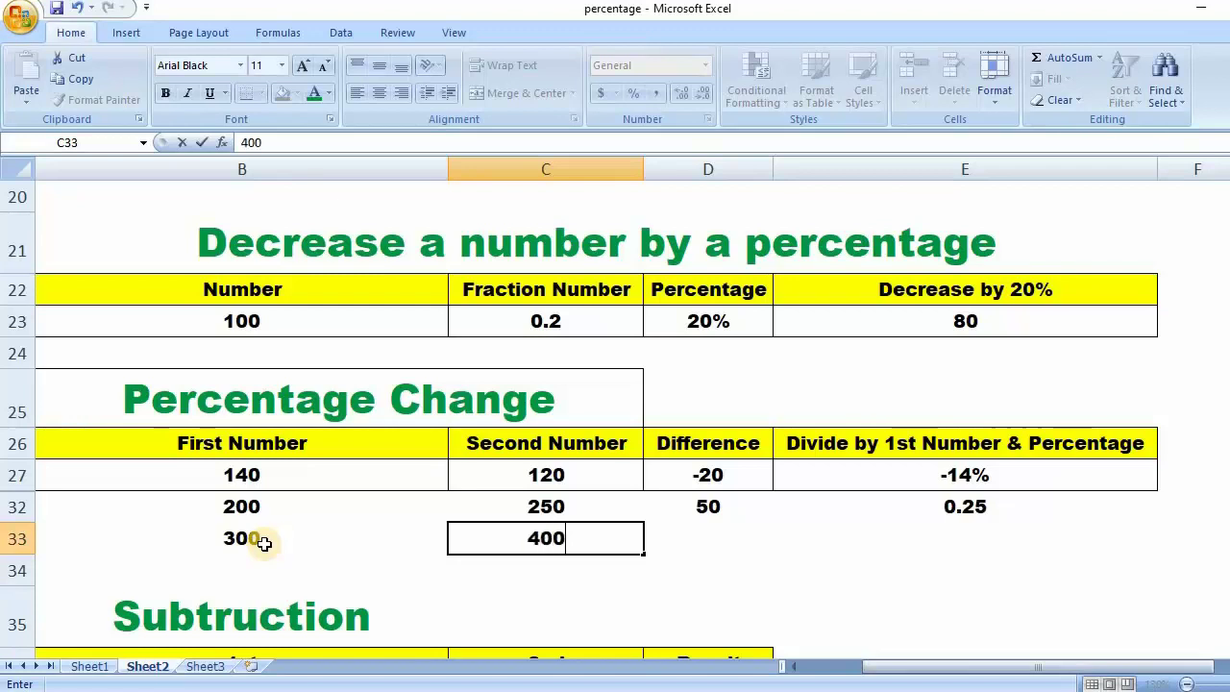
click(812, 589)
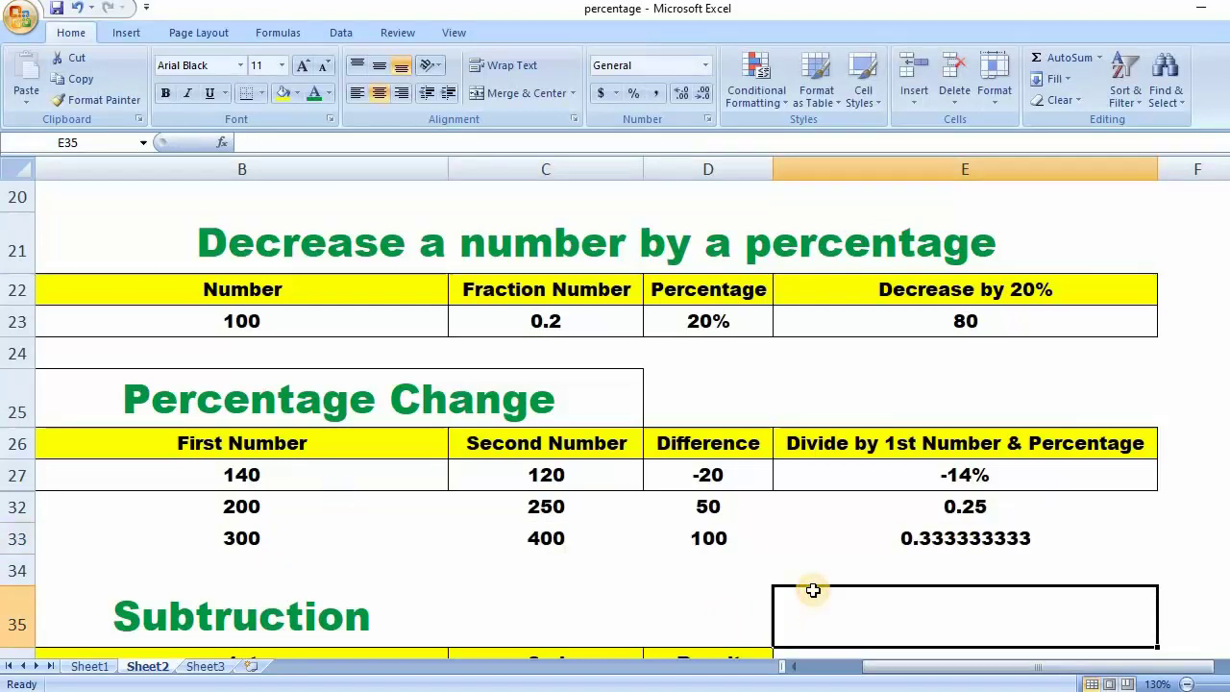
click(961, 538)
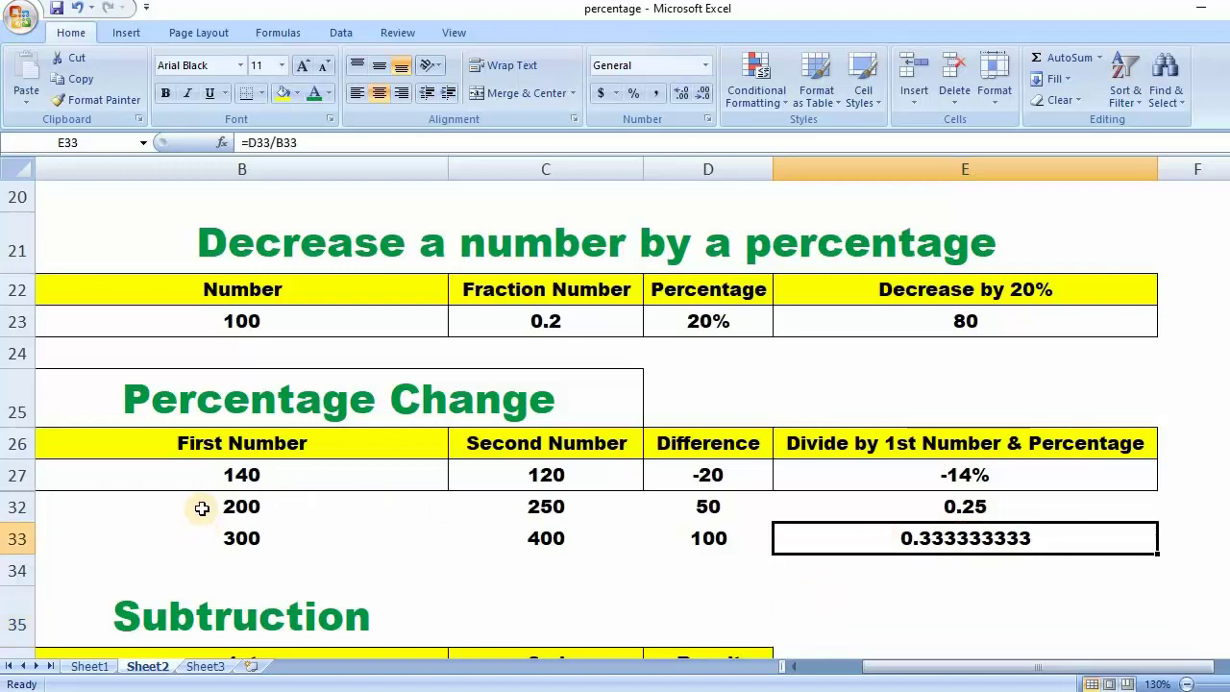
- Apply all borders to the new example rows in B32:E33
click(248, 505)
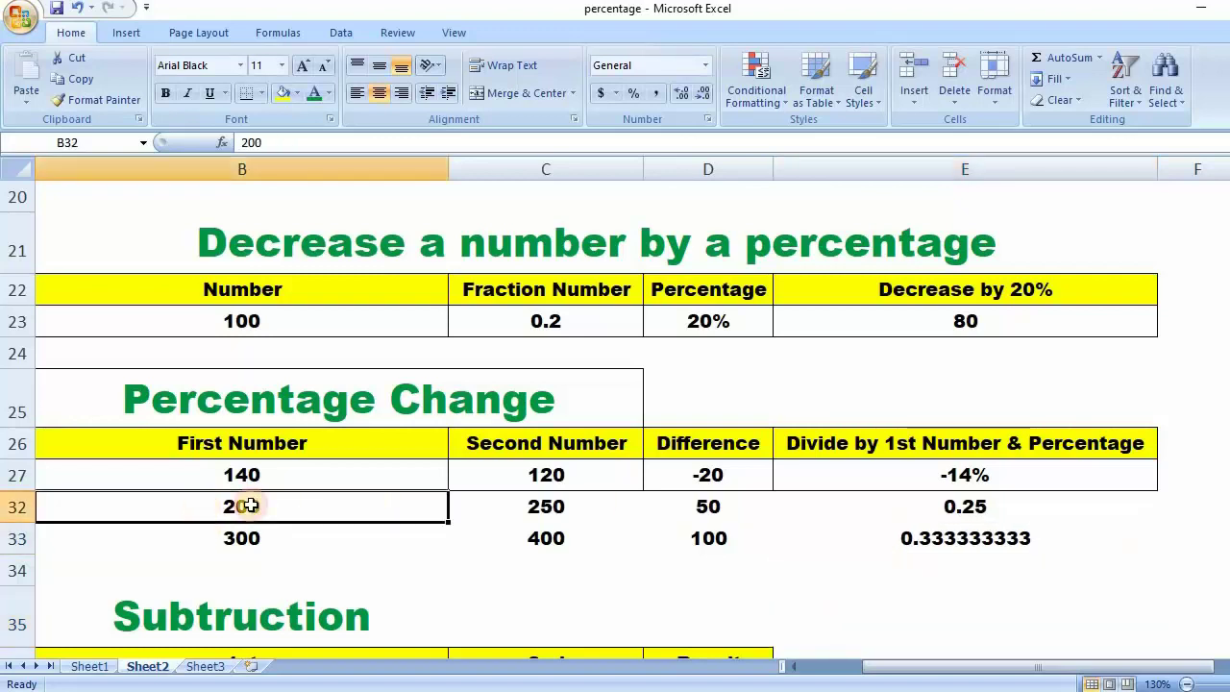
shift+click(993, 540)
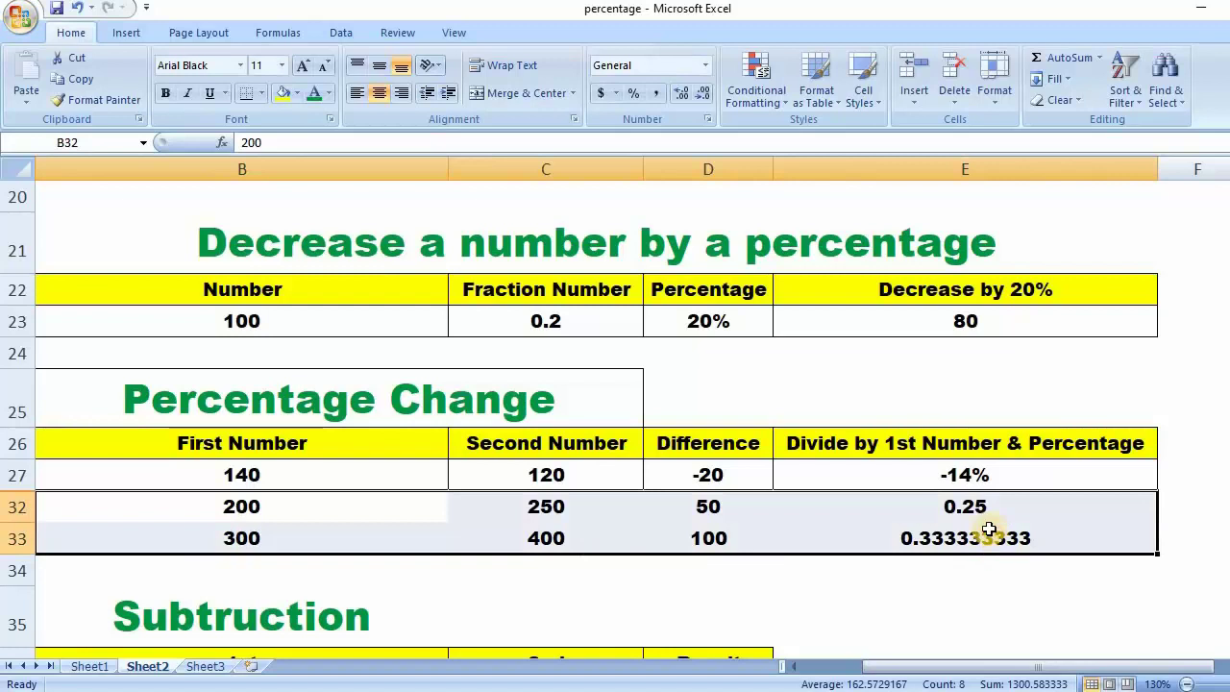
click(260, 94)
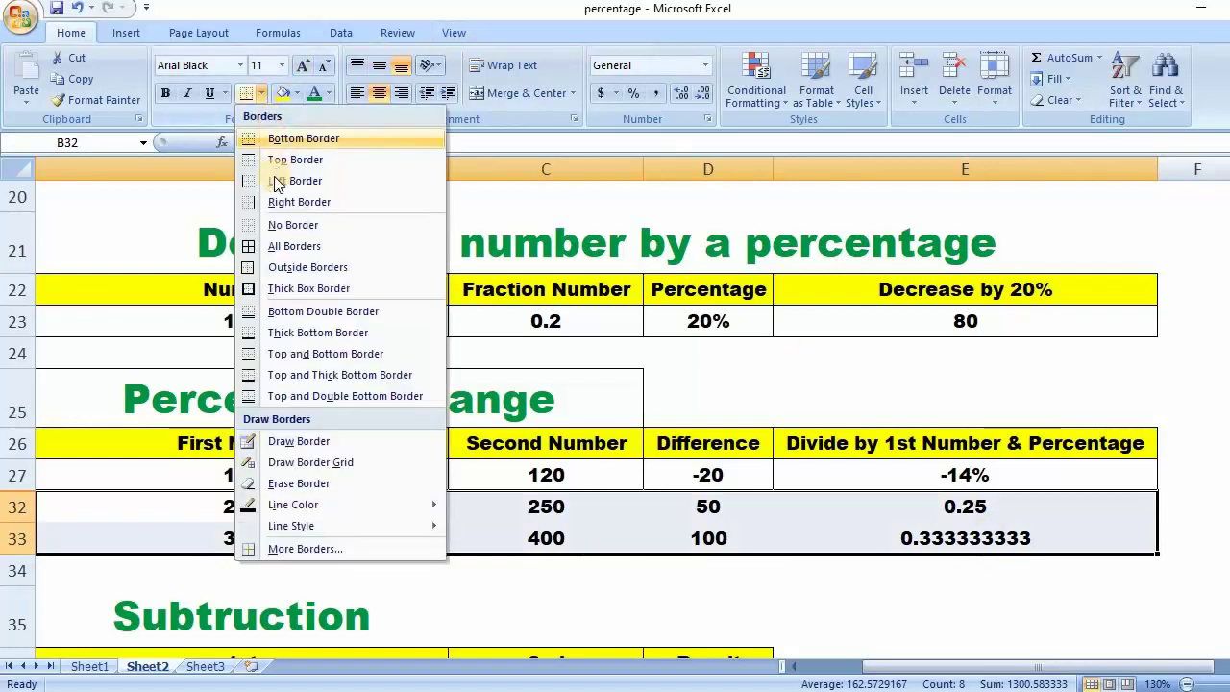
click(259, 247)
click(901, 601)
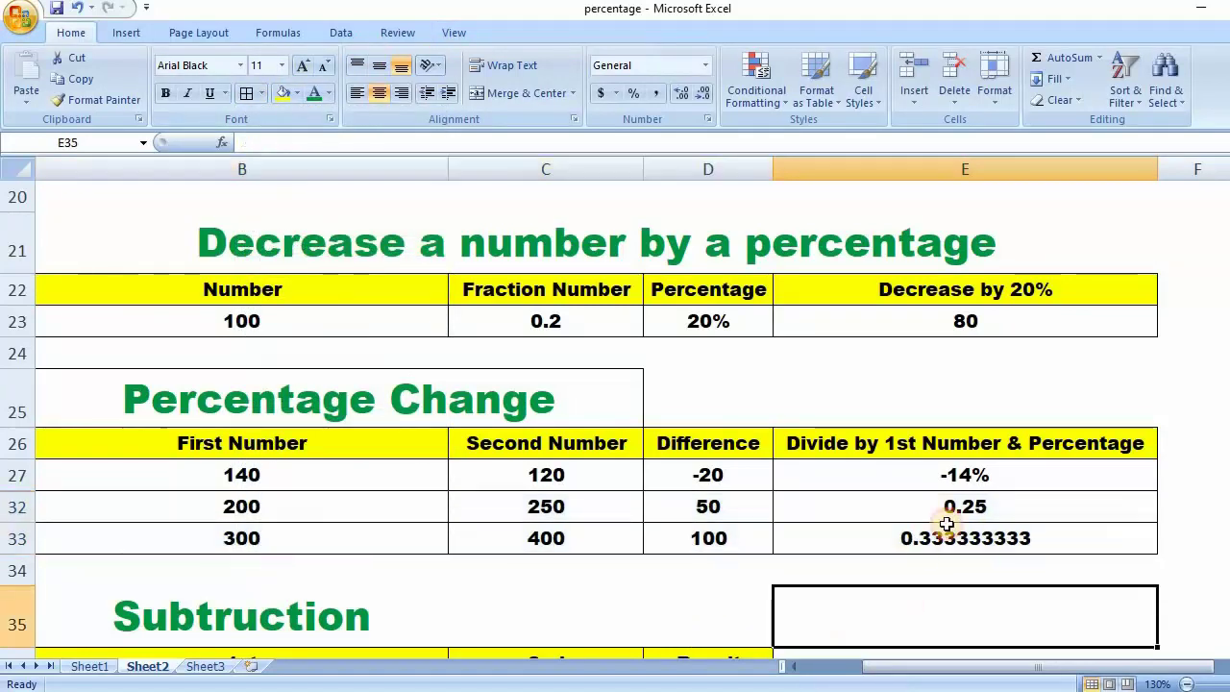
- Format the division results in E32 and E33 as percentages
click(954, 507)
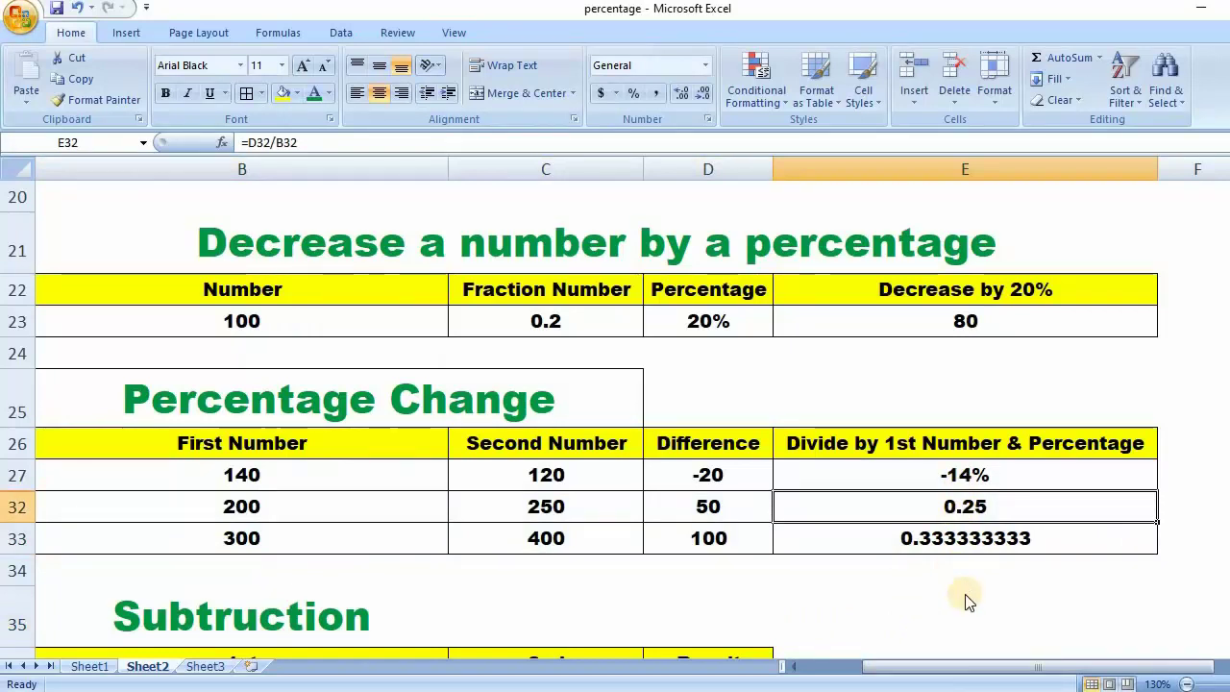
key(ctrl+shift+5)
click(1009, 543)
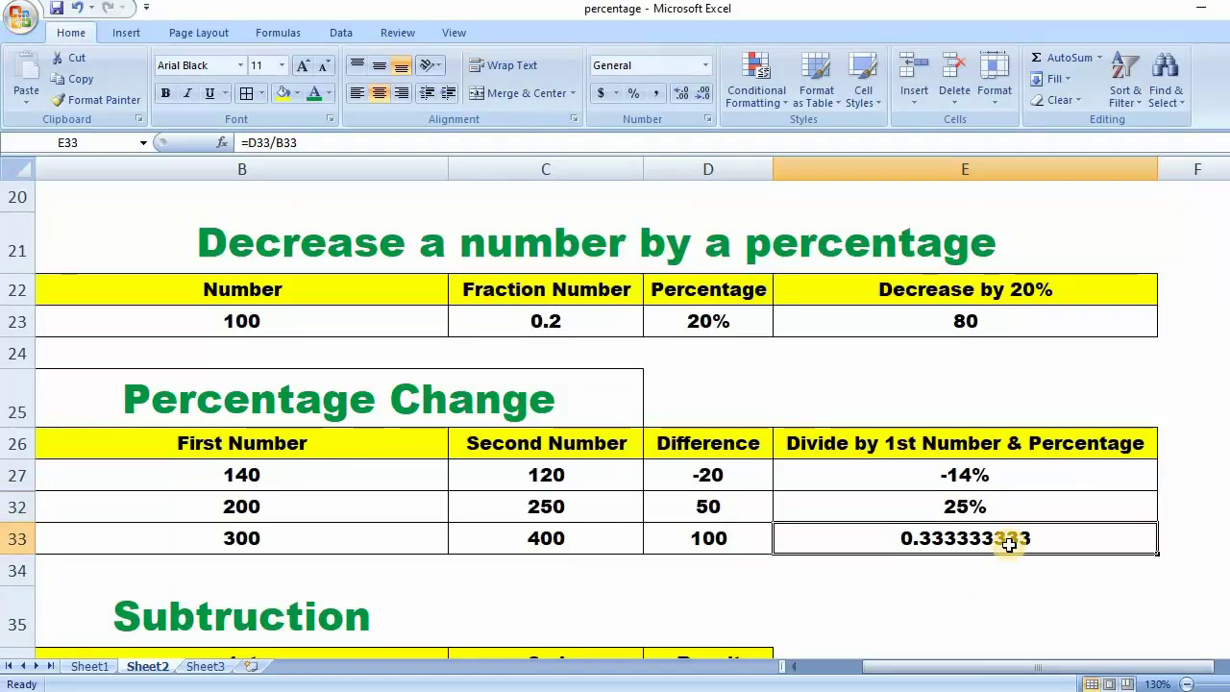
key(ctrl+shift+5)
click(861, 621)
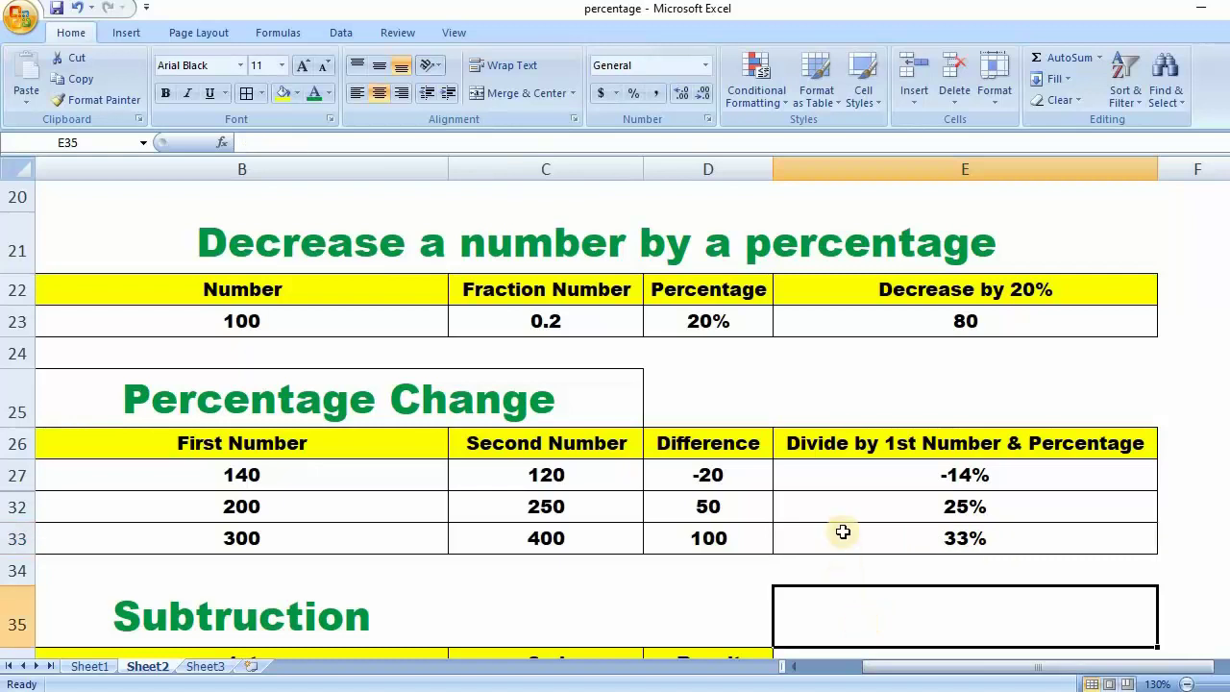
- Undo the percentage formatting of E33
click(875, 509)
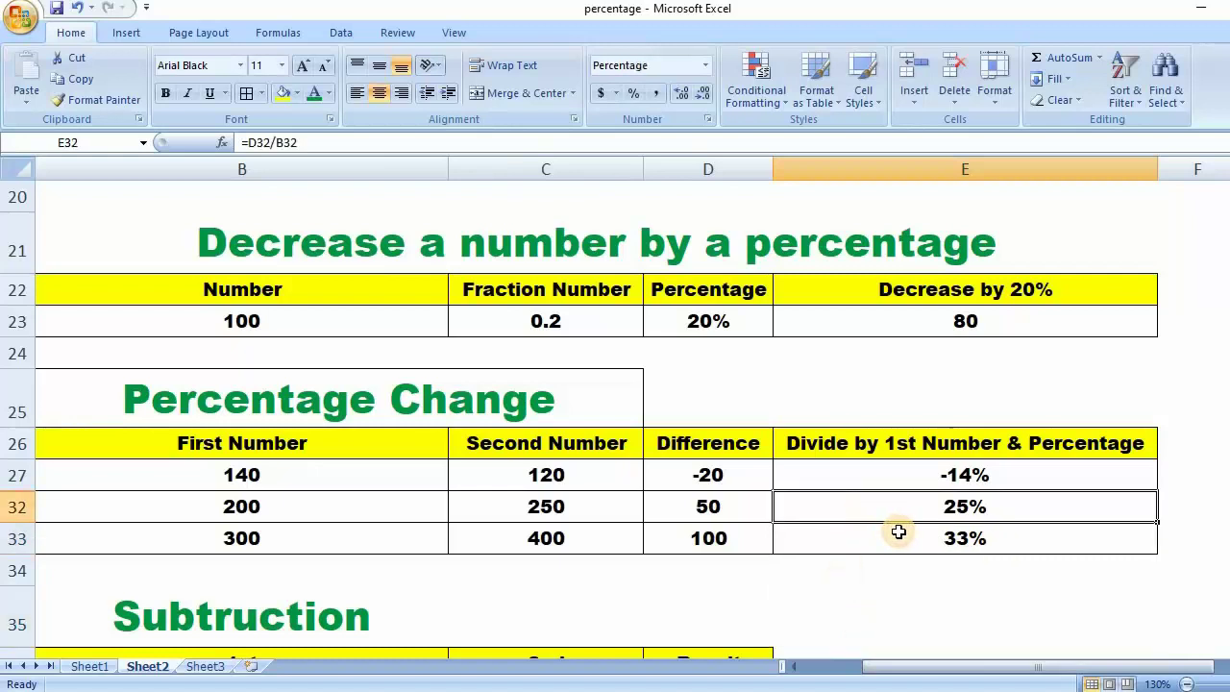
key(ctrl+z)
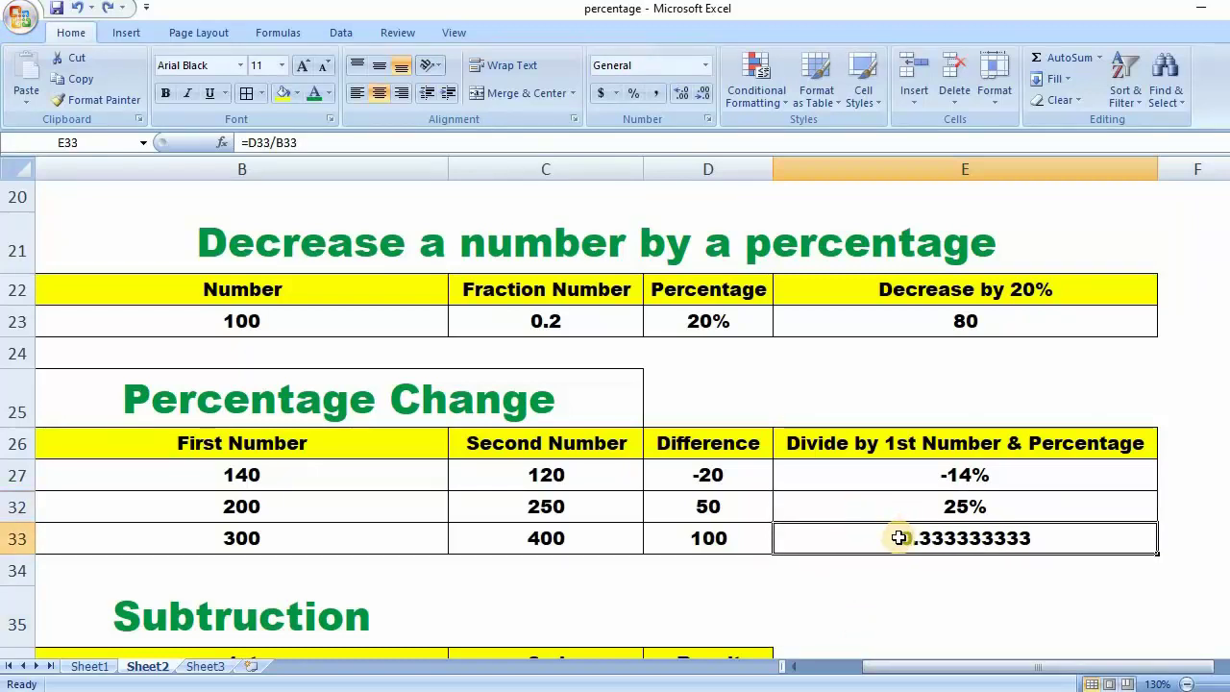
- Undo the percentage formatting of E32, and fill E27's formula and percentage format down through E33
key(ctrl+z)
click(1124, 481)
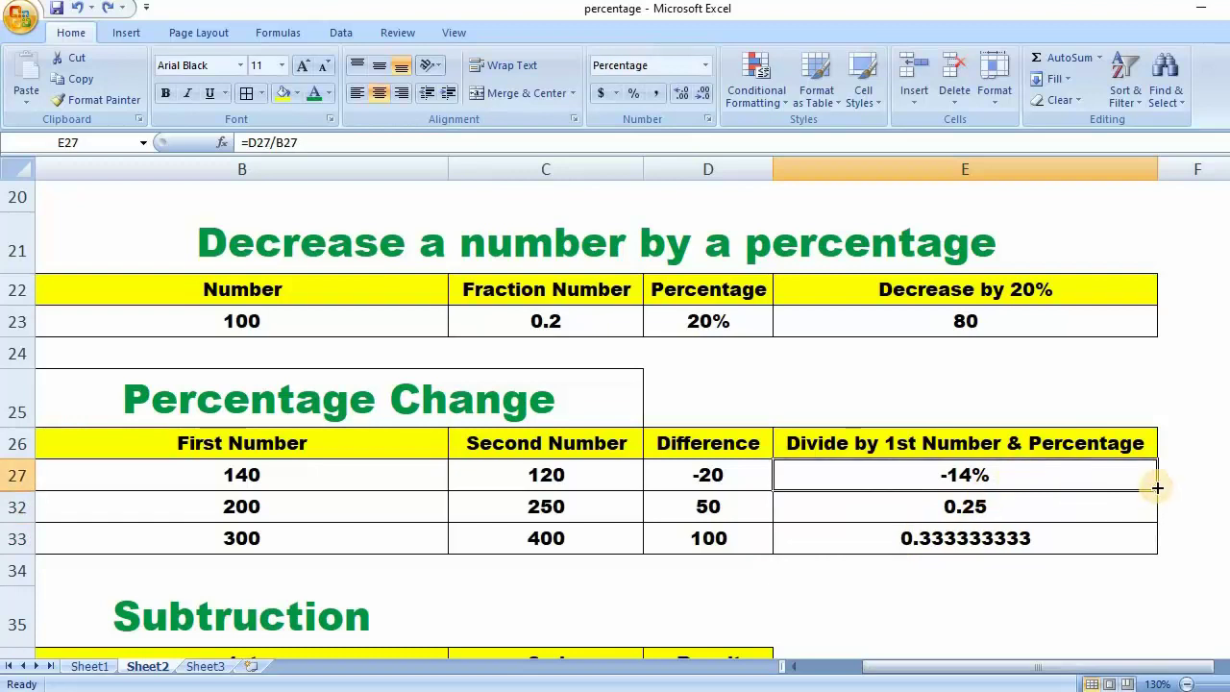
drag(1157, 488, 1158, 550)
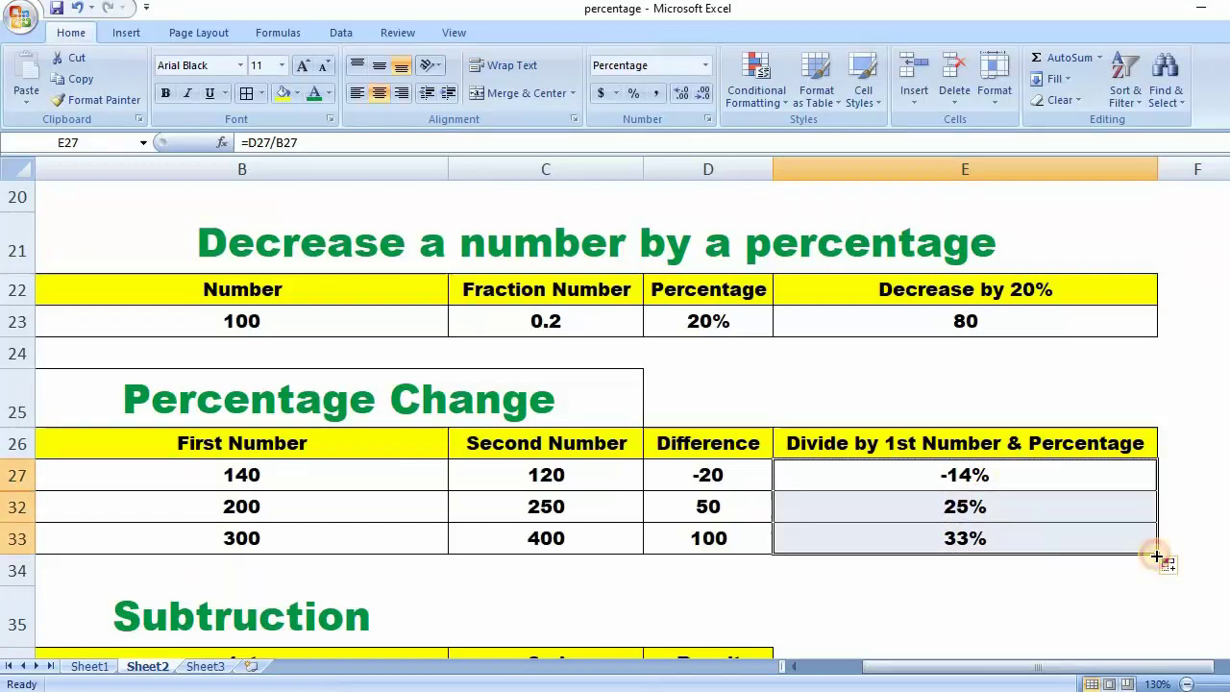
click(1001, 620)
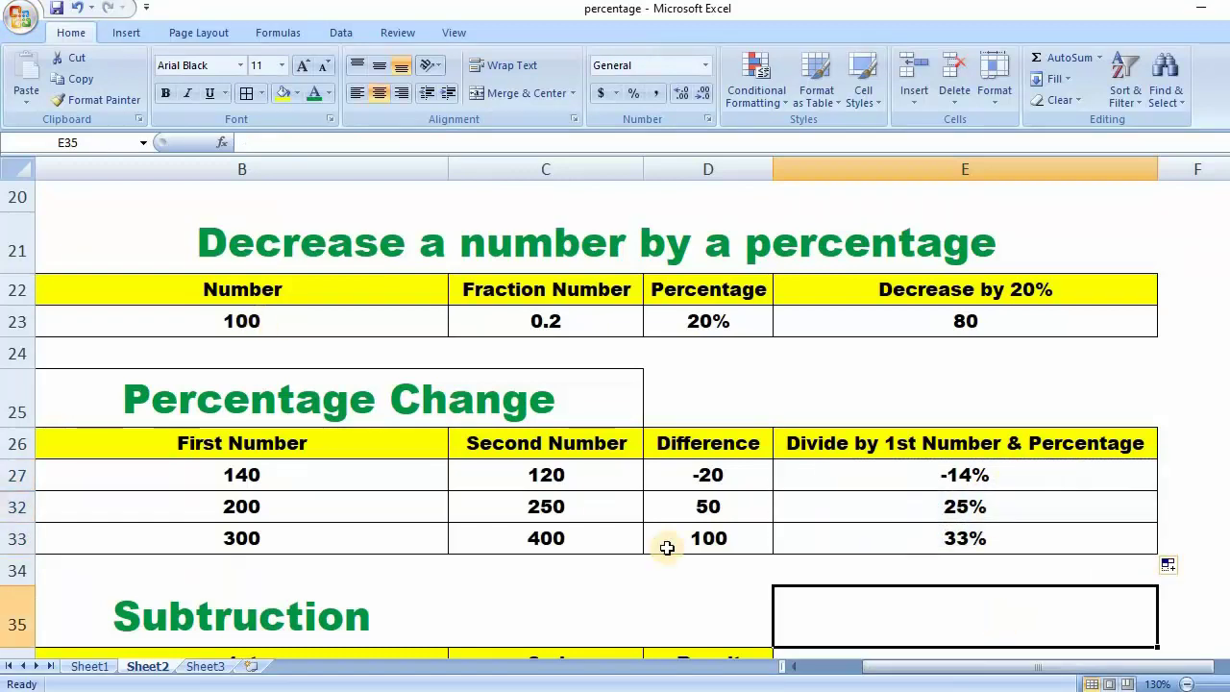
- Review the percentage conversion and increase examples in rows 8, 14 and 19, checking their numbers and percentage cells
scroll(667, 548, down, 1)
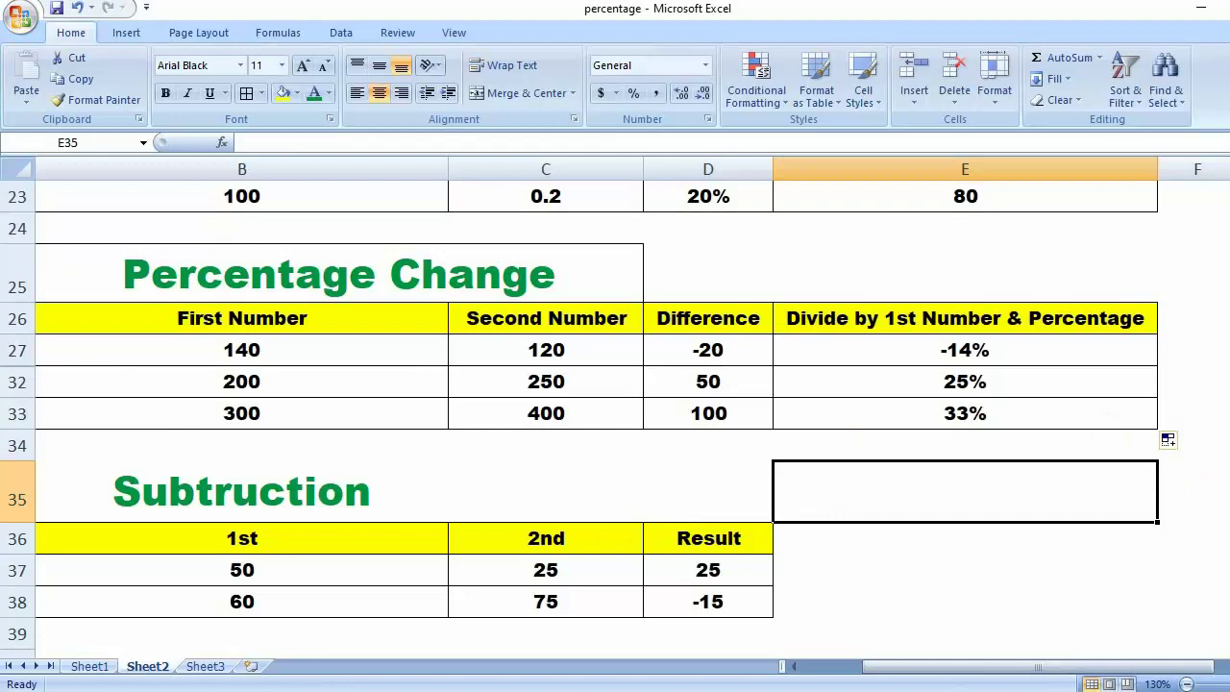
scroll(362, 348, up, 3)
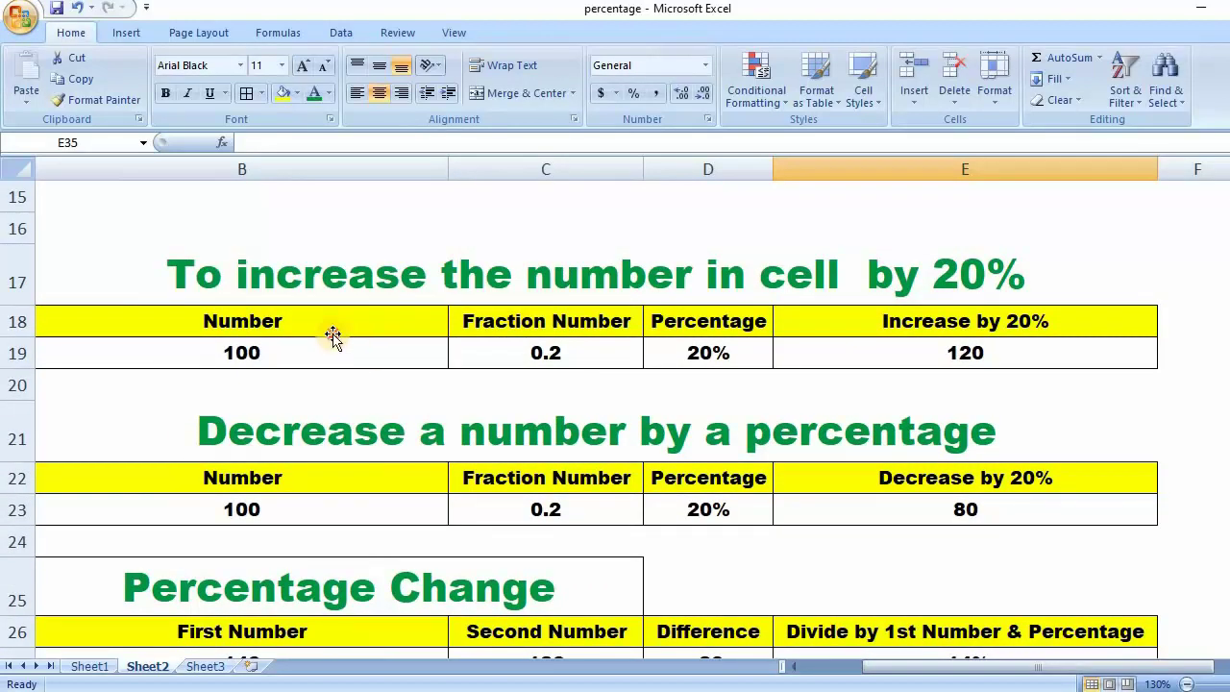
click(335, 346)
click(483, 346)
click(754, 357)
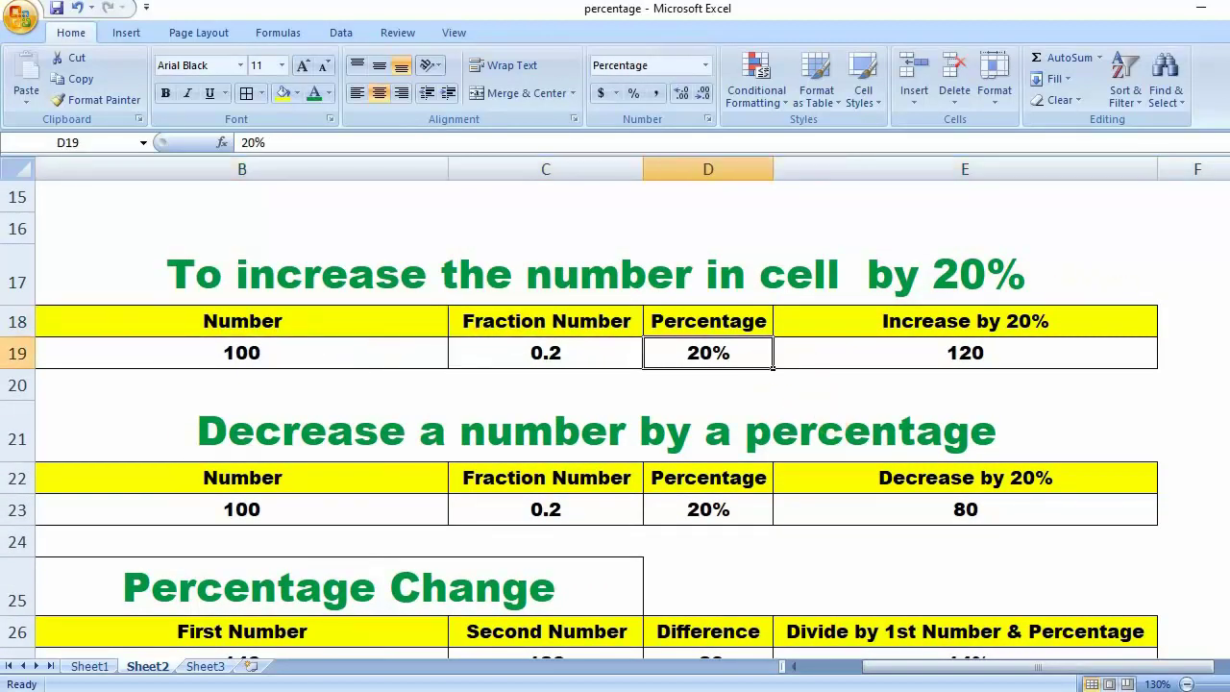
scroll(281, 318, up, 3)
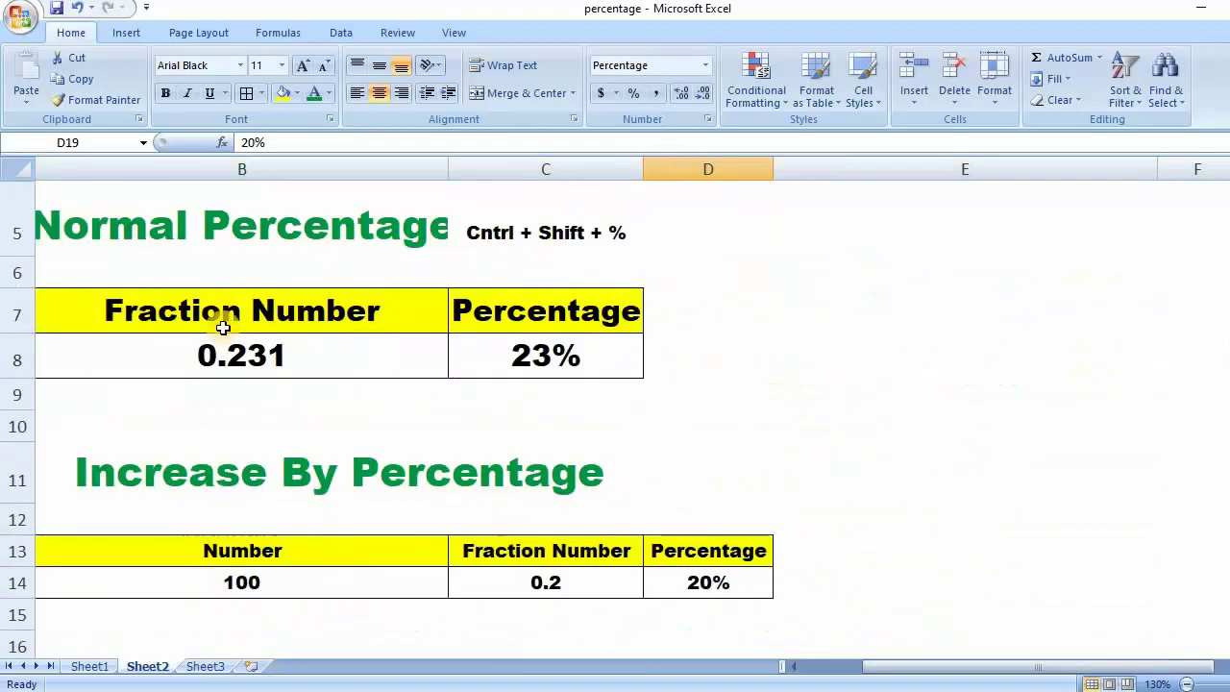
click(624, 352)
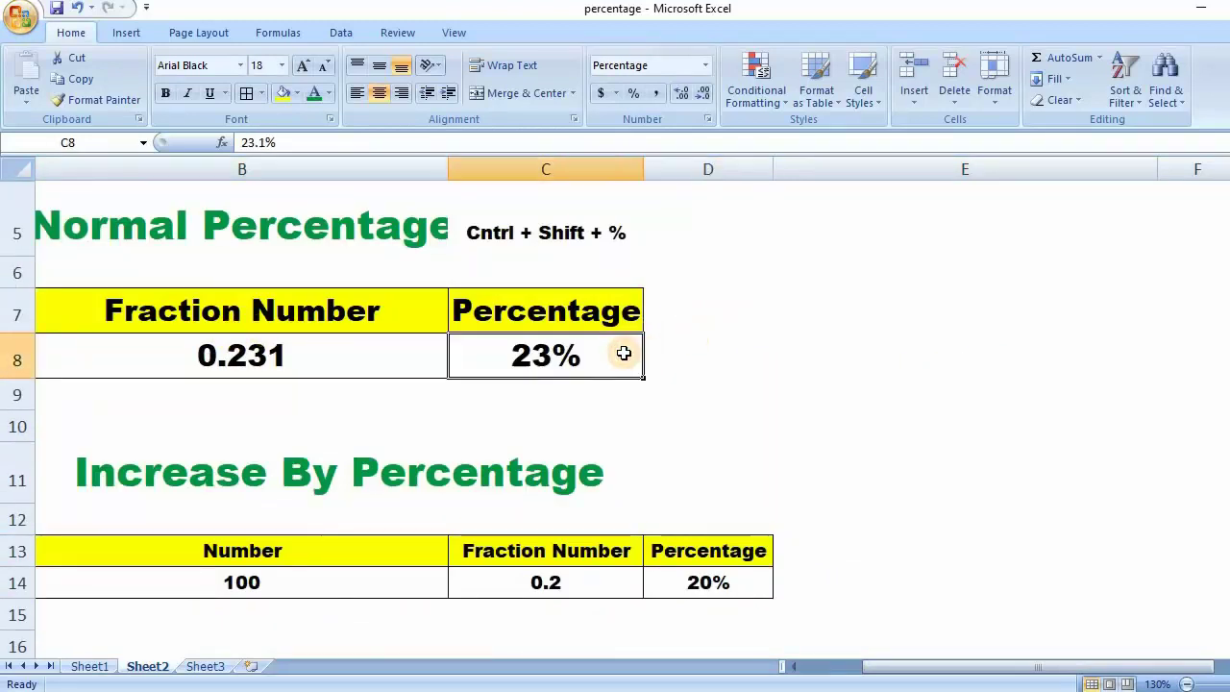
scroll(722, 345, down, 3)
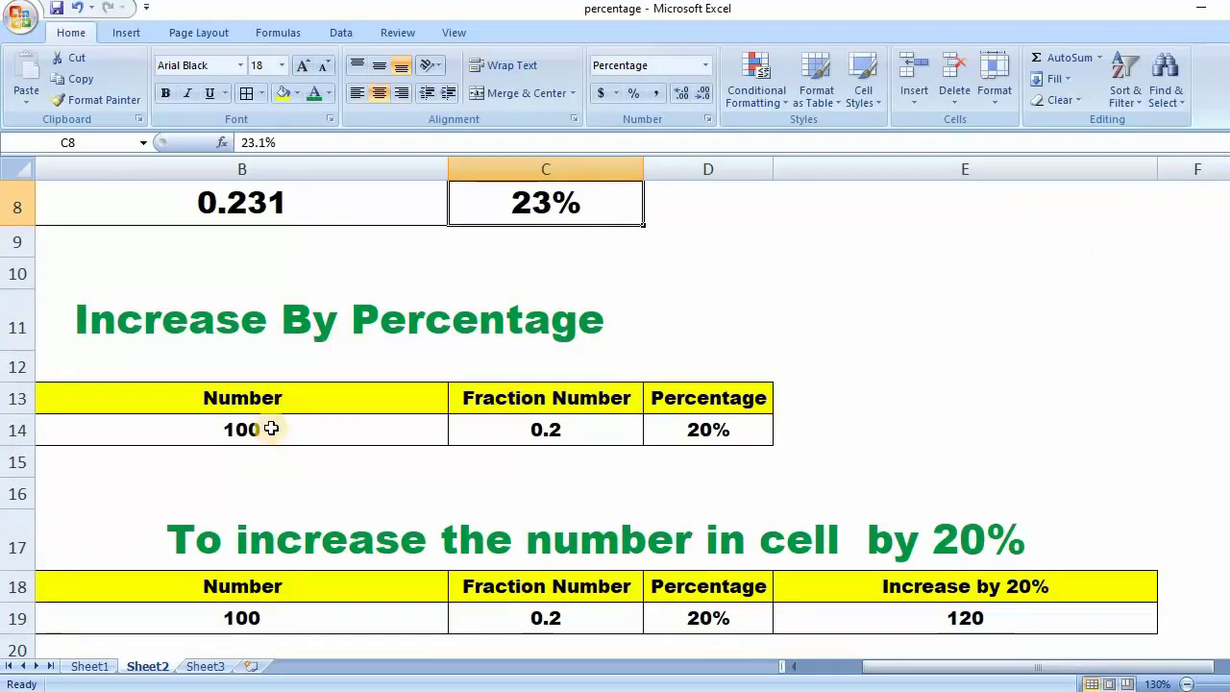
click(241, 319)
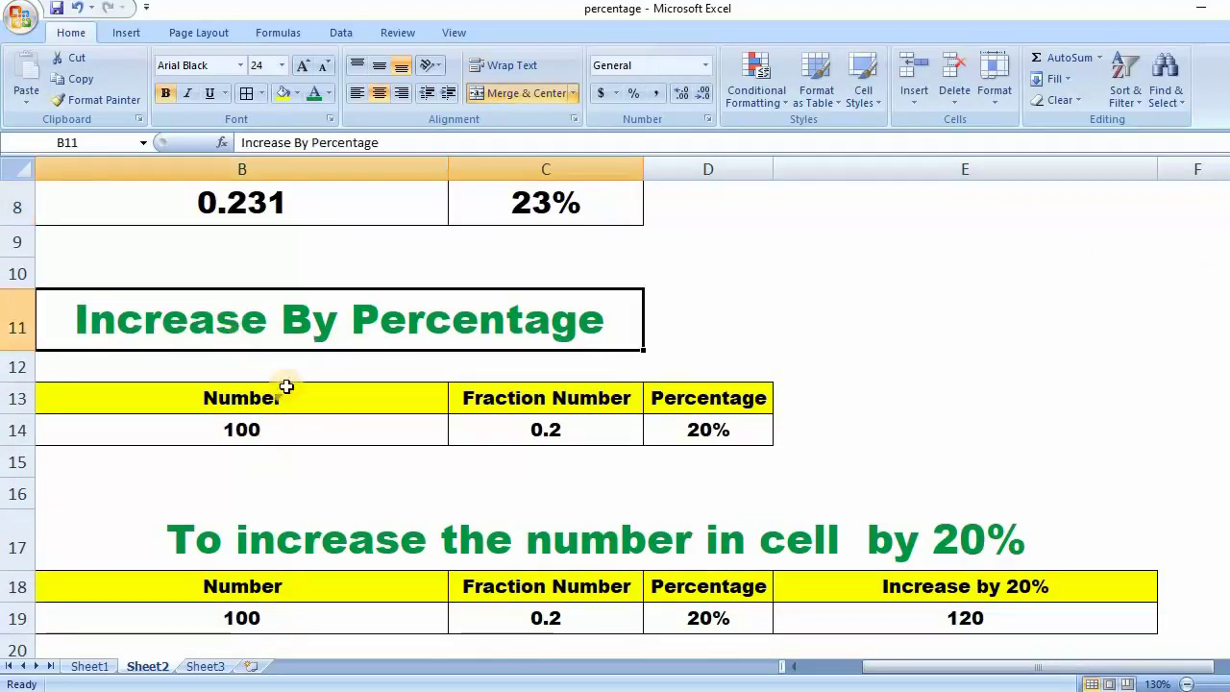
click(289, 427)
click(696, 435)
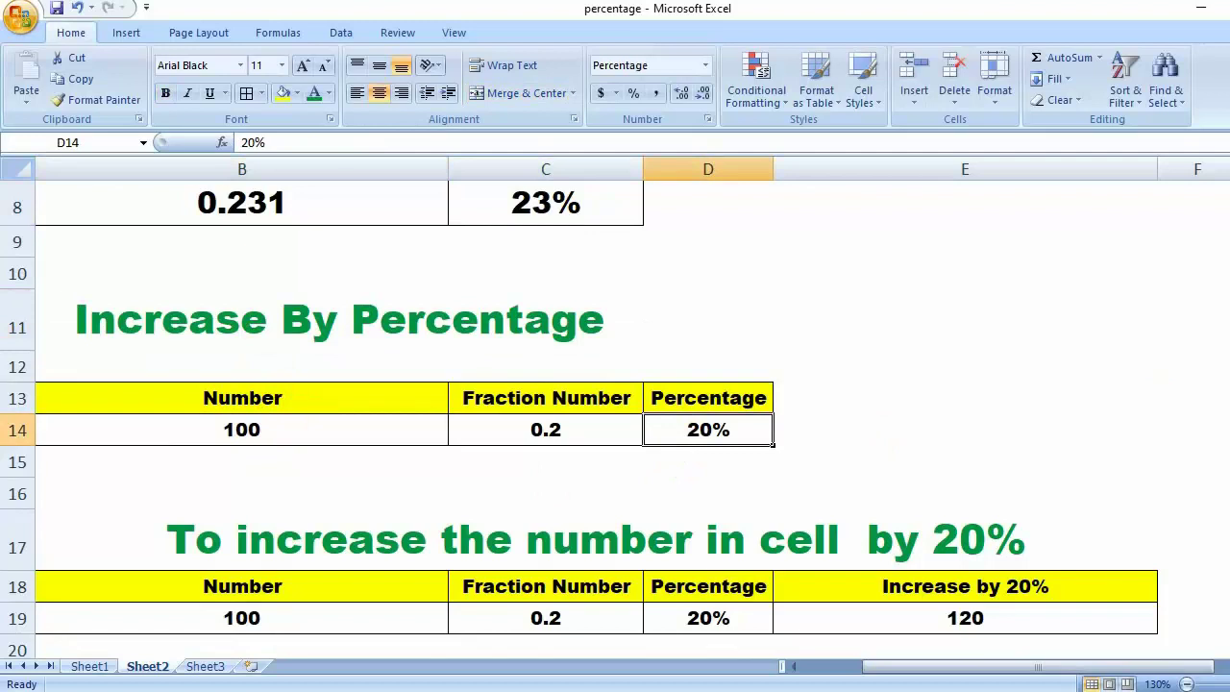
scroll(288, 298, down, 2)
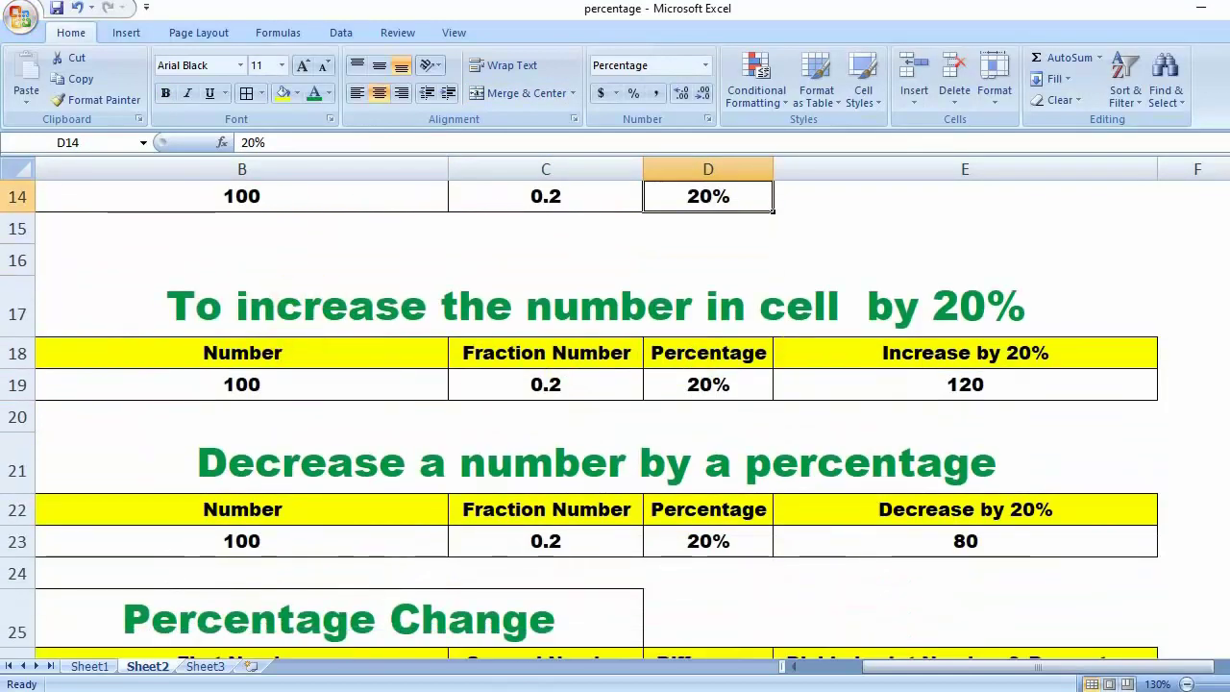
scroll(615, 413, down, 2)
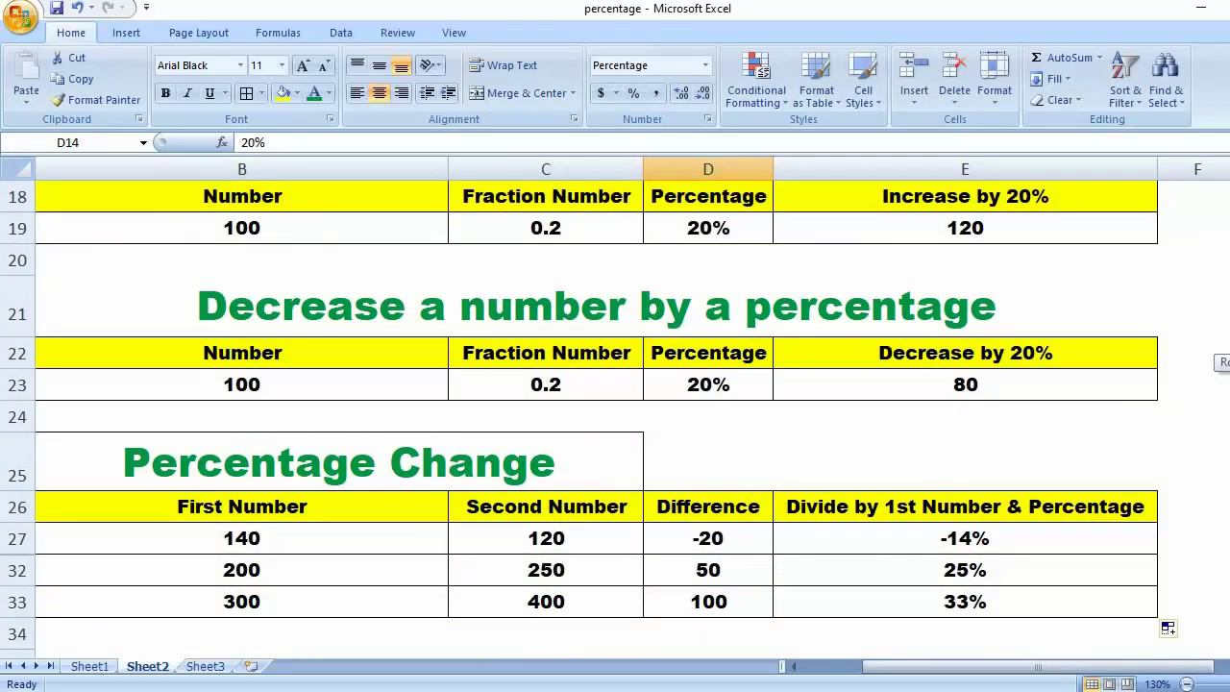
- Examine the Percentage Change table, checking its input numbers, differences and division results in rows 27 to 33
click(320, 471)
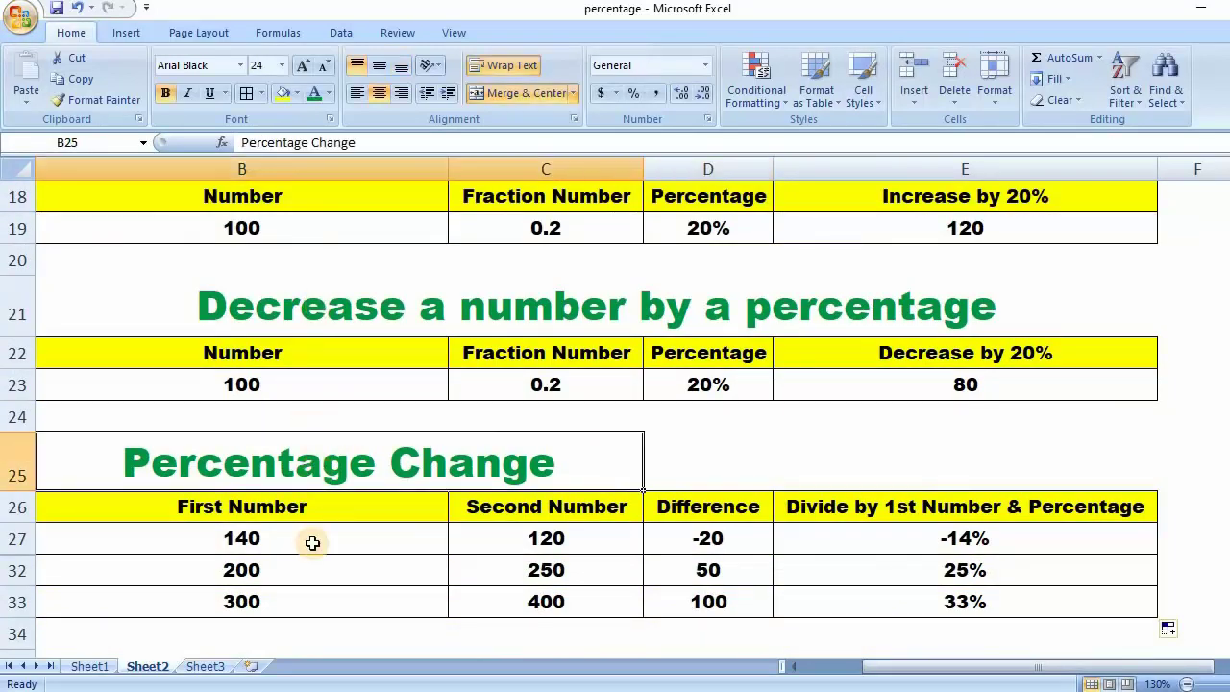
click(313, 543)
click(636, 545)
click(859, 549)
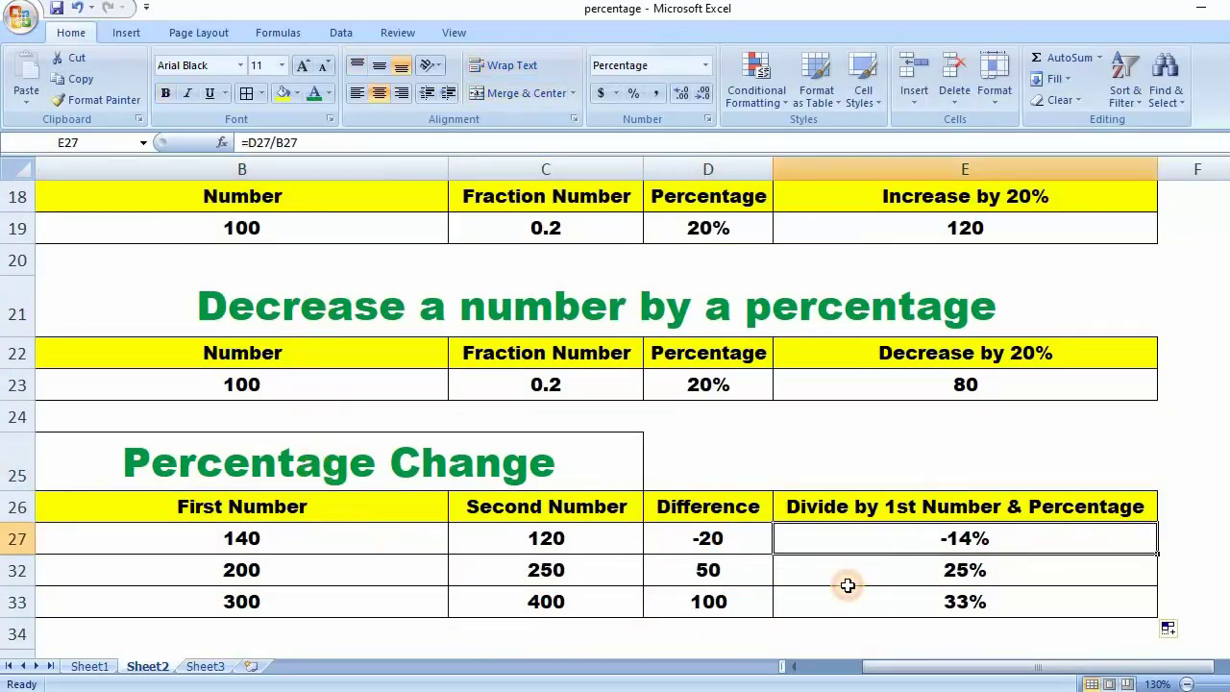
click(846, 577)
click(817, 607)
click(667, 601)
click(620, 603)
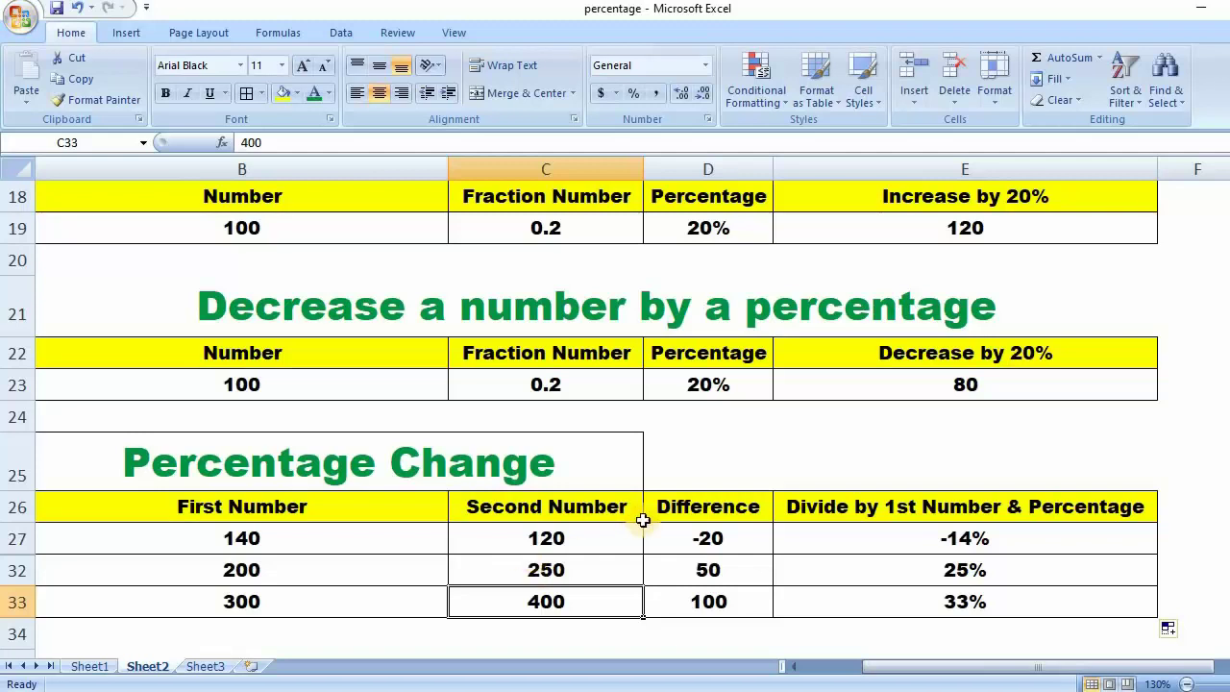
- Examine the Subtruction example in row 37, checking both input numbers and the formula in its Result cell
scroll(620, 522, down, 1)
scroll(619, 521, down, 1)
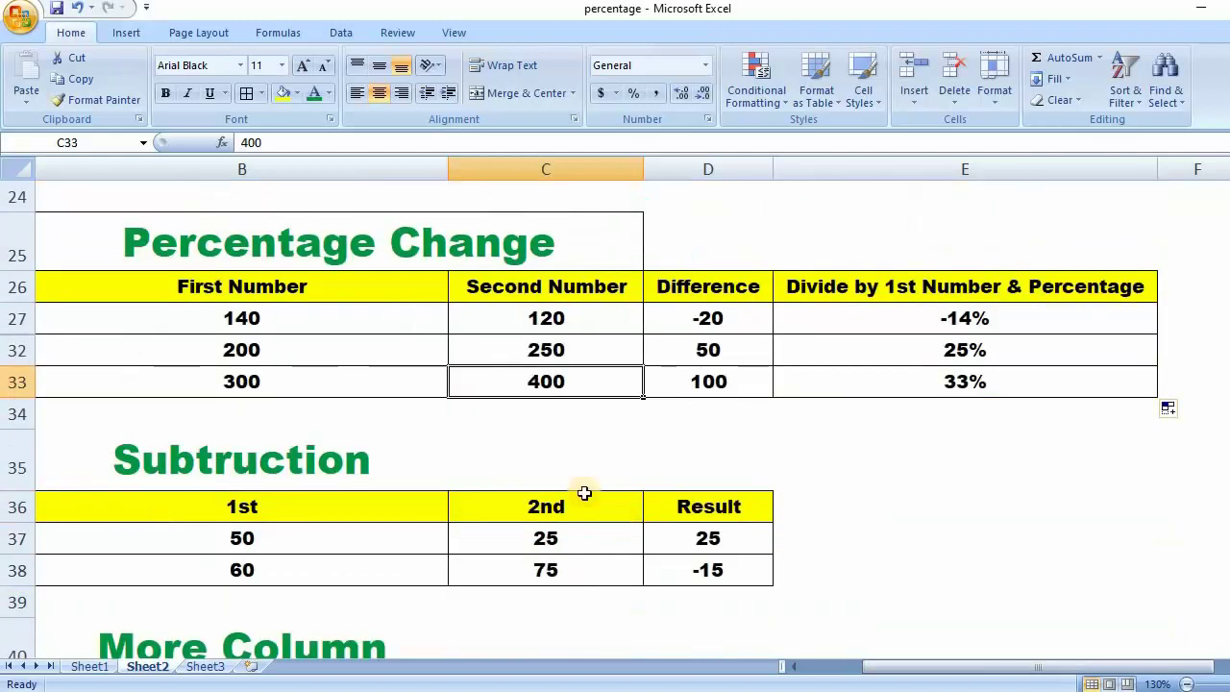
scroll(516, 470, down, 2)
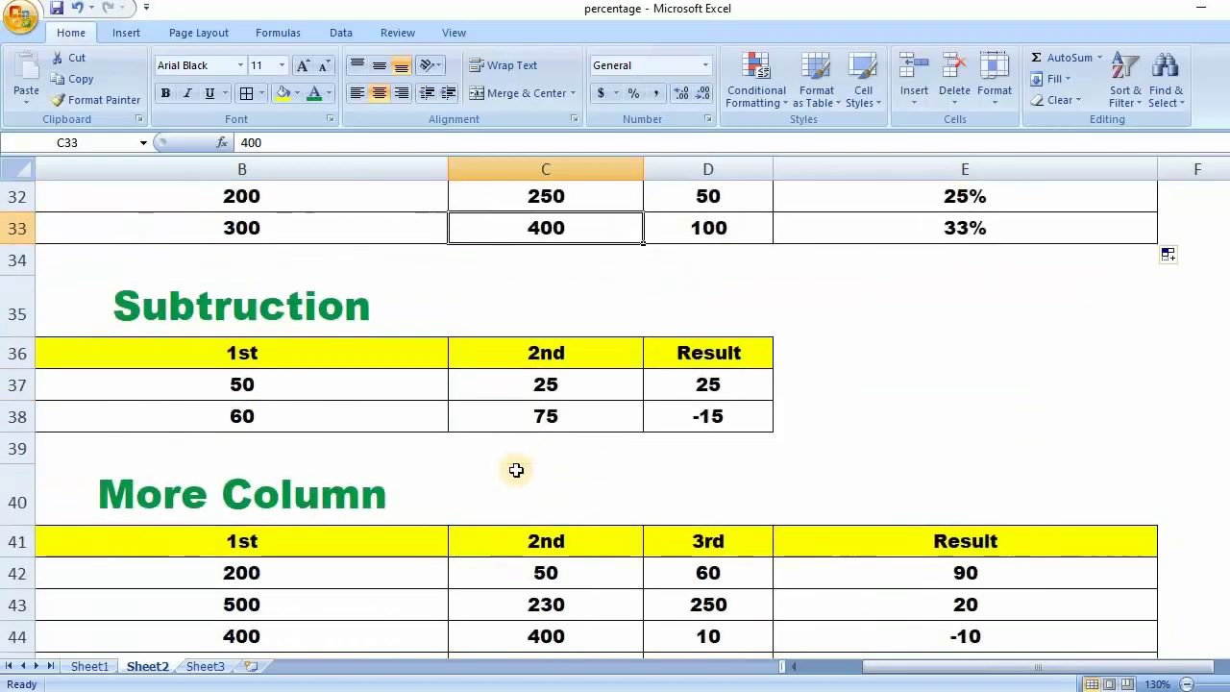
click(248, 316)
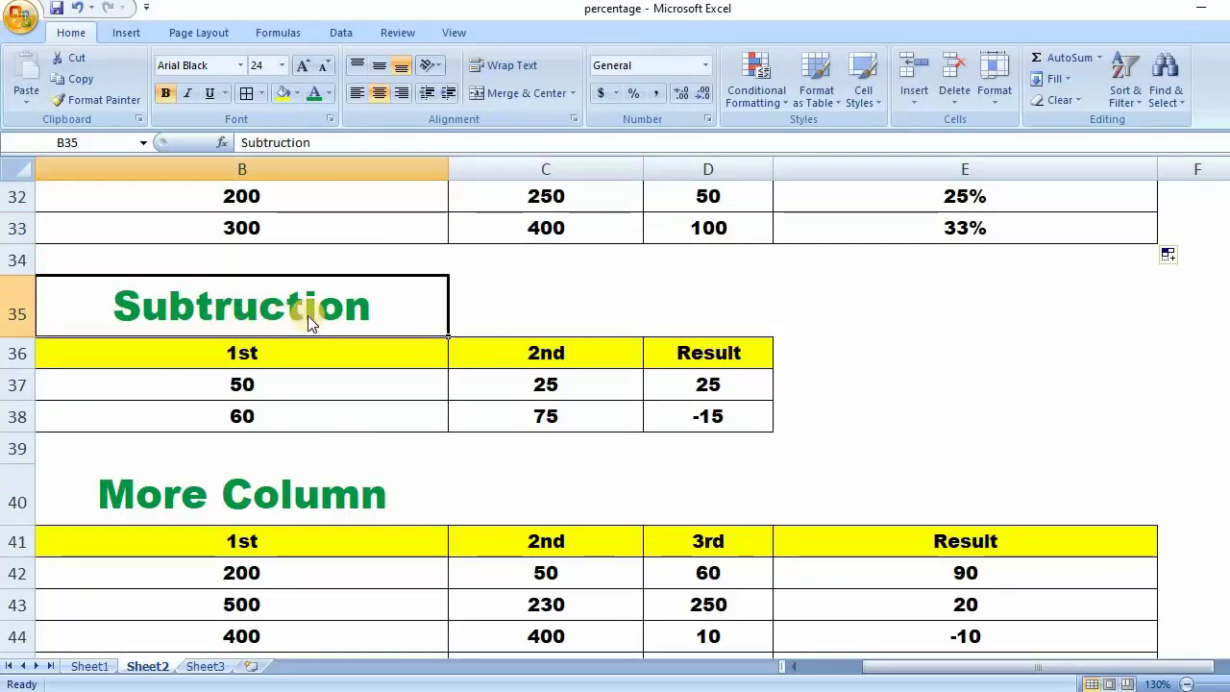
click(468, 303)
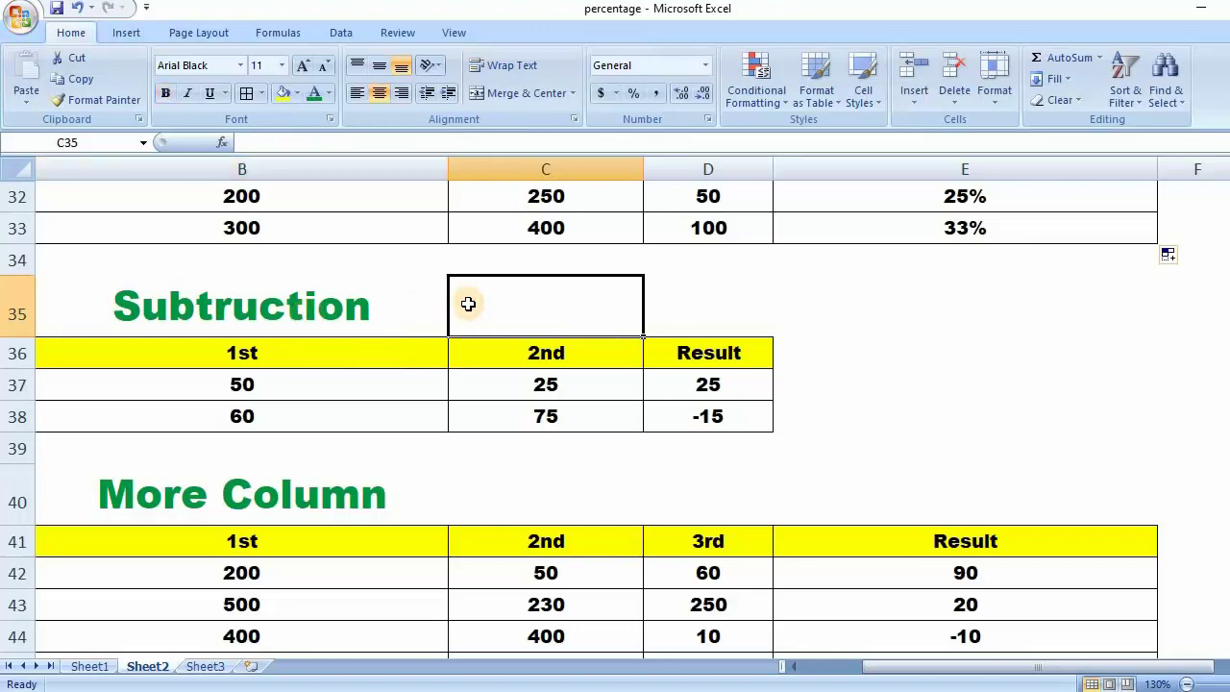
click(354, 301)
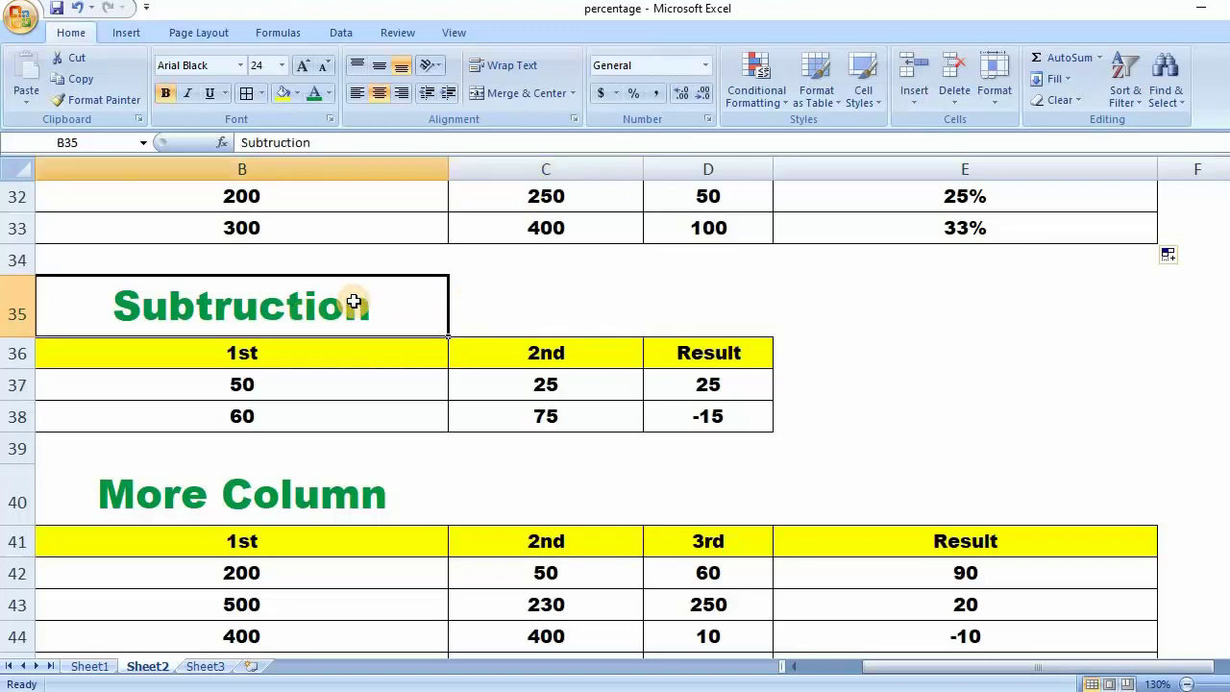
click(238, 384)
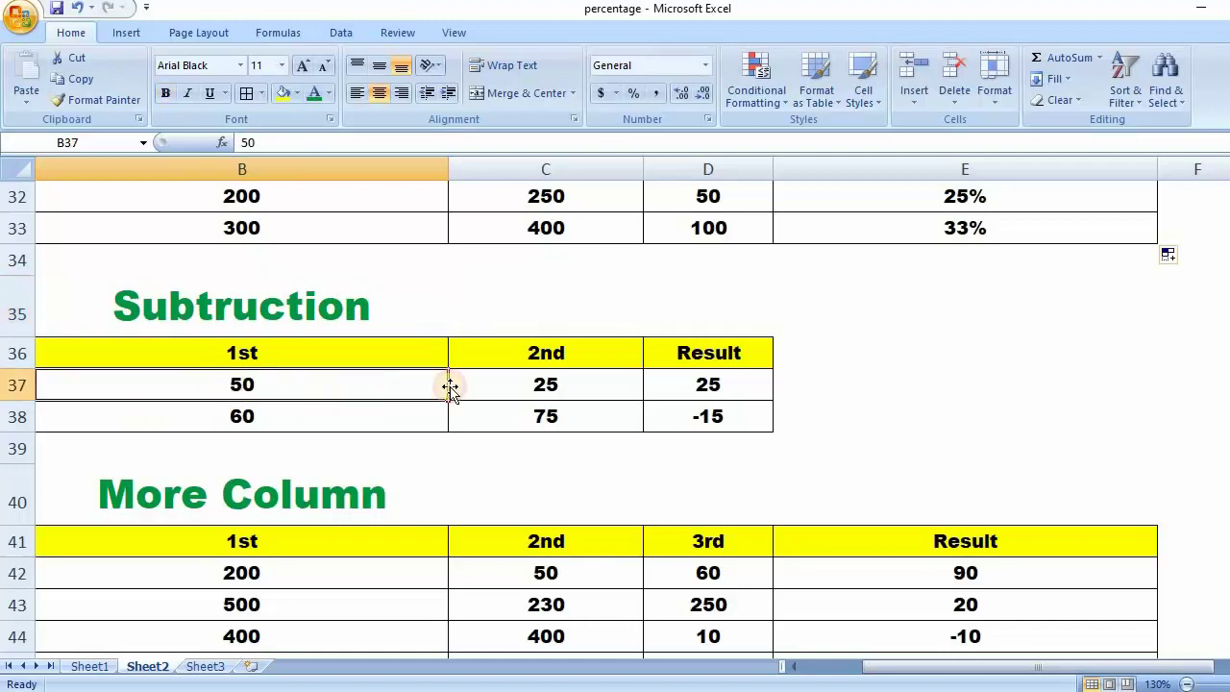
click(555, 386)
click(690, 389)
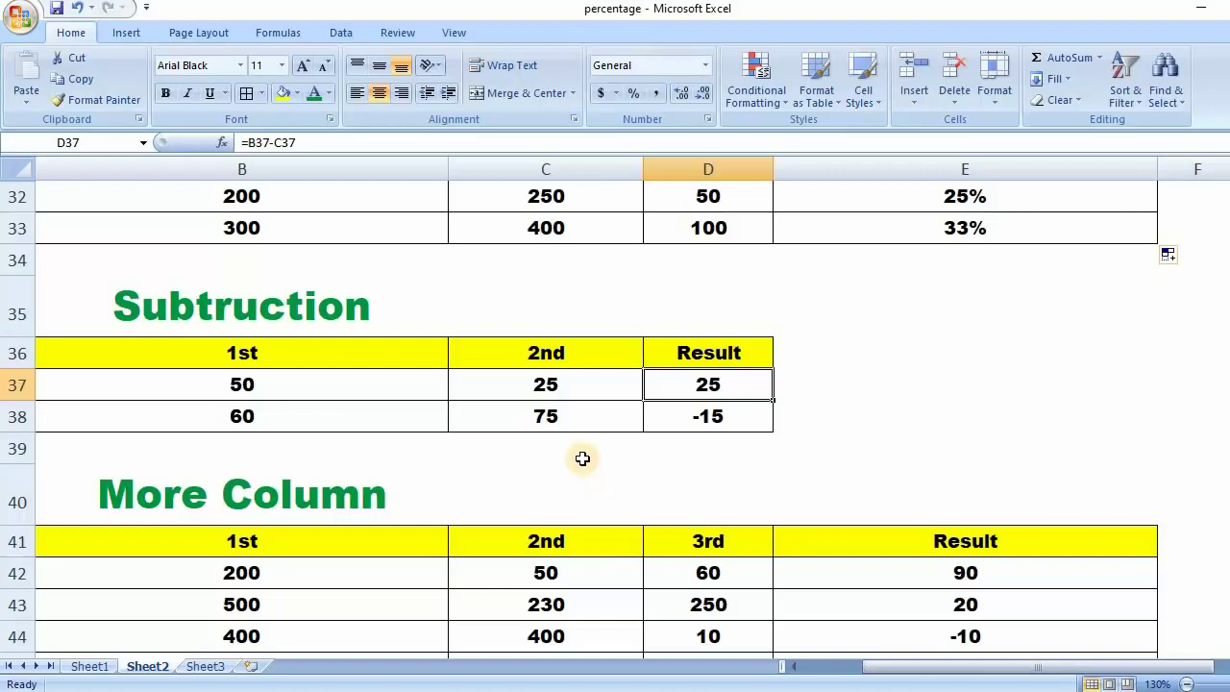
click(473, 454)
click(294, 376)
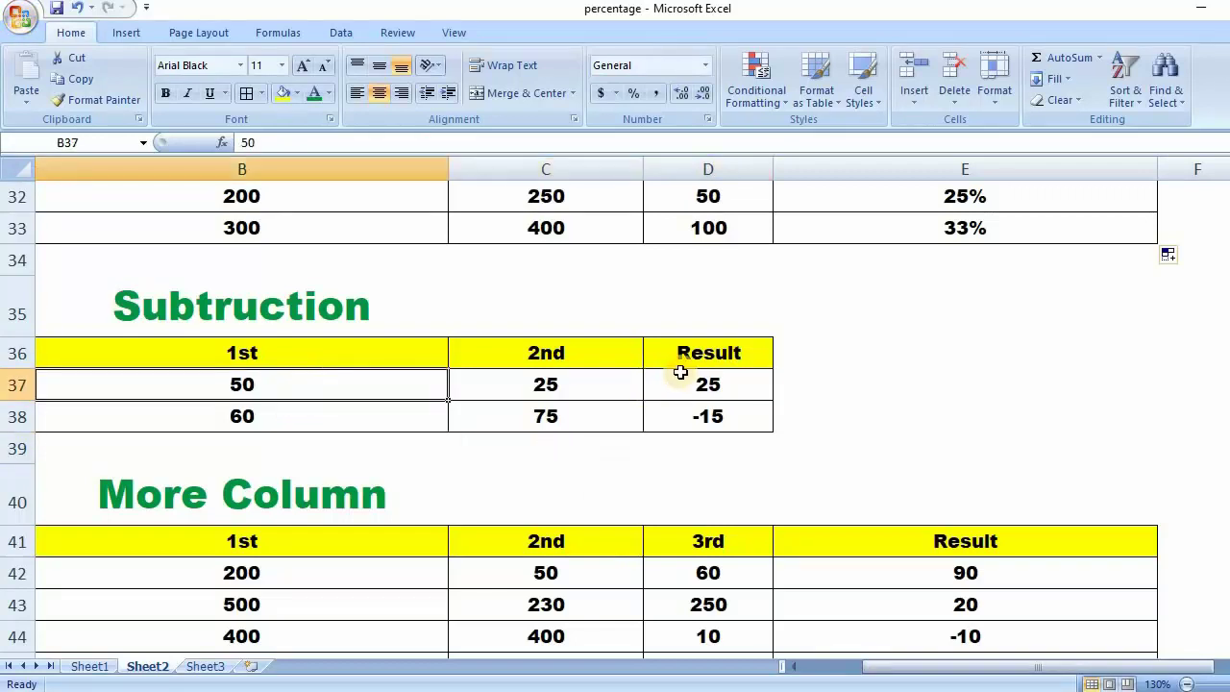
click(682, 376)
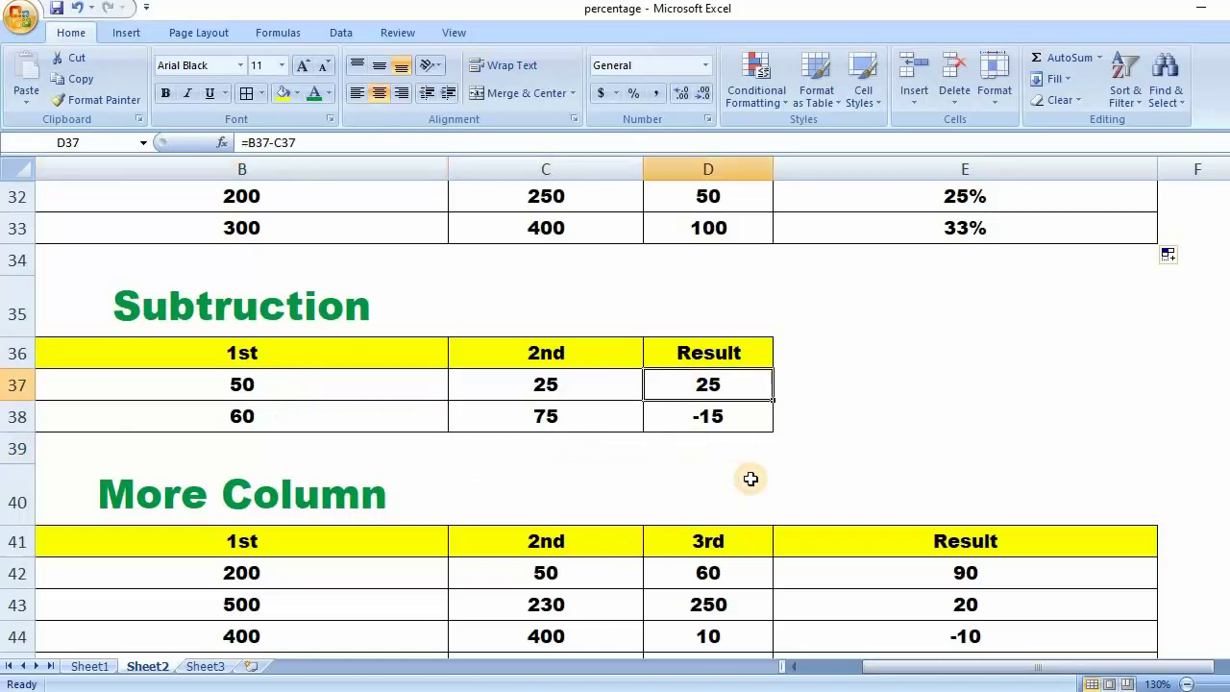
click(289, 386)
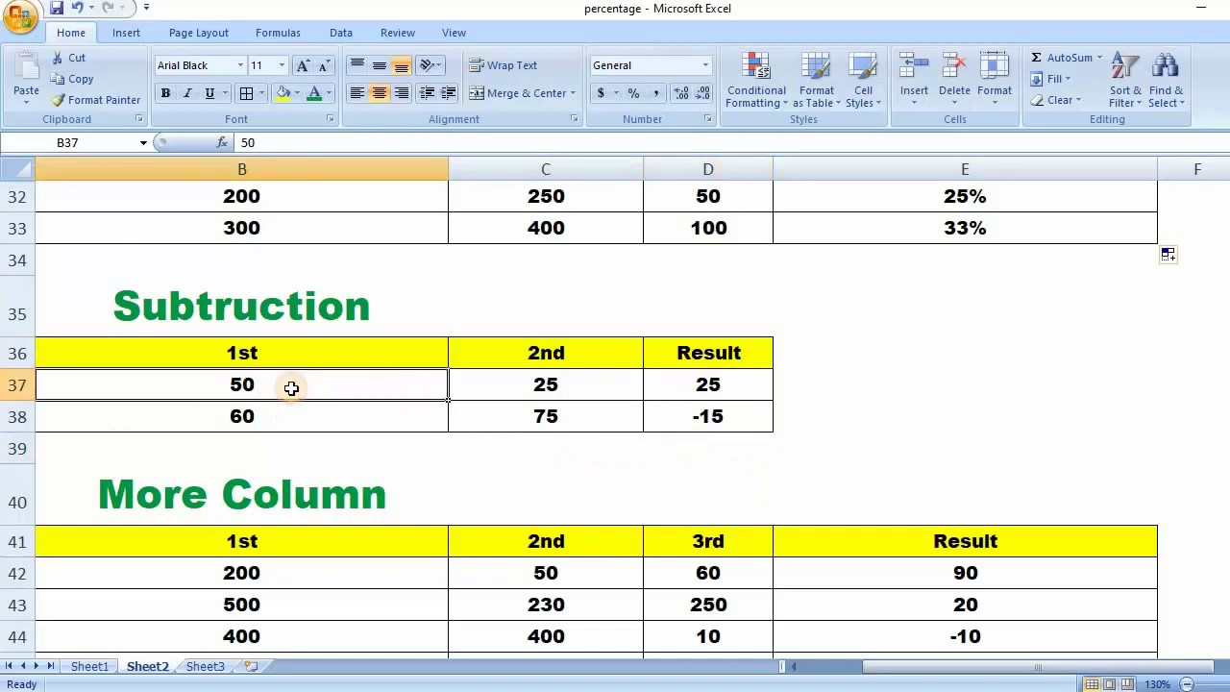
click(510, 376)
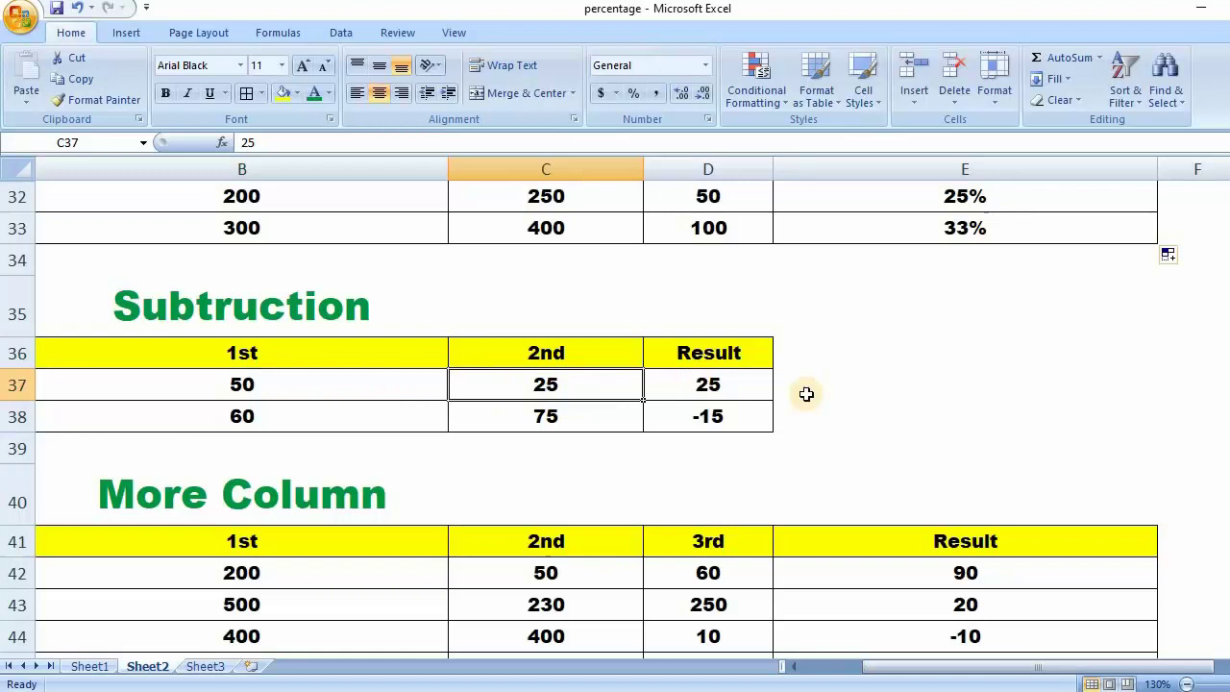
click(740, 388)
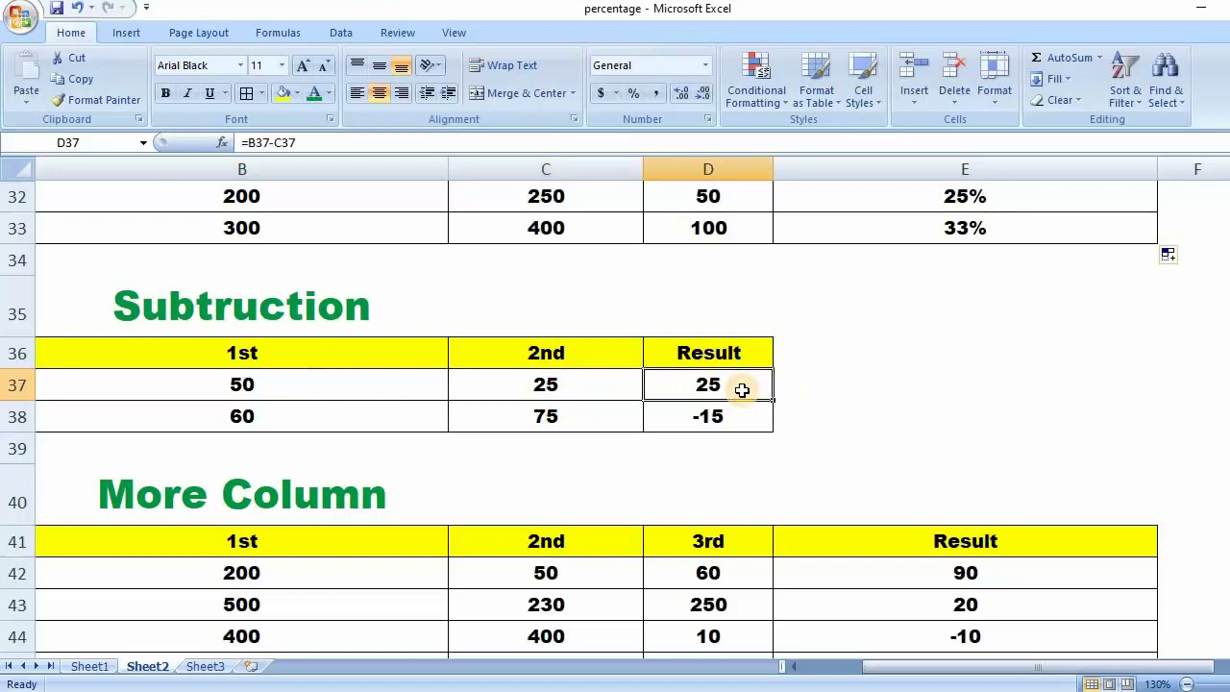
- Enter the subtraction formula =B37-C37 in E37 and compare it with the Result cell D37
click(801, 381)
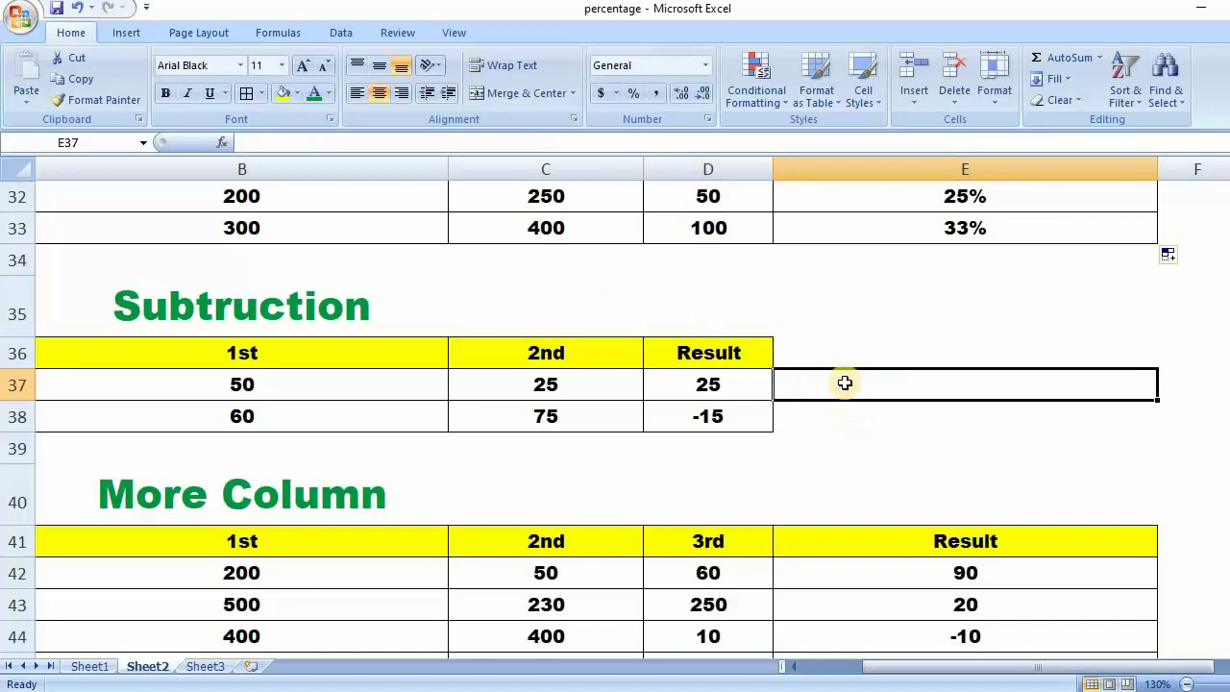
text(=)
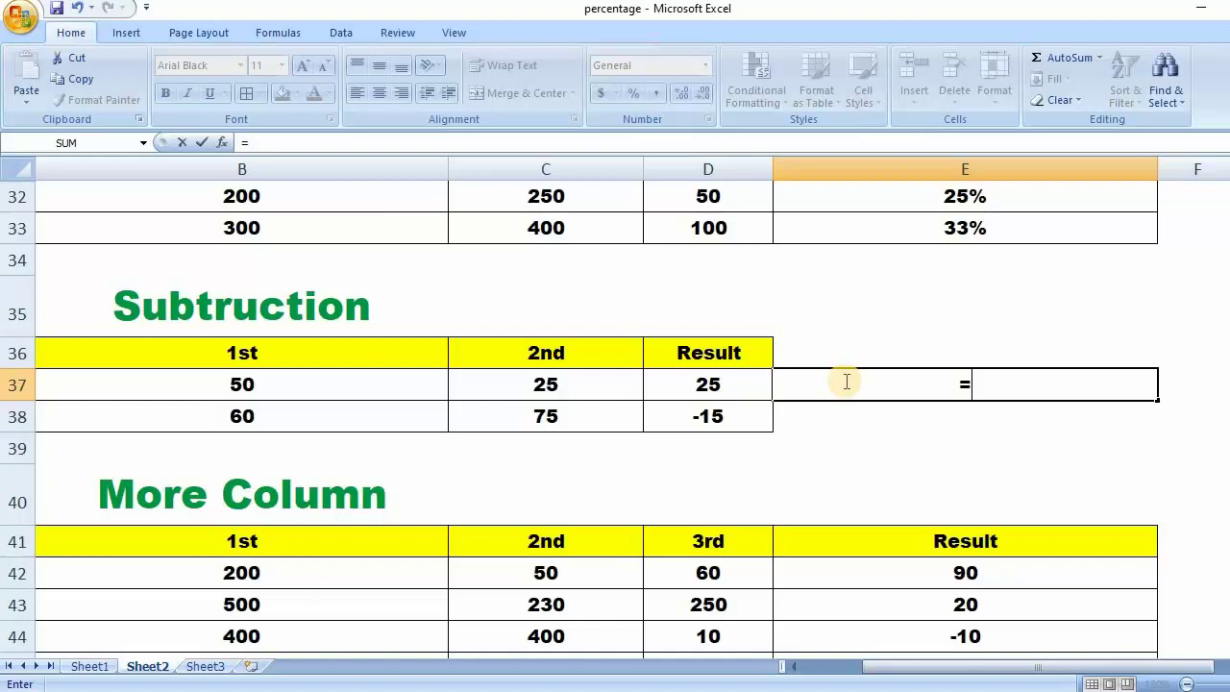
text(B37)
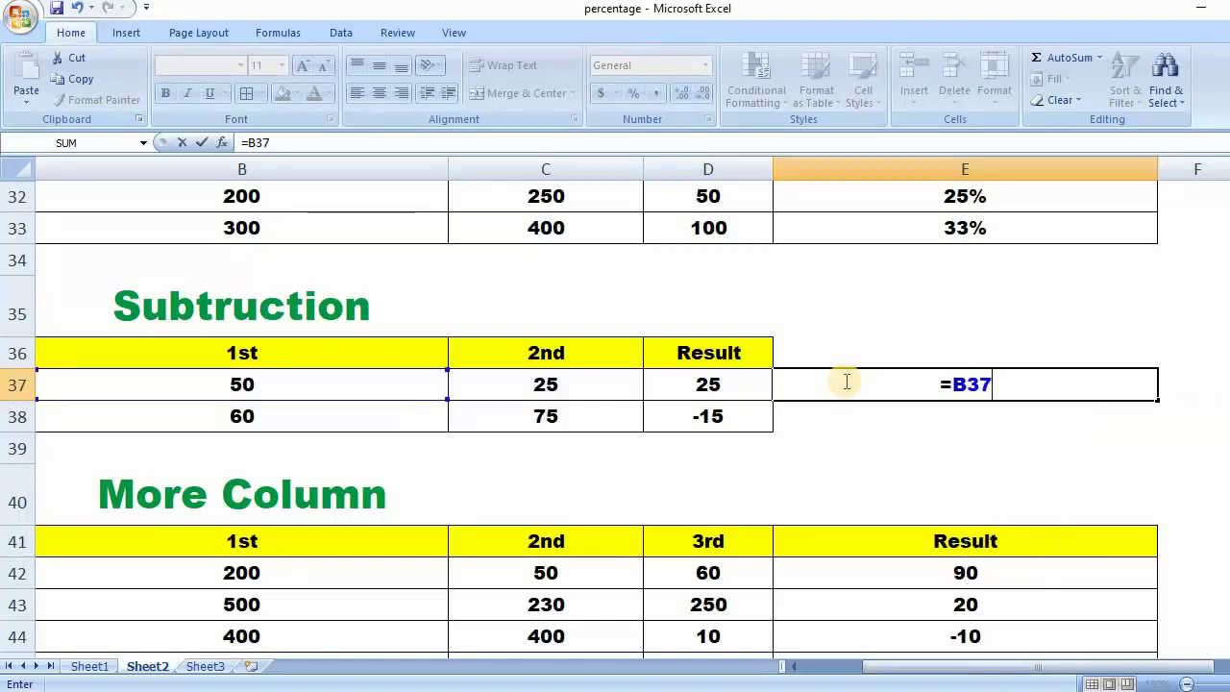
text(-)
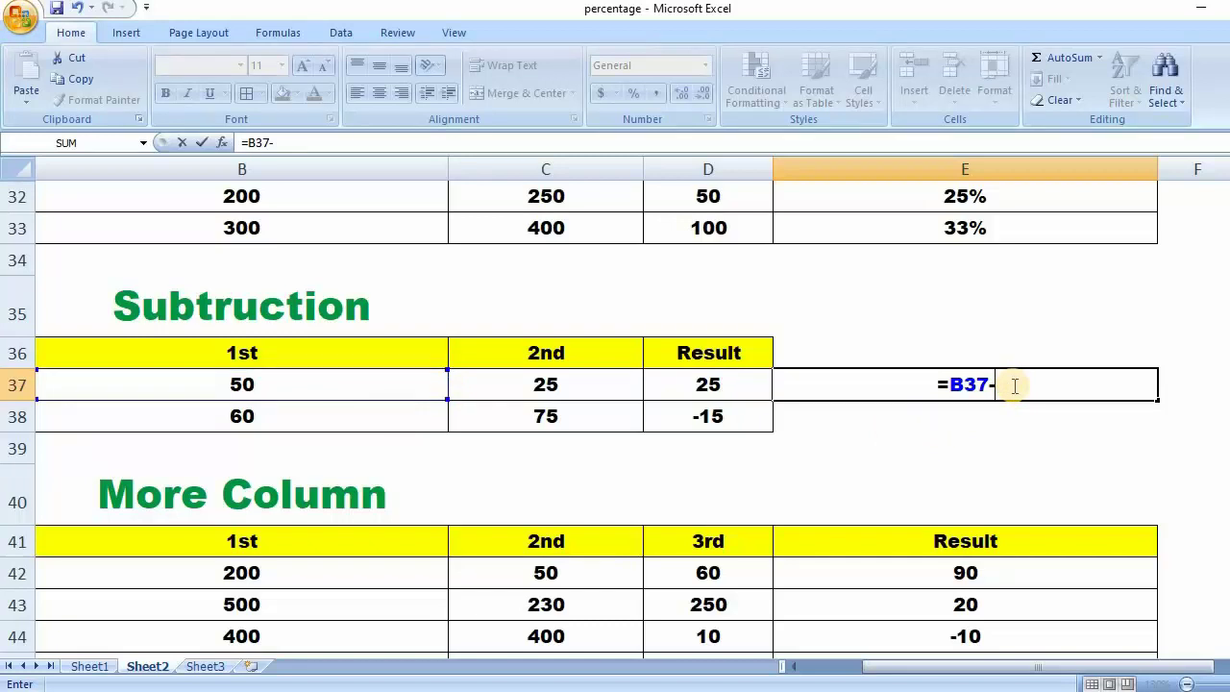
text(C37)
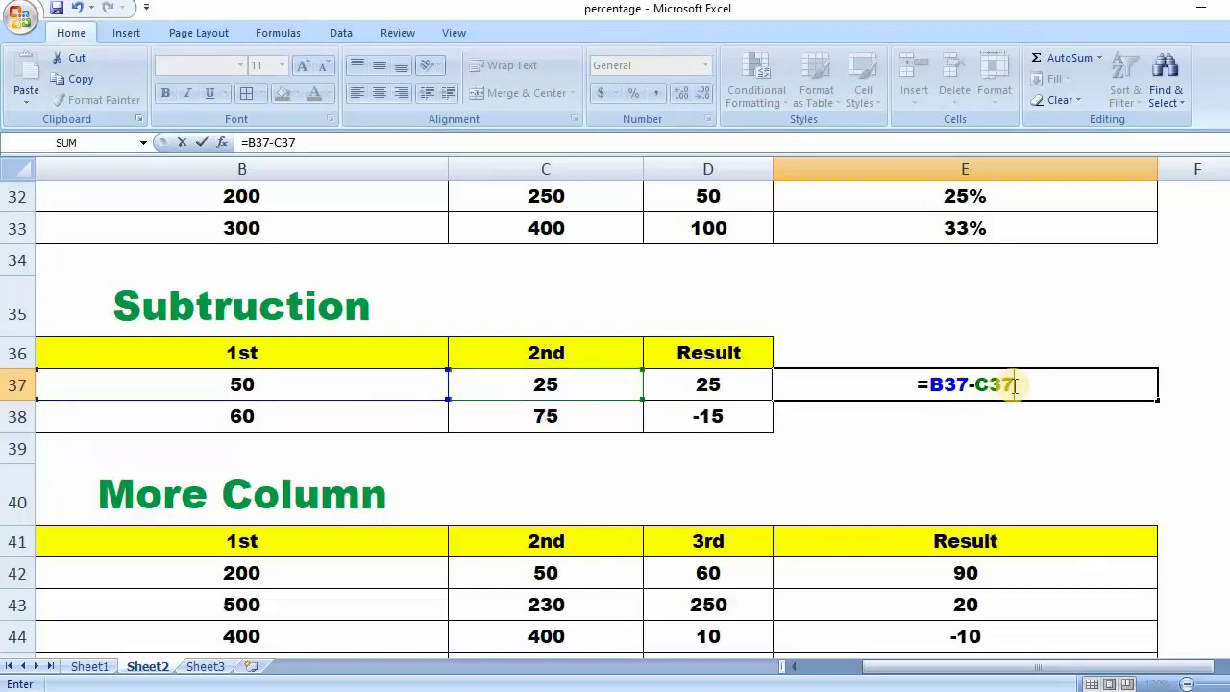
key(Return)
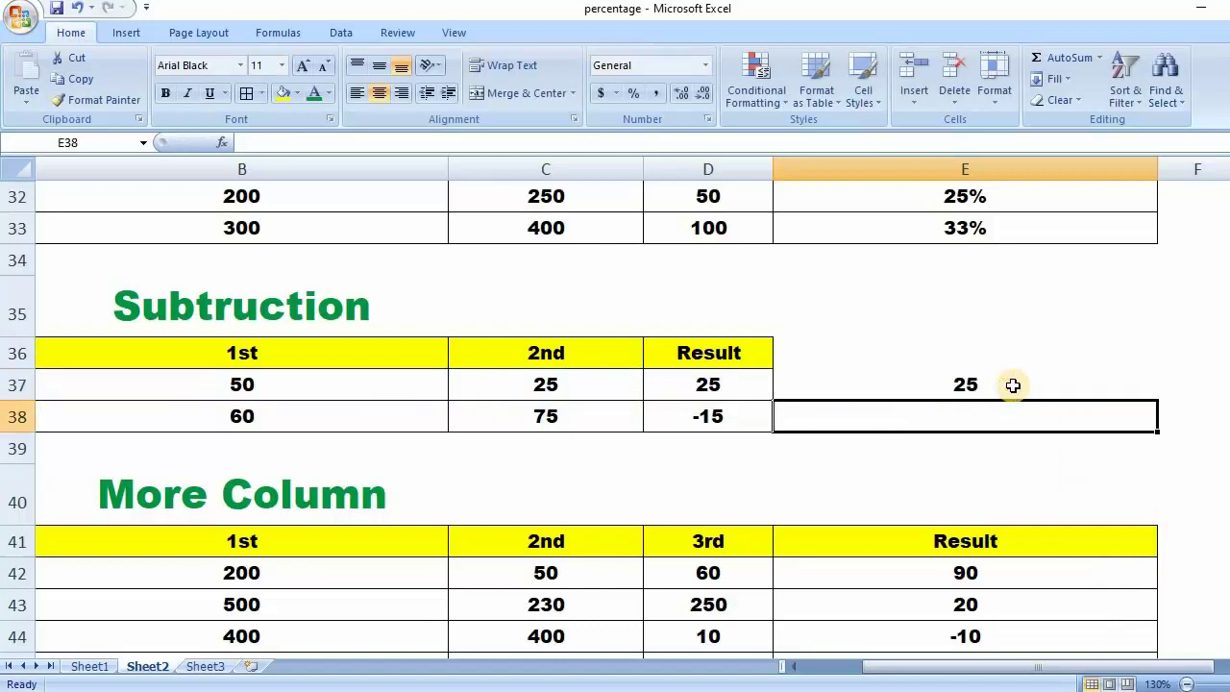
click(759, 385)
click(868, 387)
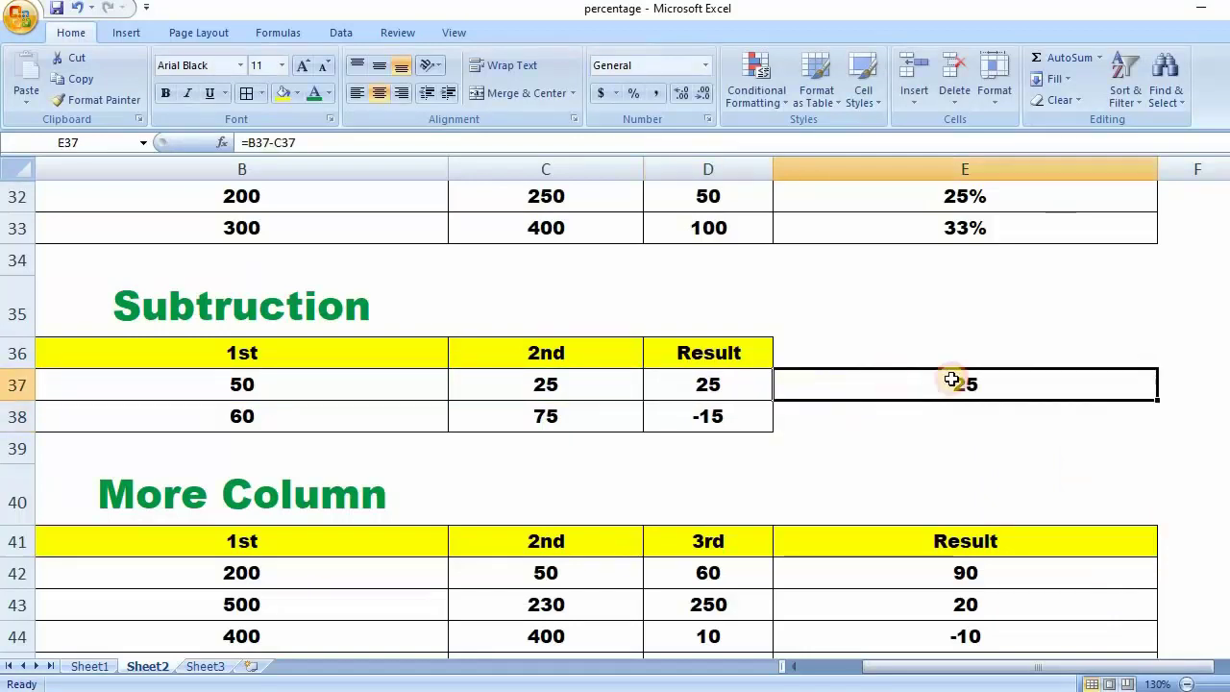
- Copy the subtraction formula from E37 down to E38, compare it with D38 and recheck the input numbers in row 37
drag(1159, 423, 1158, 425)
click(1002, 480)
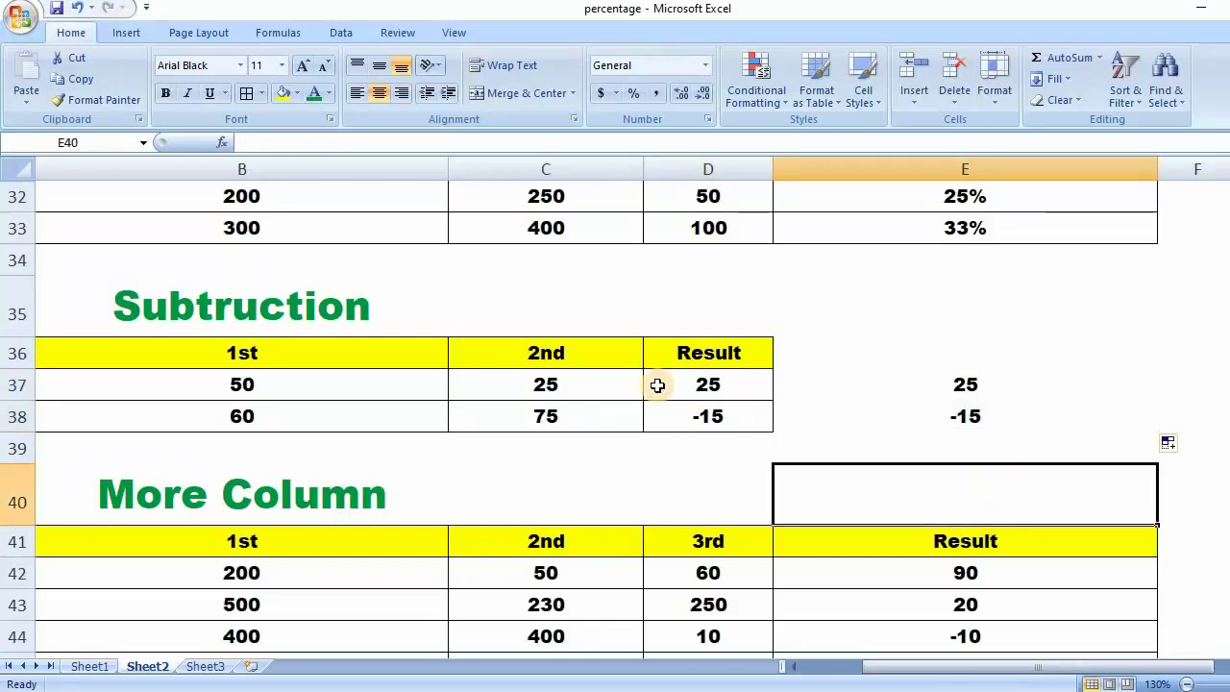
click(694, 415)
click(948, 419)
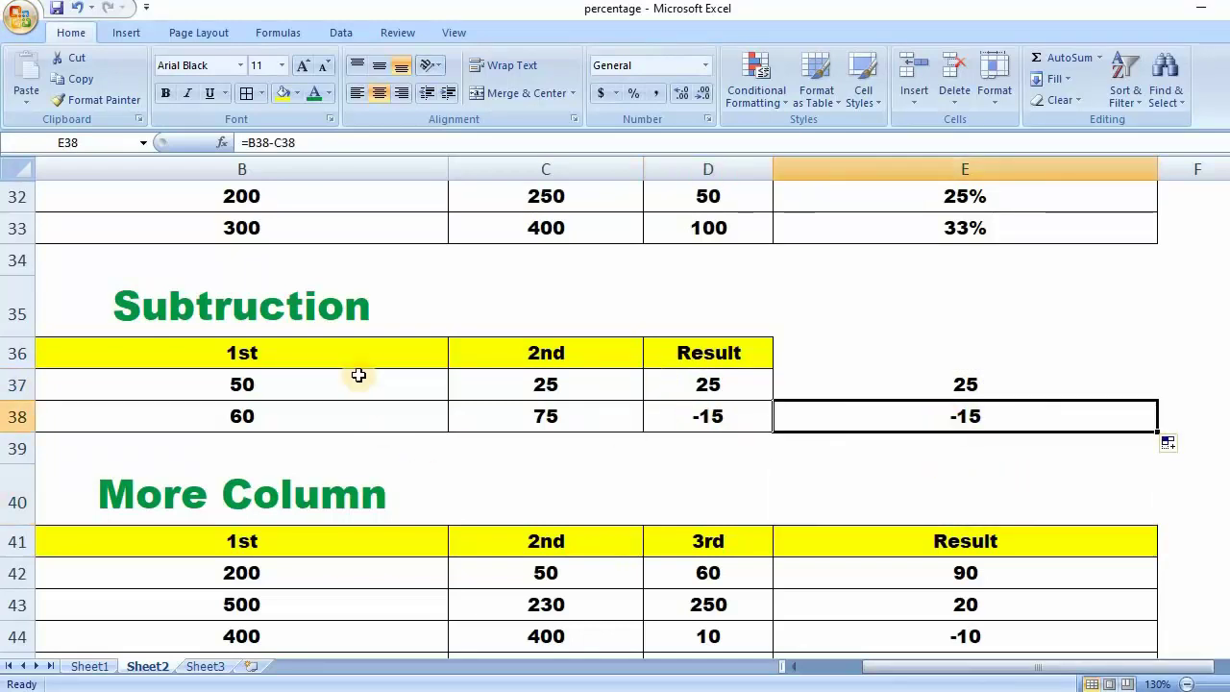
click(403, 385)
click(499, 384)
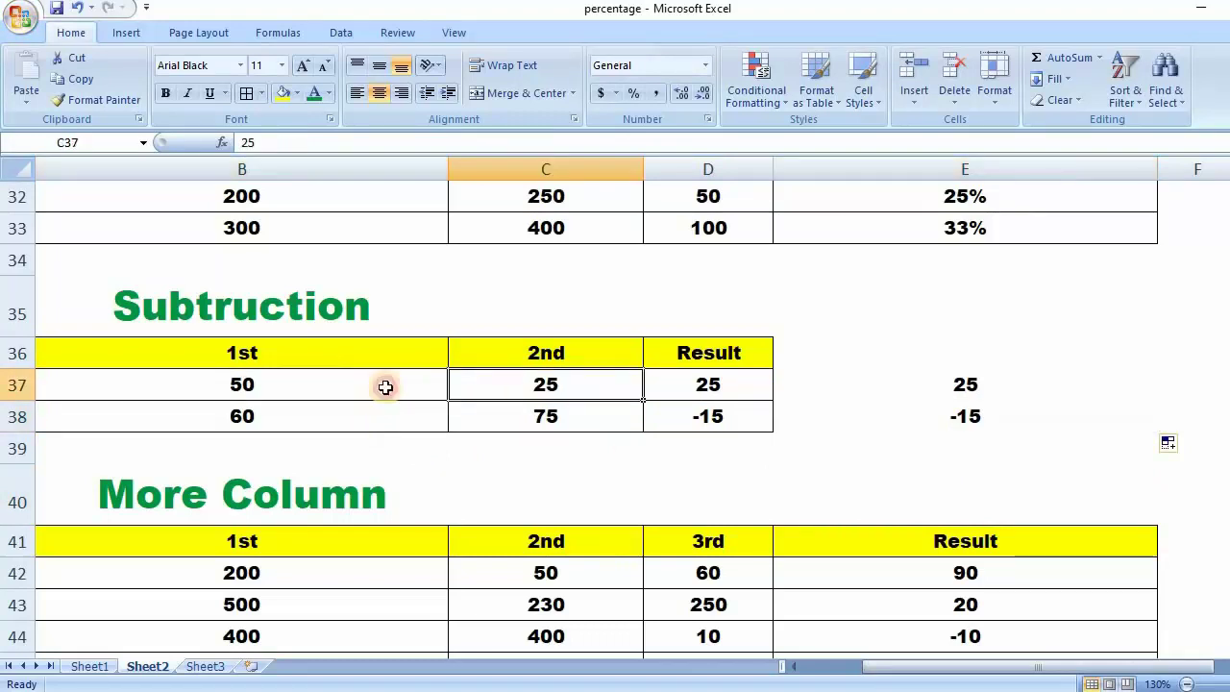
click(385, 386)
click(484, 395)
- Examine the first More Column example in row 42, checking its three input numbers and the formula in its Result cell
scroll(495, 443, down, 1)
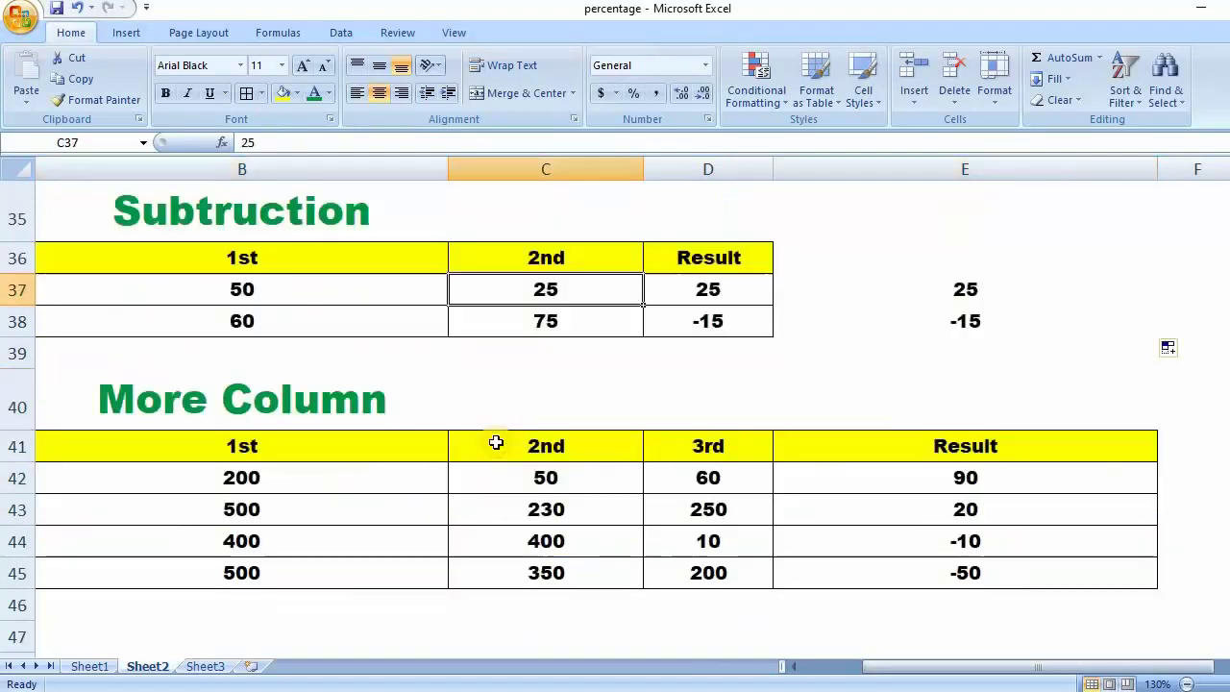
scroll(490, 438, down, 1)
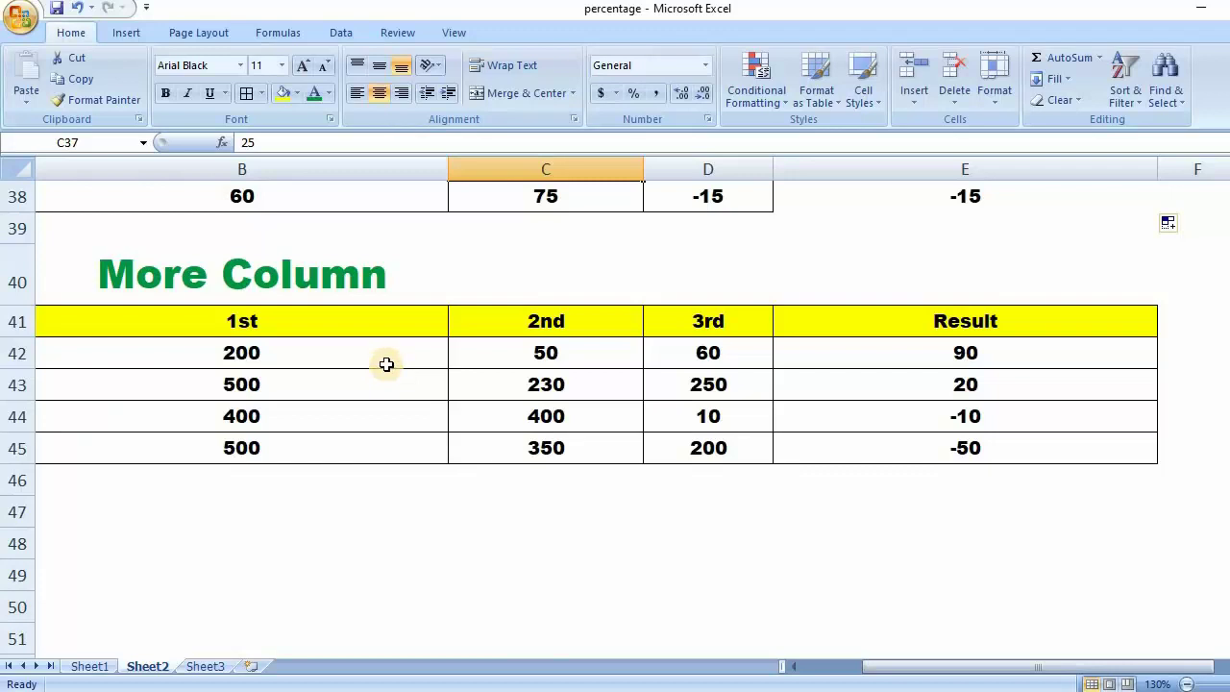
click(325, 348)
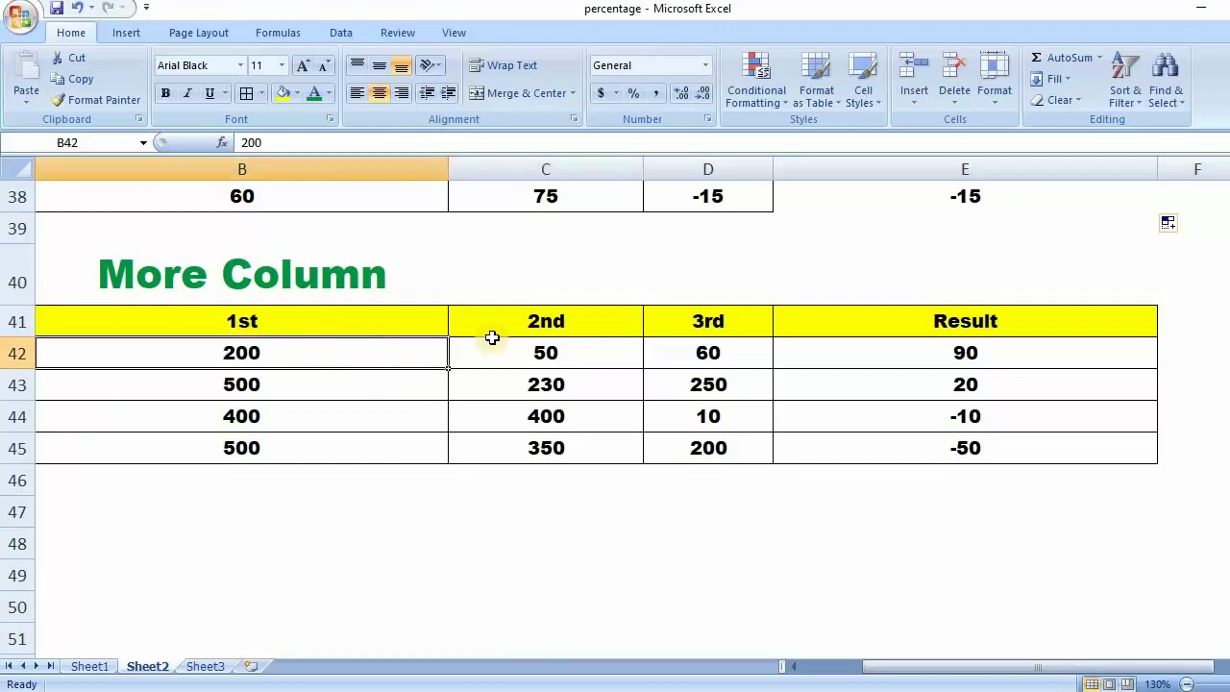
key(Right)
key(Right)
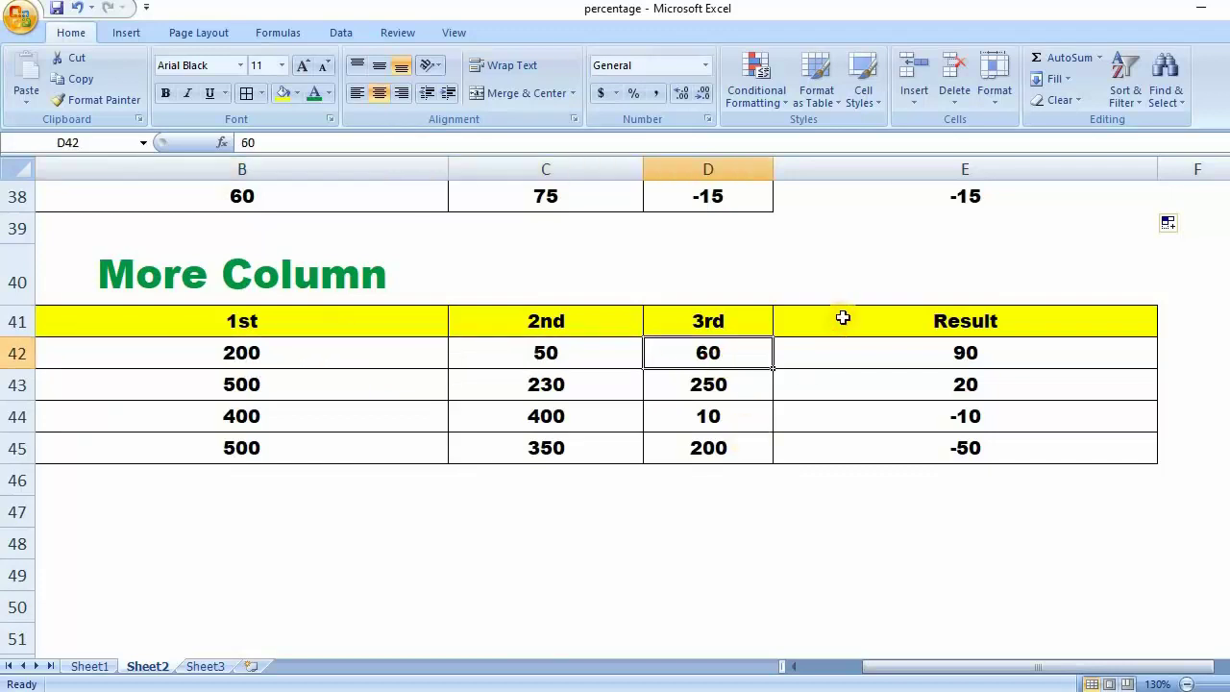
click(565, 353)
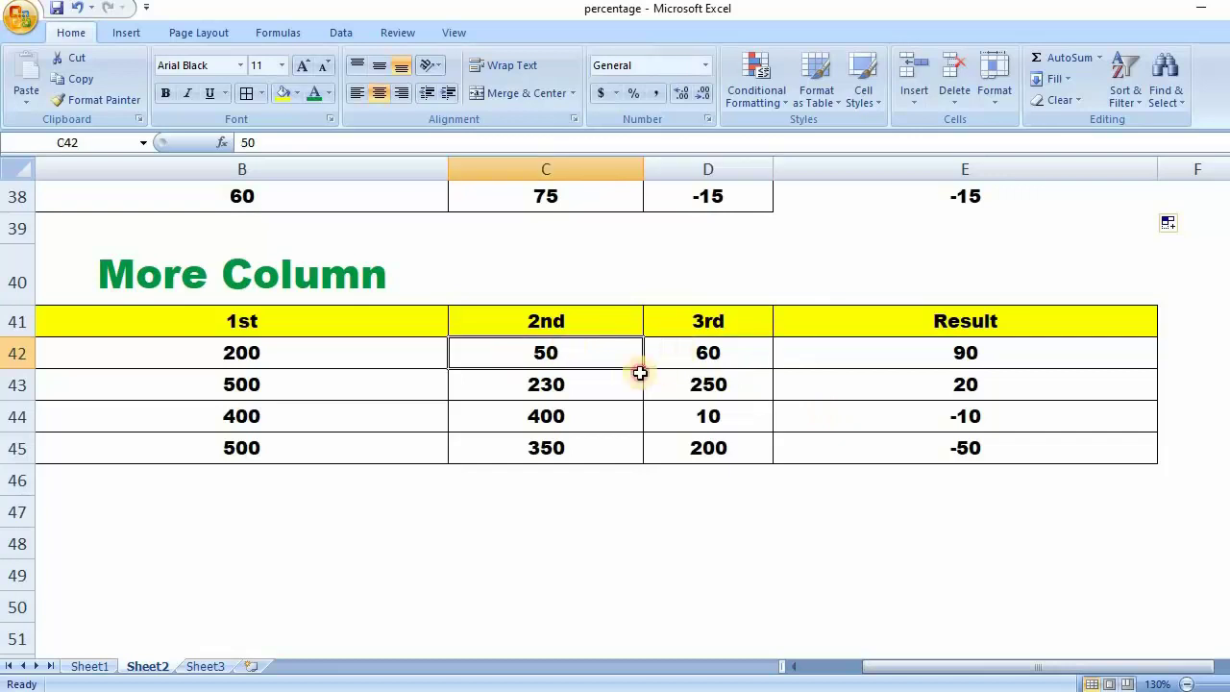
key(Right)
click(327, 346)
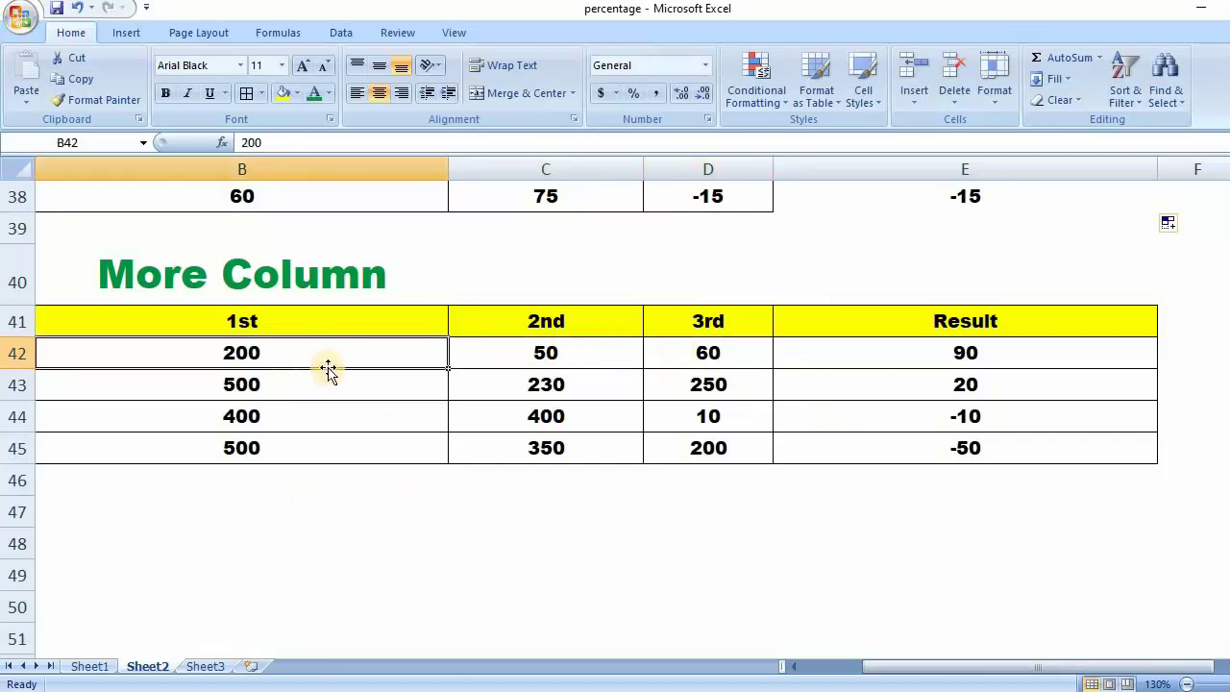
click(917, 352)
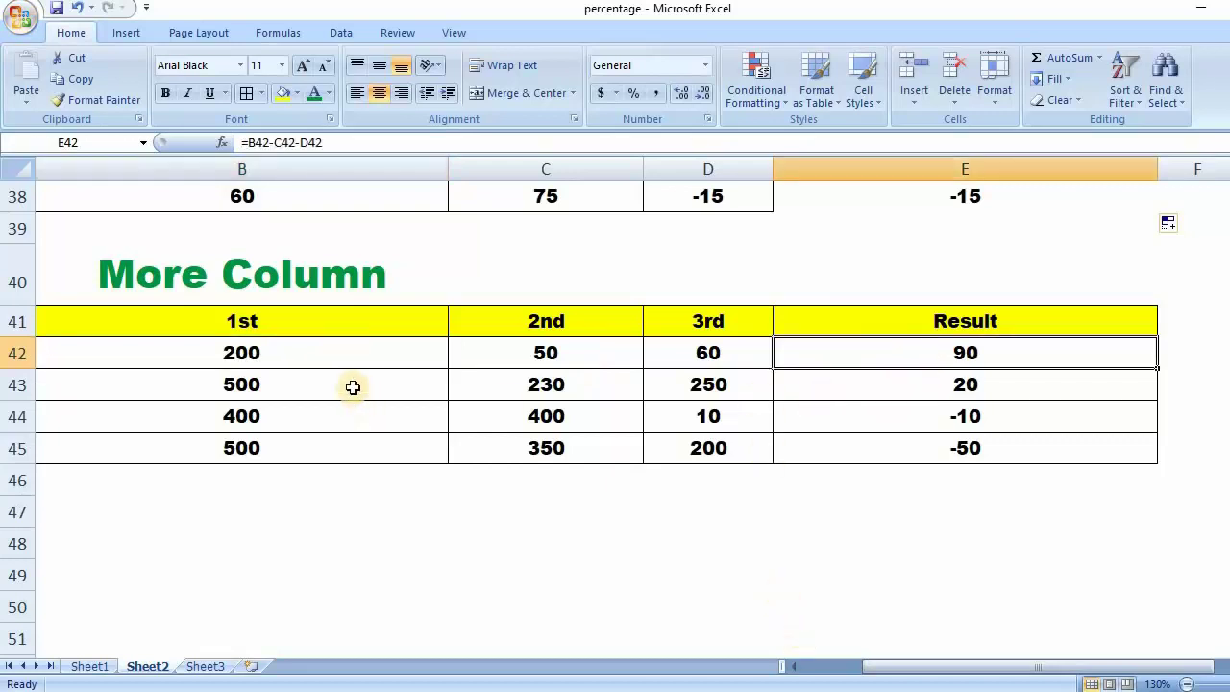
click(247, 352)
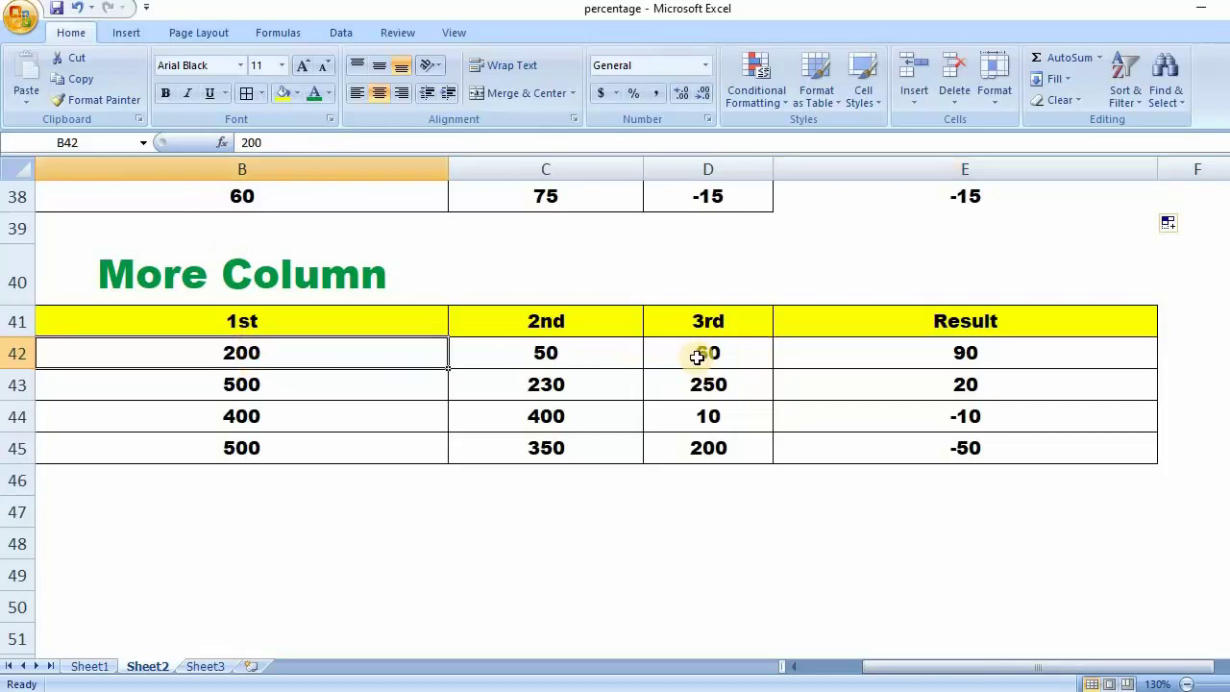
click(859, 349)
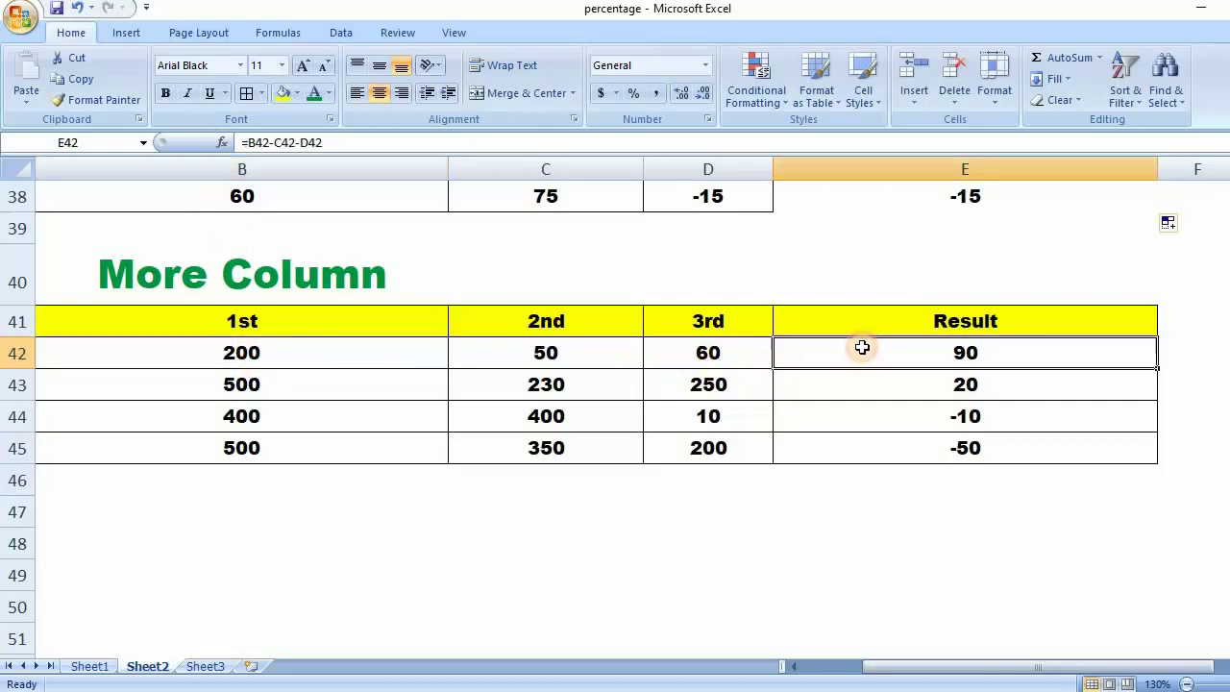
- Inspect the B42 reference in E42's formula, undo the accidental reference to E47 and keep =B42-C42-D42
click(255, 142)
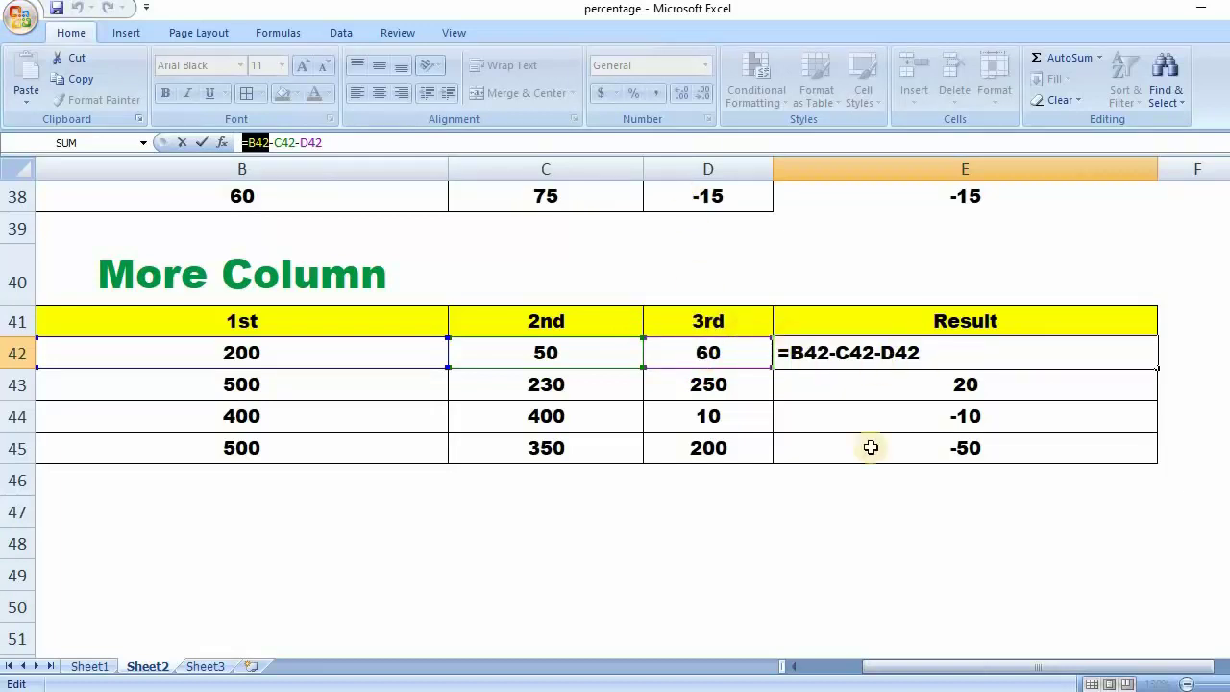
click(876, 512)
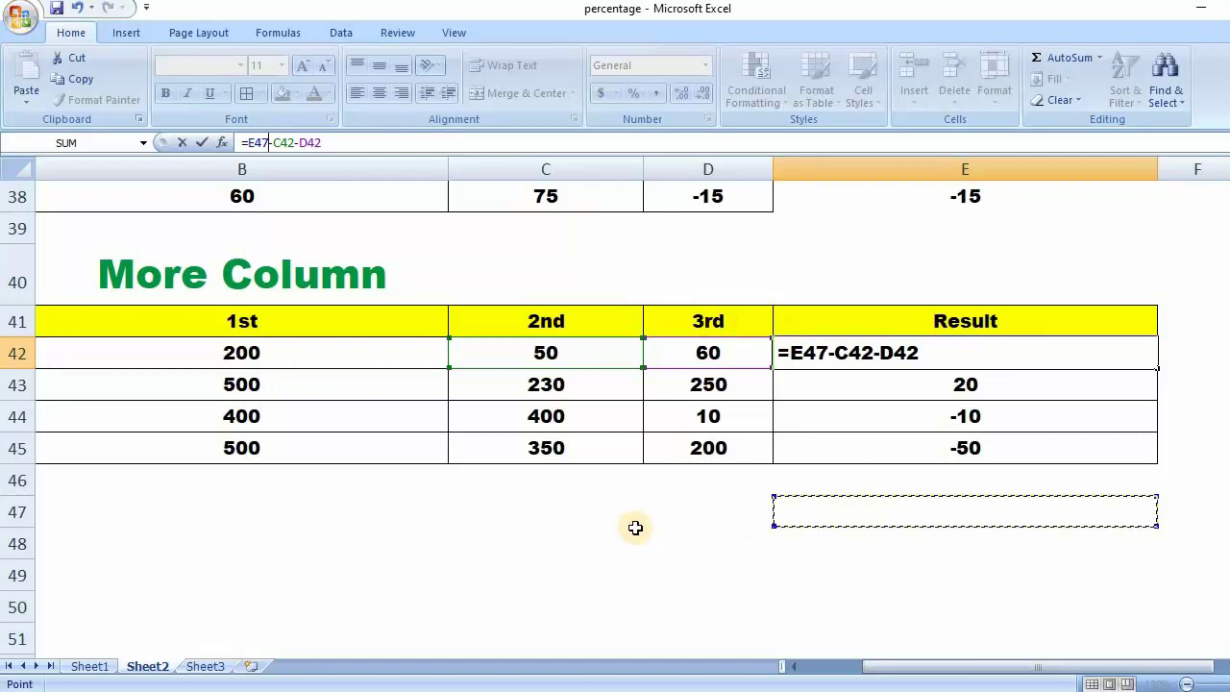
key(ctrl+z)
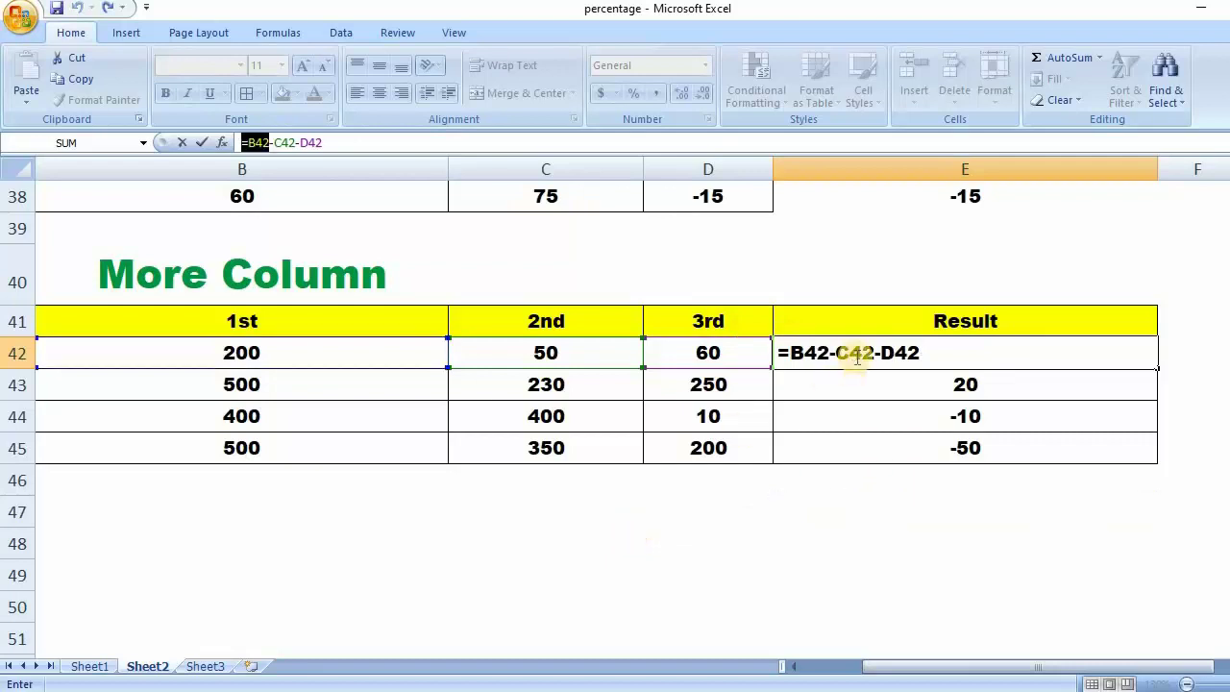
key(Return)
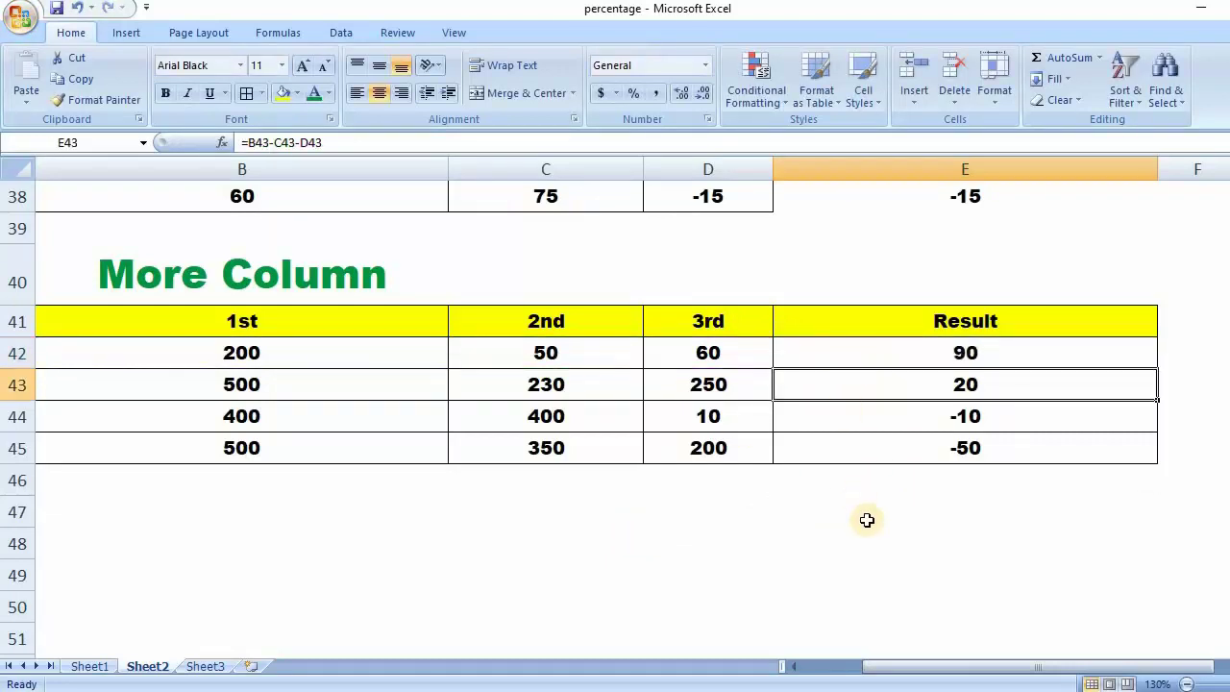
- Fill the three-column subtraction formula from E42 down through E45 in the More Column table
click(868, 538)
click(947, 355)
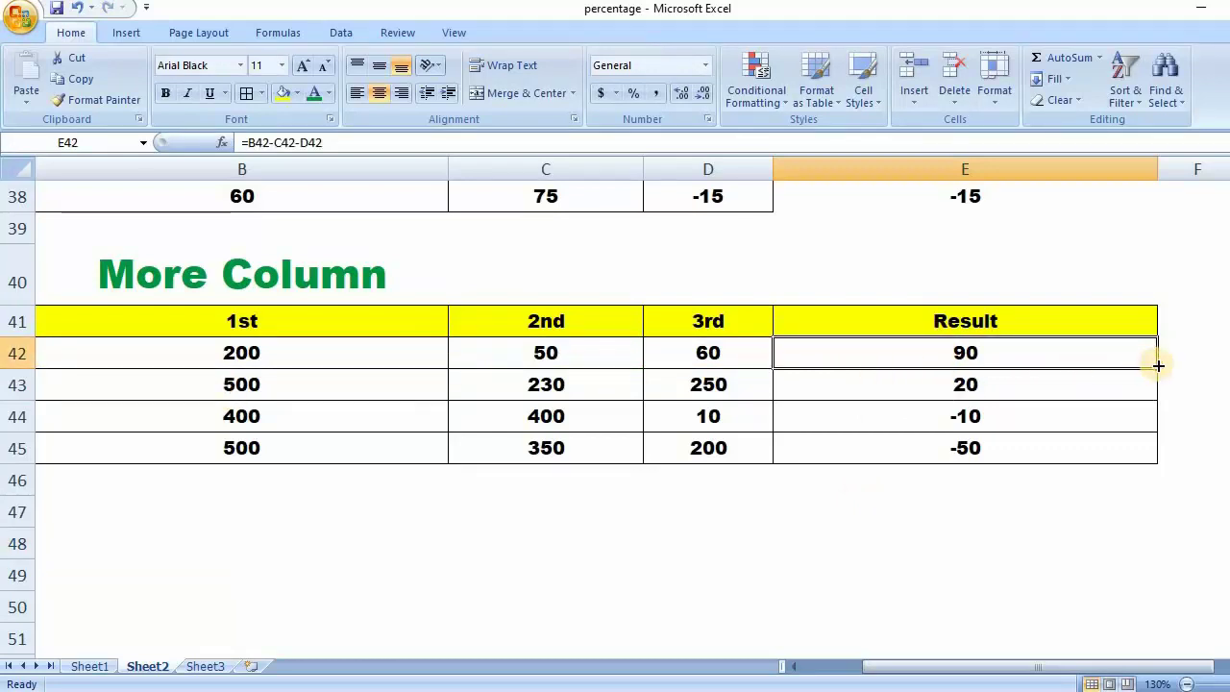
drag(1154, 366, 1151, 453)
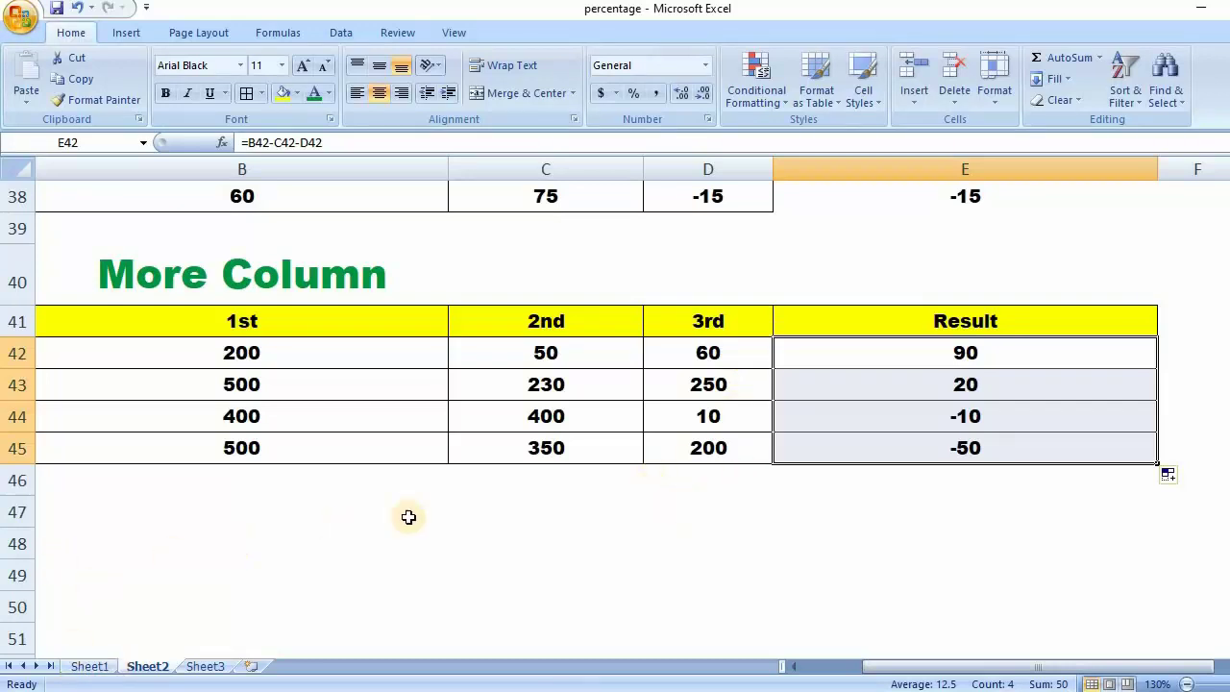
scroll(643, 523, down, 3)
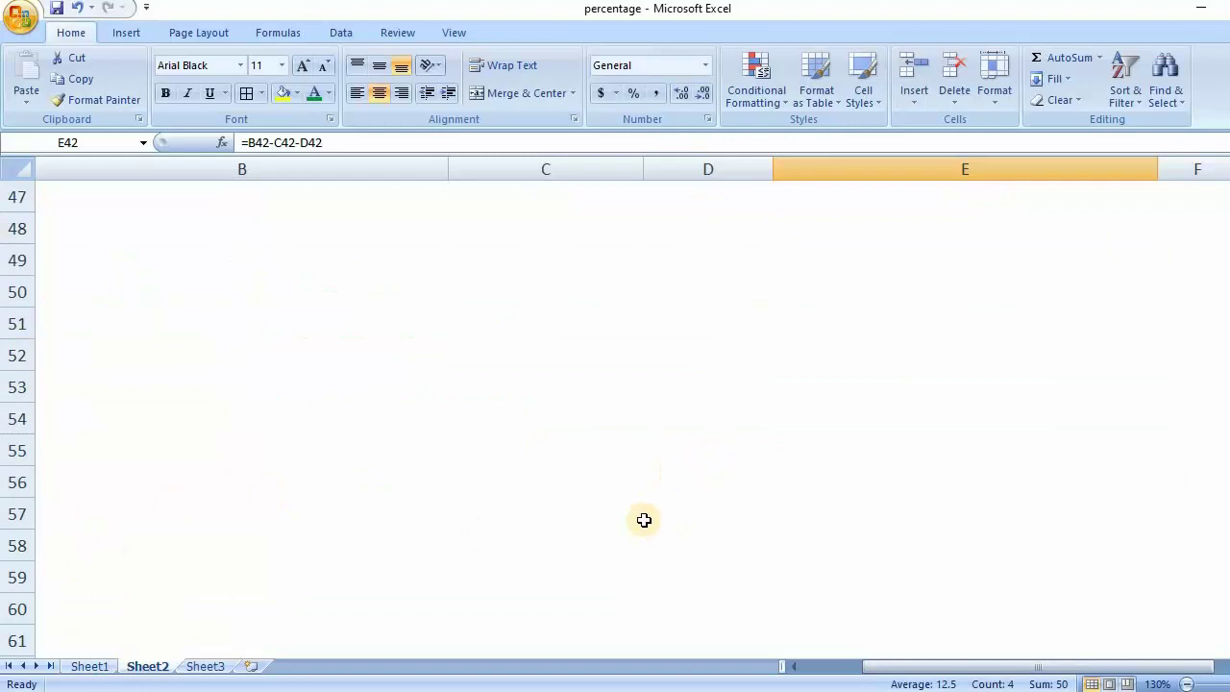
scroll(644, 519, down, 7)
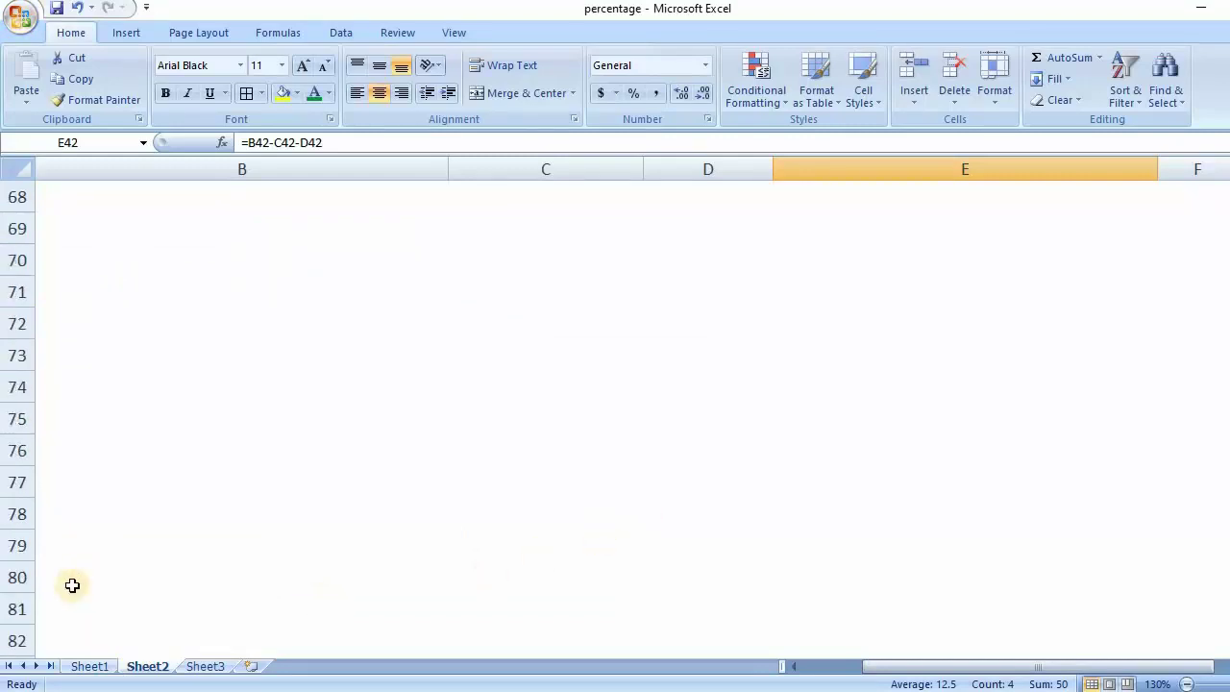
scroll(793, 374, up, 3)
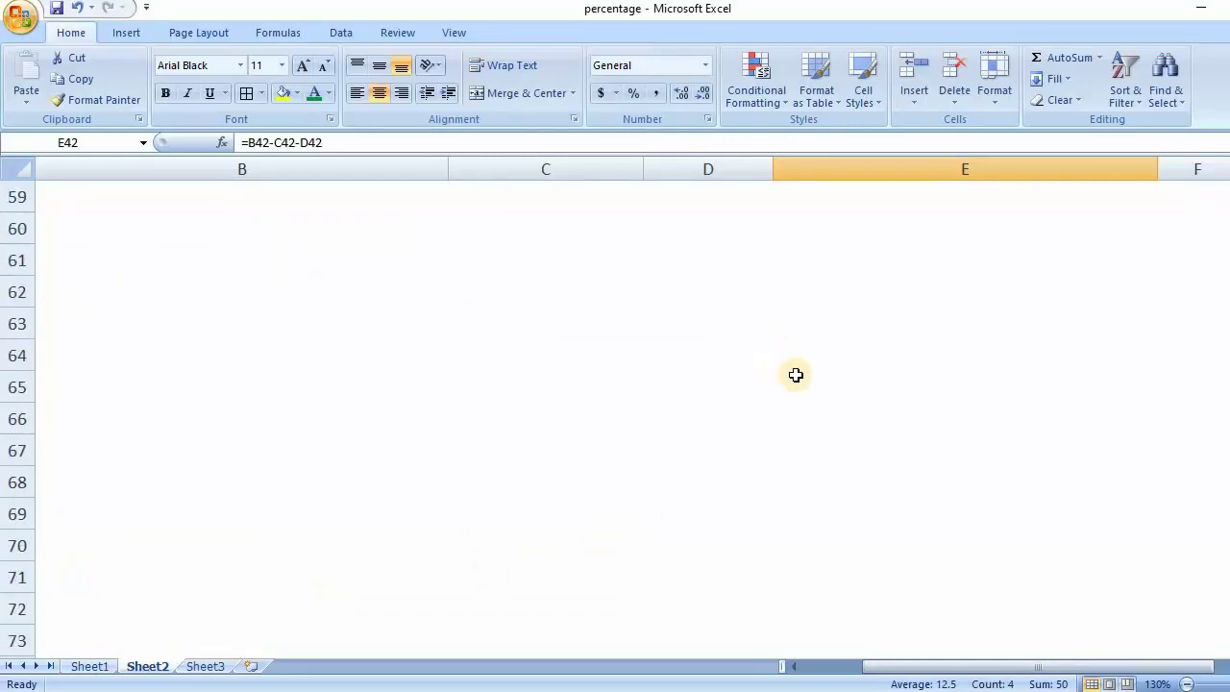
scroll(795, 375, up, 3)
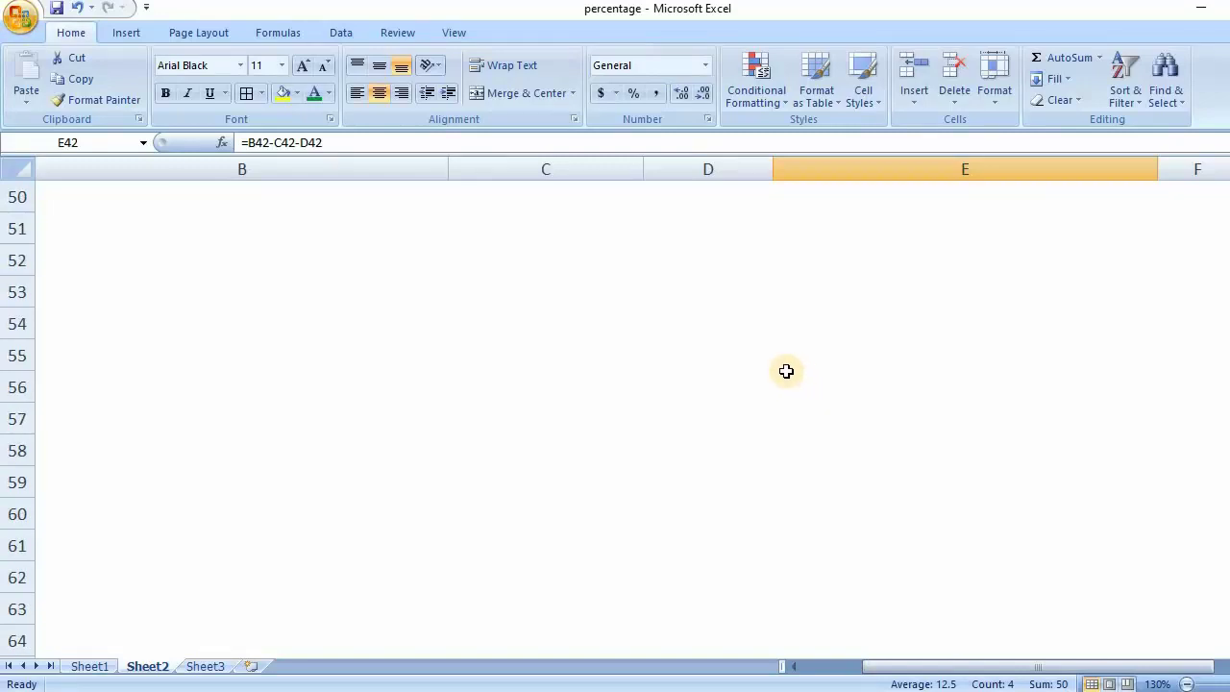
scroll(786, 371, up, 6)
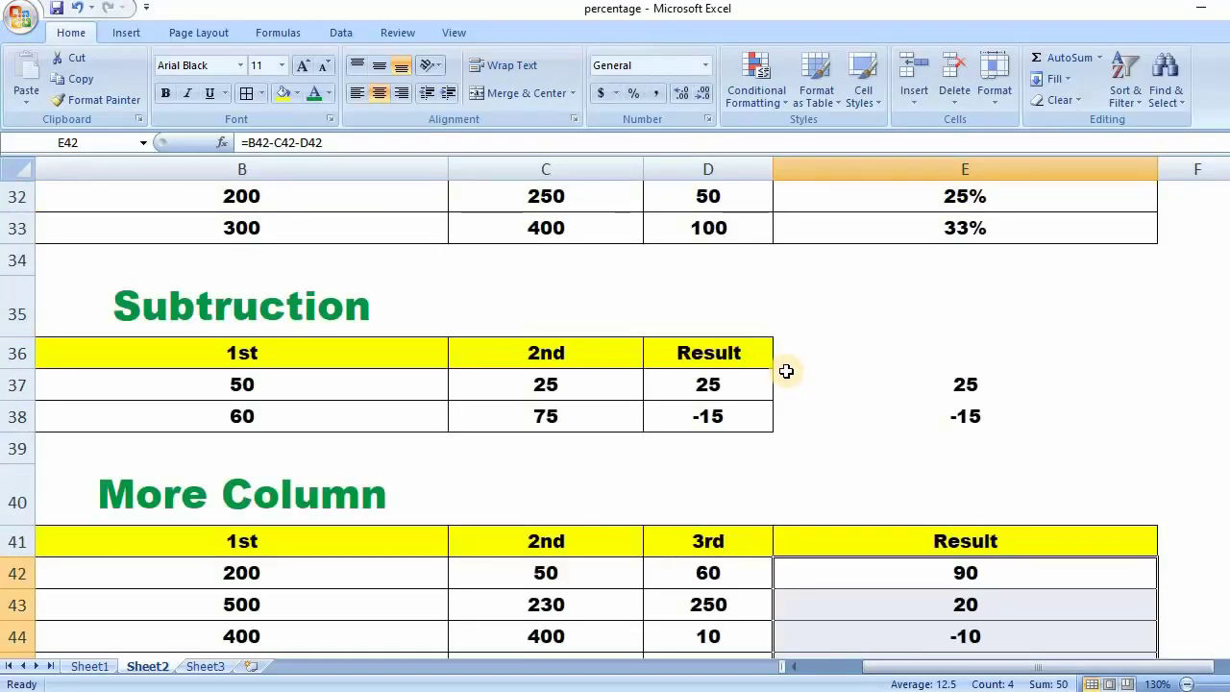